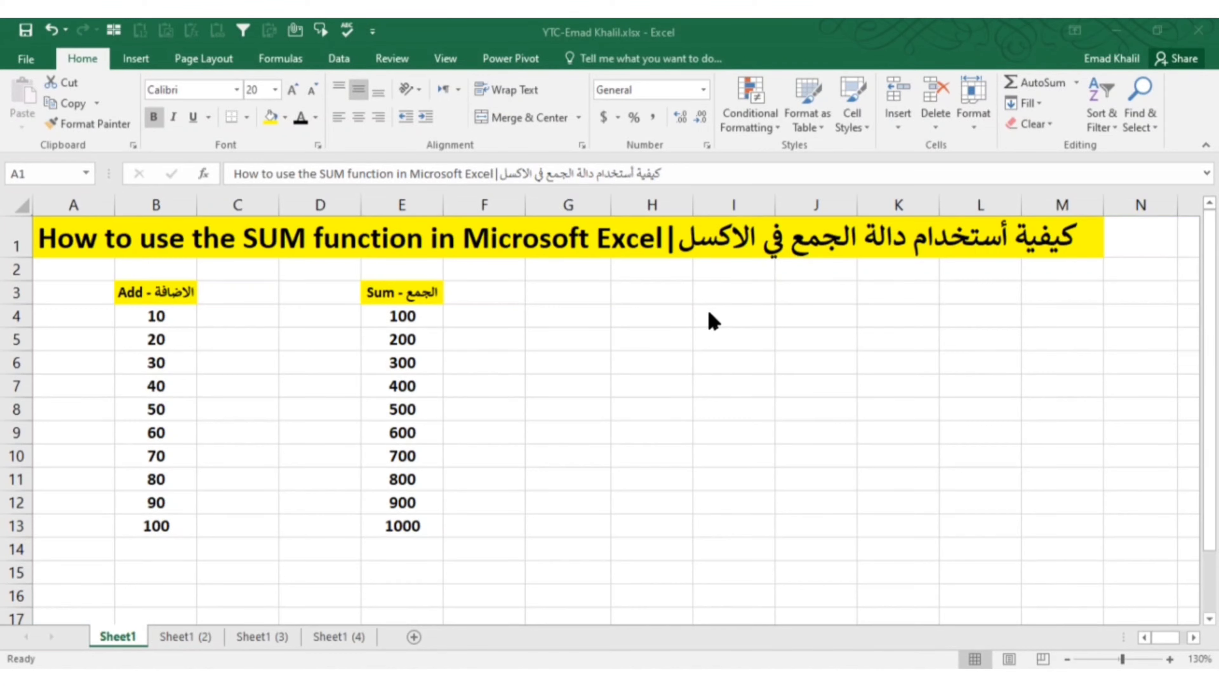
Select the Add column values to check their total in the status bar.
{"action": "left_click", "coordinate": [238, 338]}
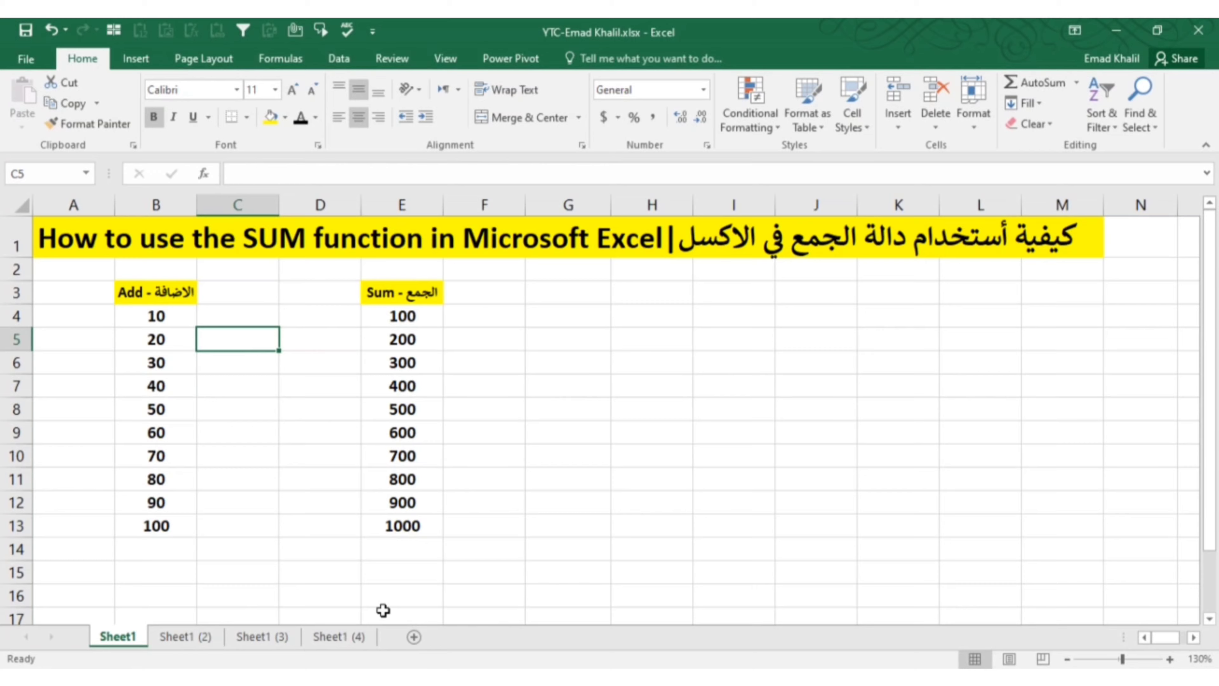
{"action": "left_click_drag", "start_coordinate": [167, 315], "coordinate": [163, 528]}
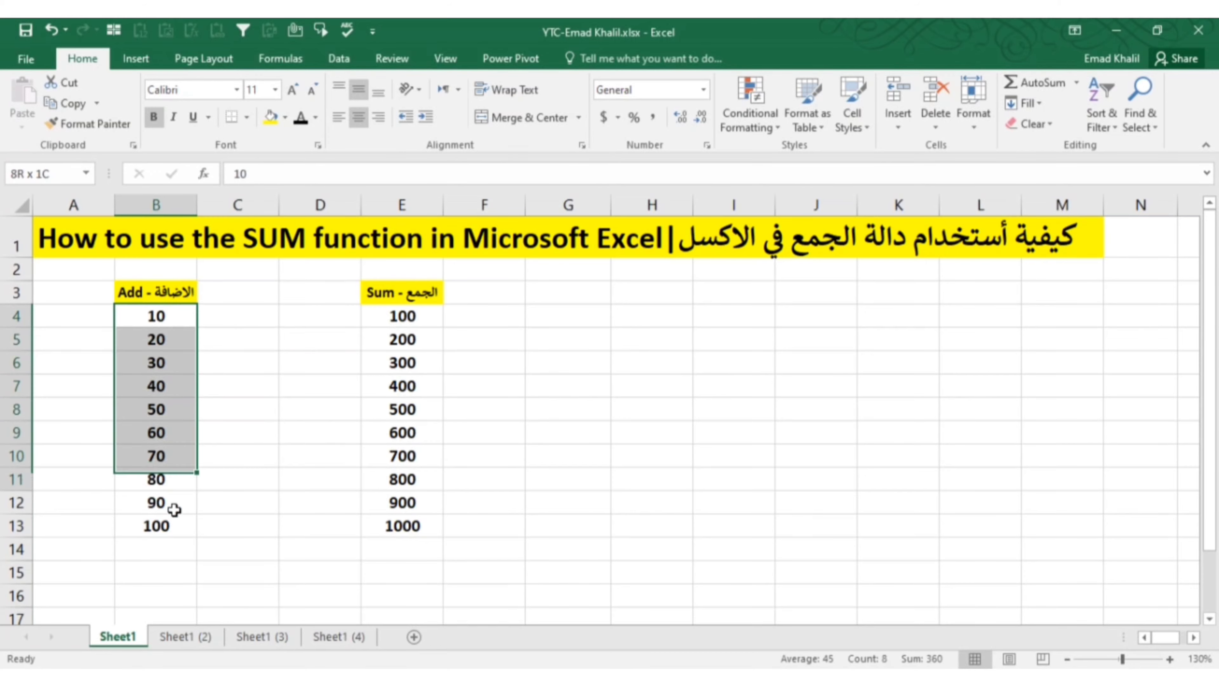
{"action": "left_click", "coordinate": [257, 347]}
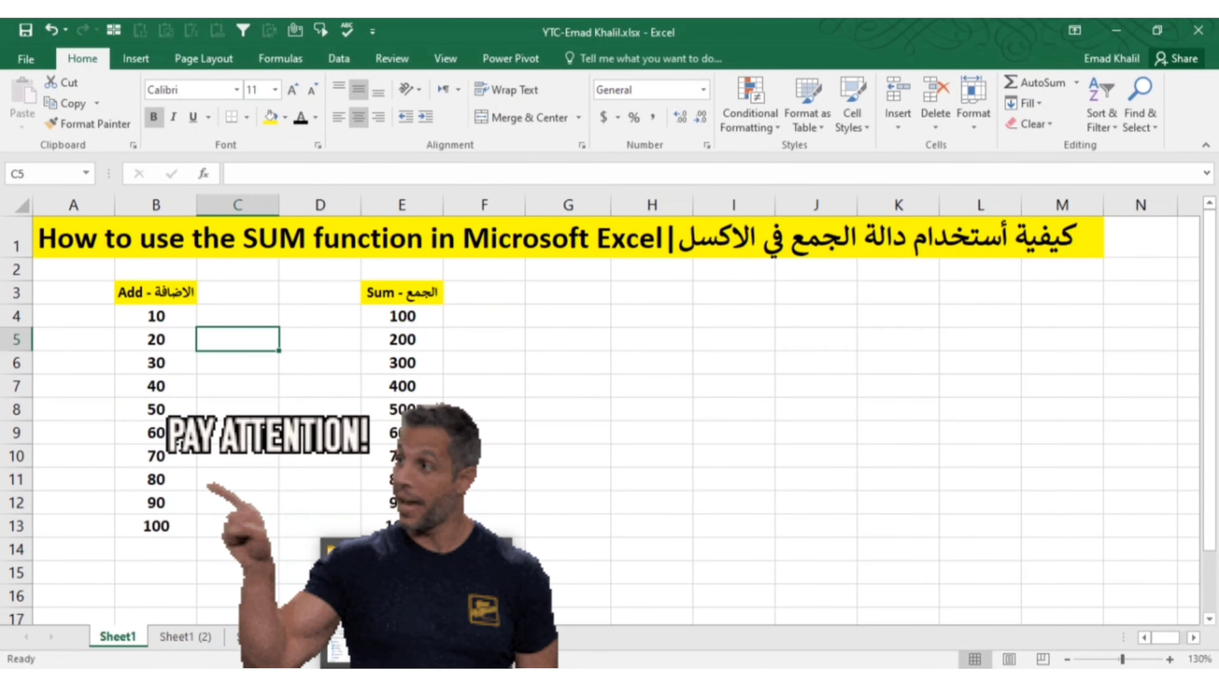
Enter =B4+B5+B6+B7 in B14 to total the Add column as 100.
{"action": "left_click", "coordinate": [158, 547]}
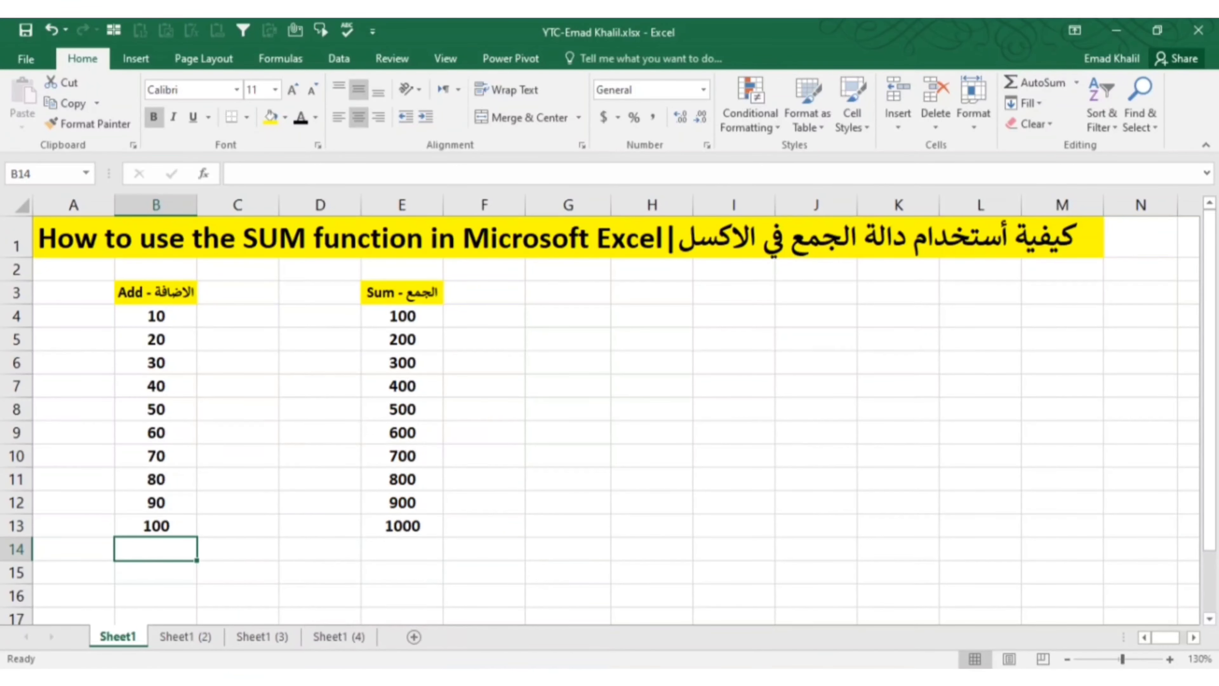
{"action": "type", "text": "="}
{"action": "left_click", "coordinate": [160, 316]}
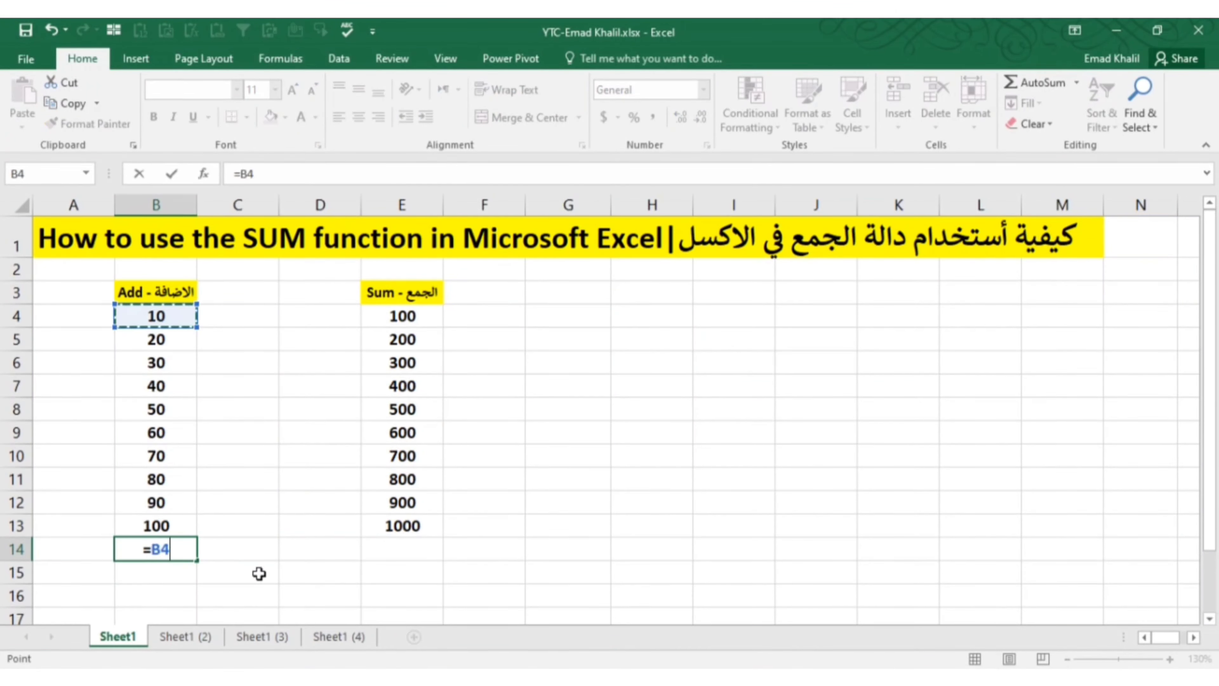
{"action": "type", "text": "+"}
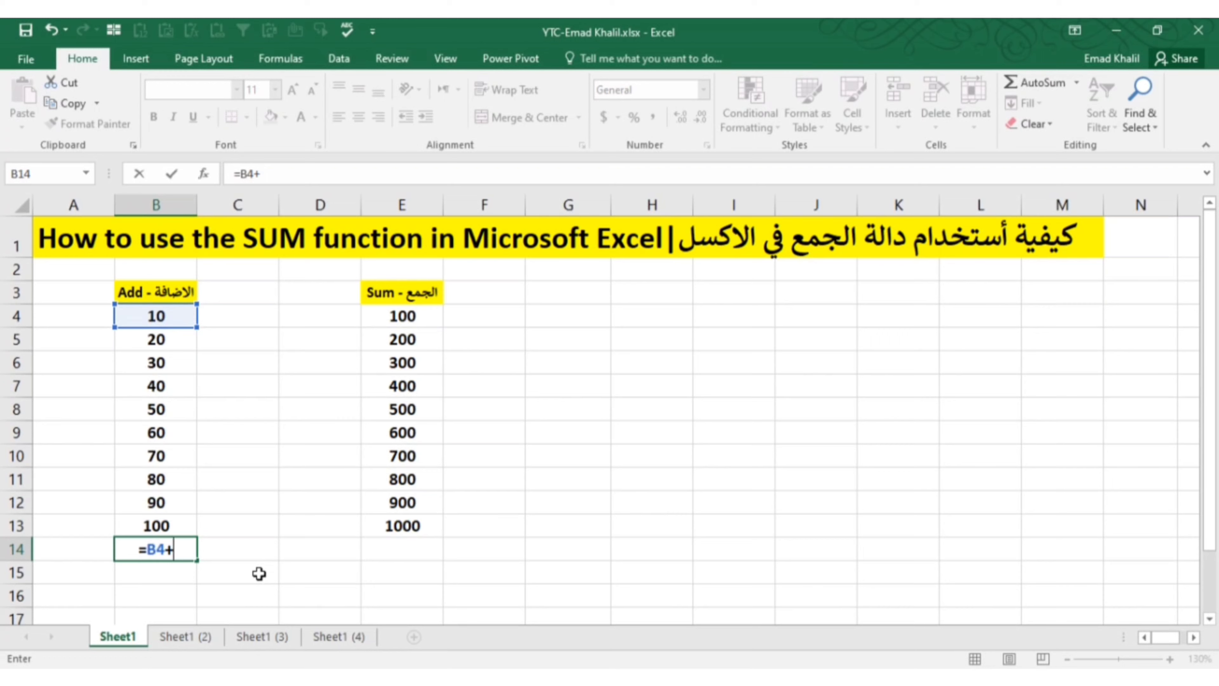
{"action": "left_click", "coordinate": [164, 340]}
{"action": "type", "text": "+"}
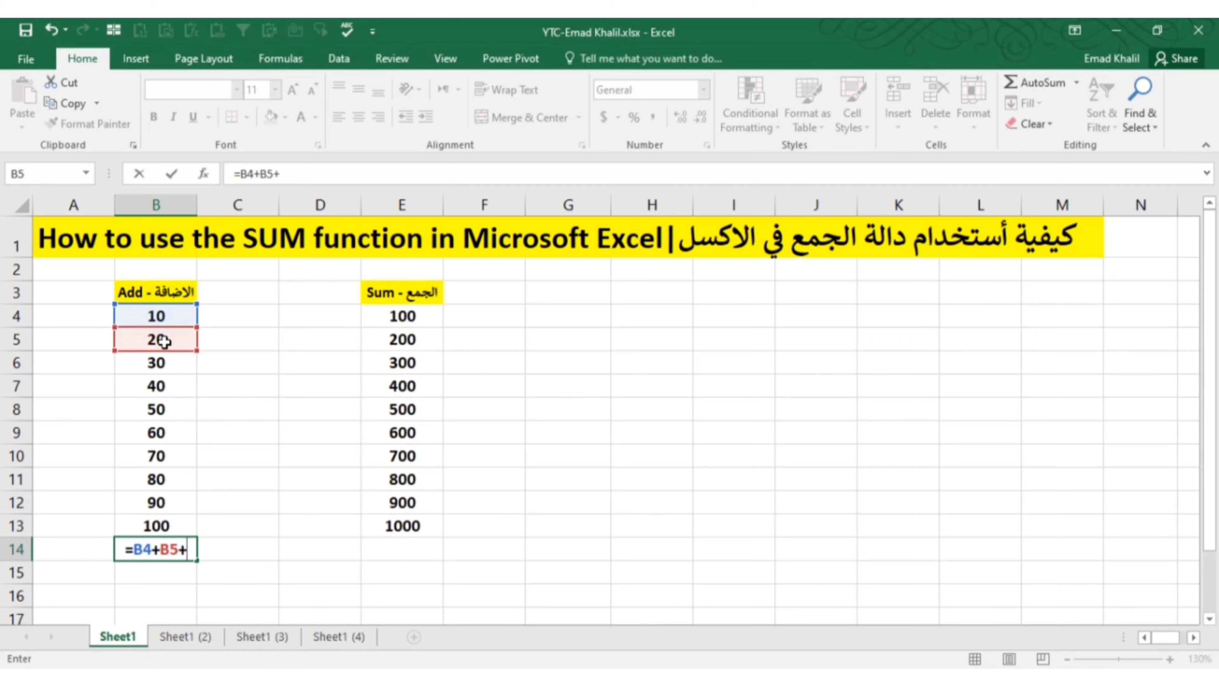
{"action": "left_click", "coordinate": [170, 361]}
{"action": "type", "text": "+"}
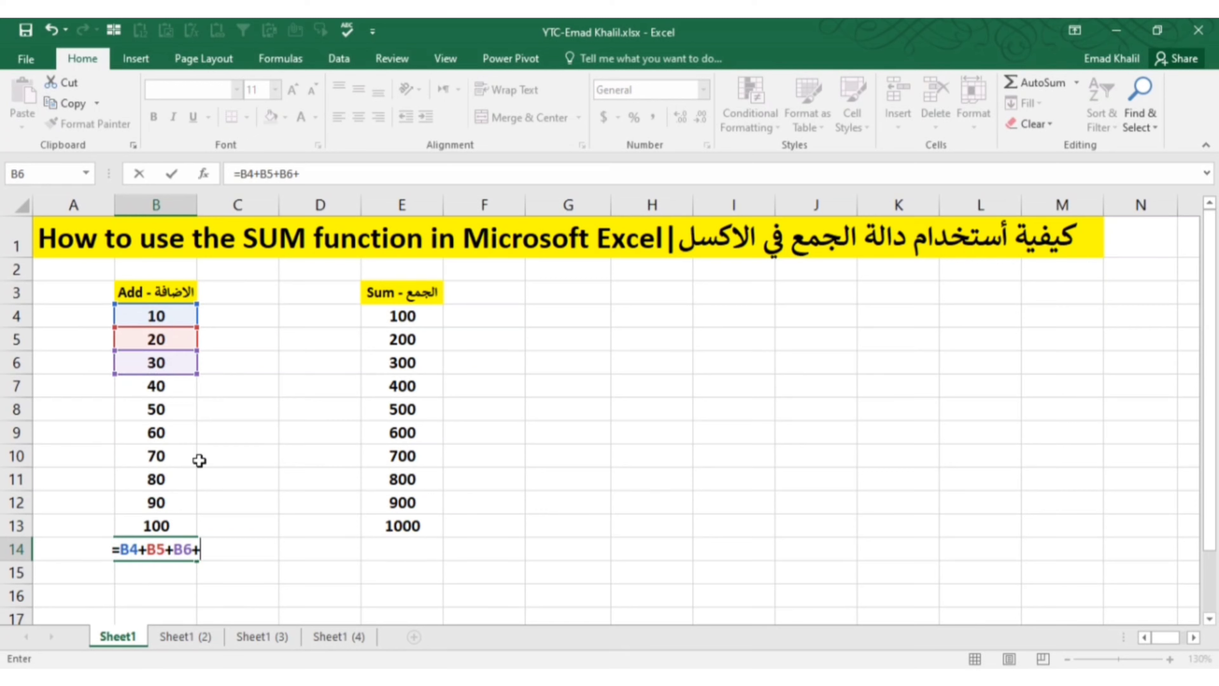
{"action": "left_click", "coordinate": [189, 385]}
{"action": "key", "text": "Return"}
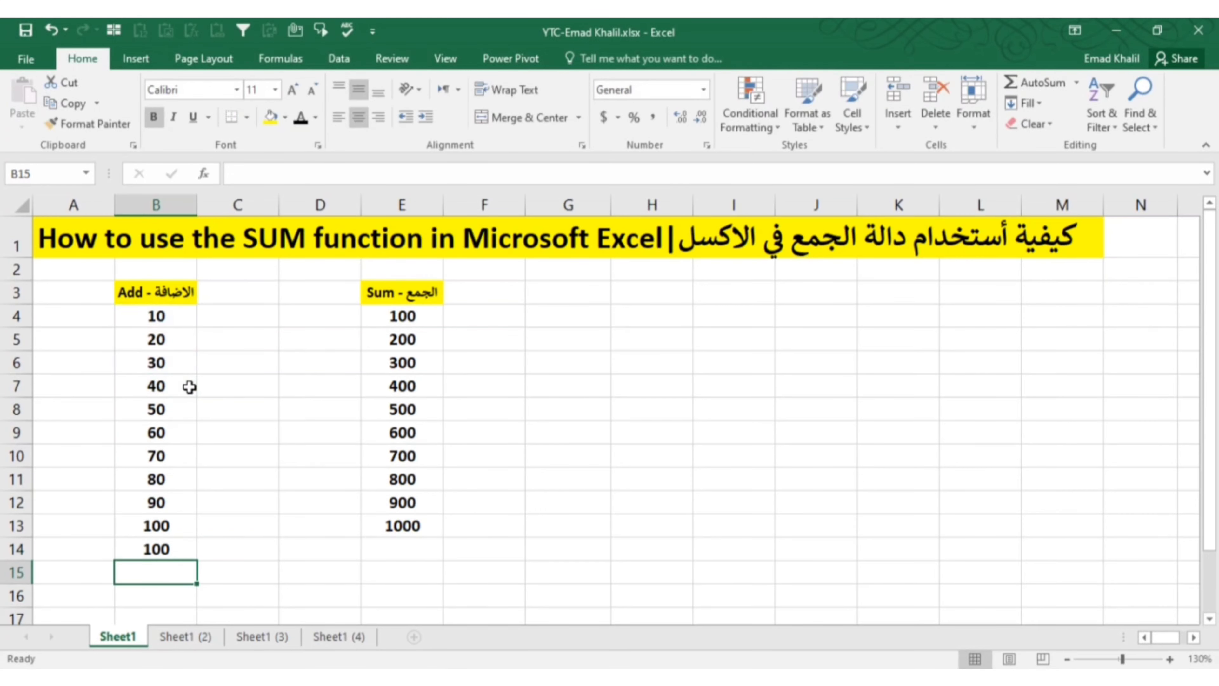
Reopen the B14 formula to display its cell references, leaving it unchanged.
{"action": "key", "text": "Up"}
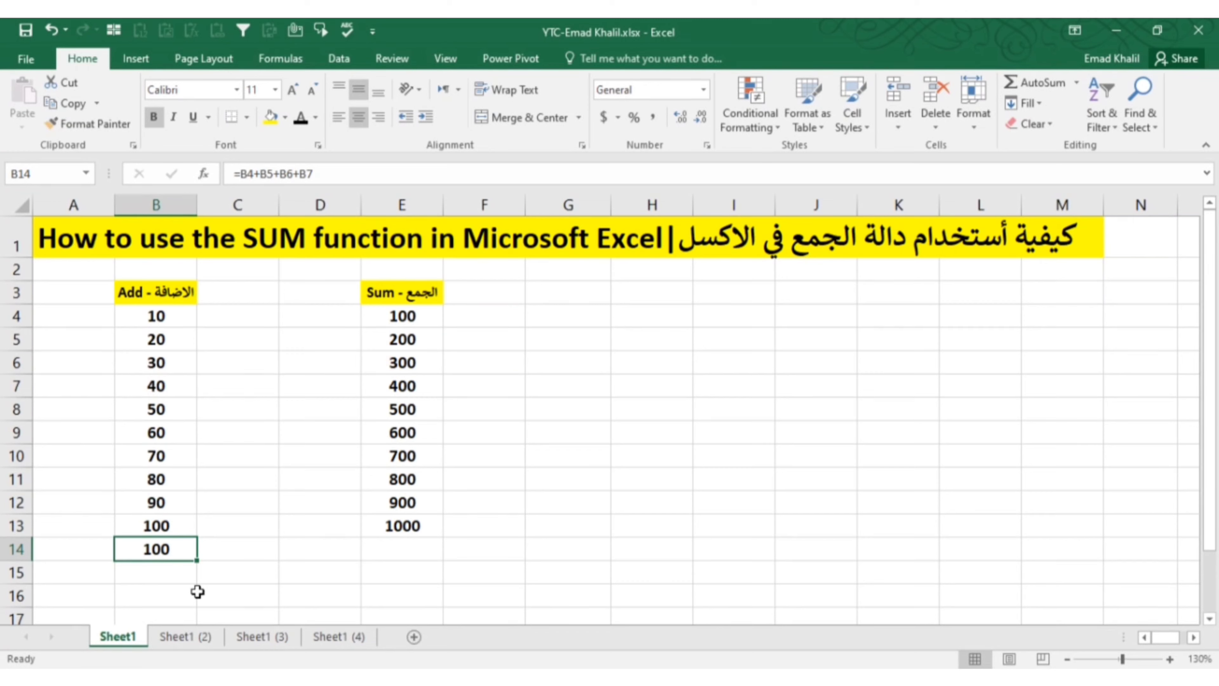
{"action": "left_click", "coordinate": [255, 174]}
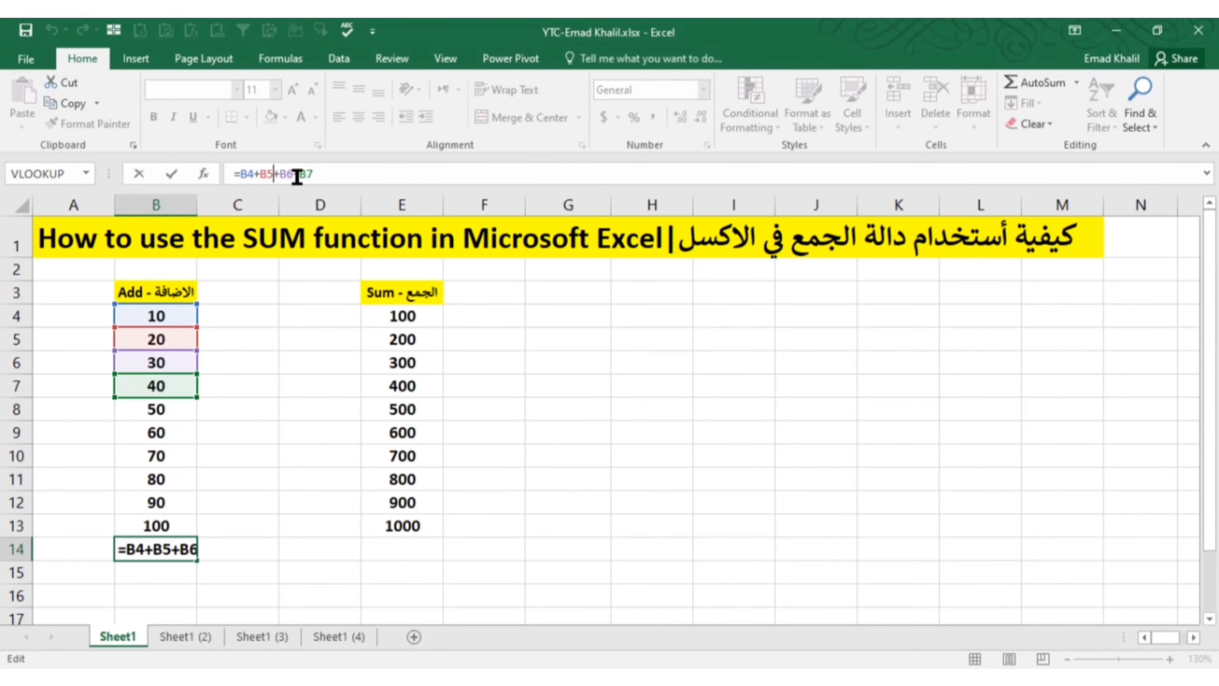
{"action": "key", "text": "Return"}
{"action": "key", "text": "Up"}
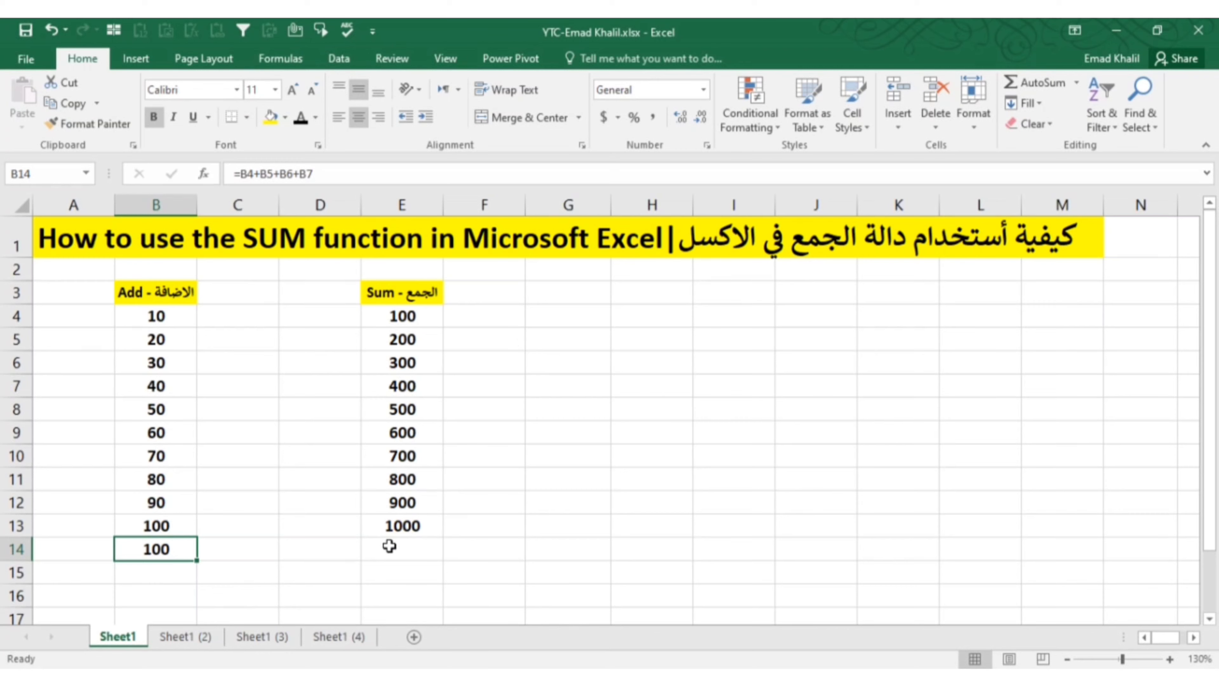
Fill B14 yellow, then enter =SUM(E4:E13) in E14 for 5500 and fill it yellow.
{"action": "left_click", "coordinate": [271, 117]}
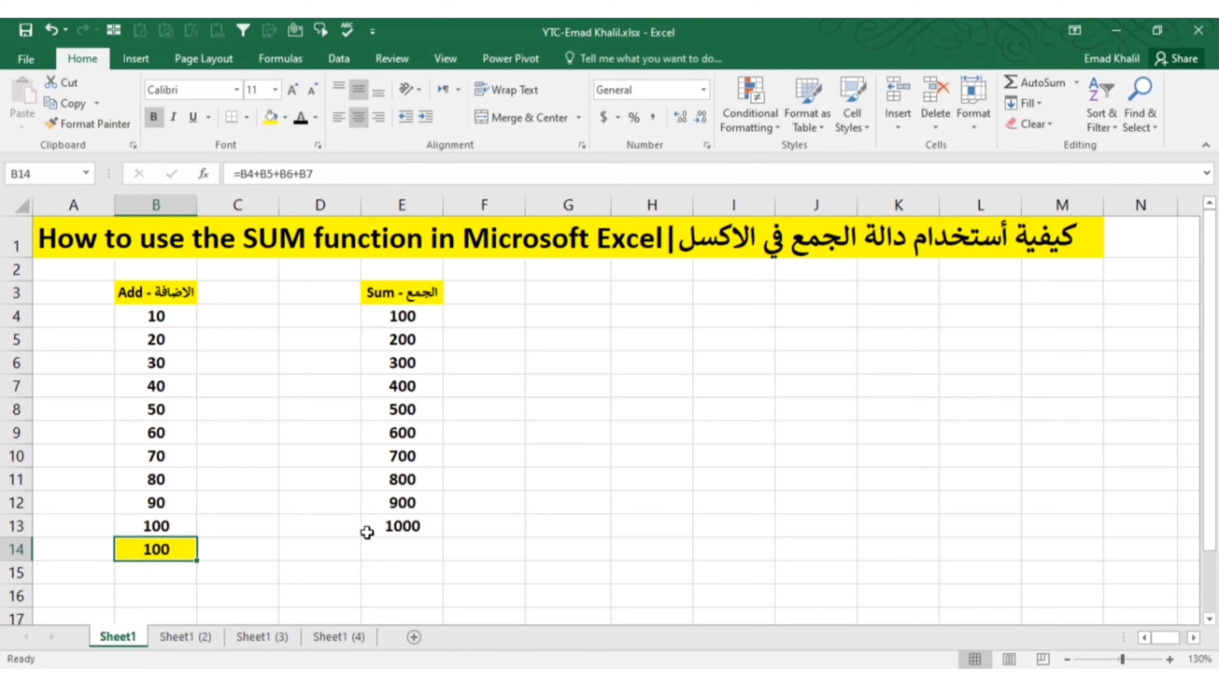
{"action": "left_click", "coordinate": [401, 551]}
{"action": "type", "text": "="}
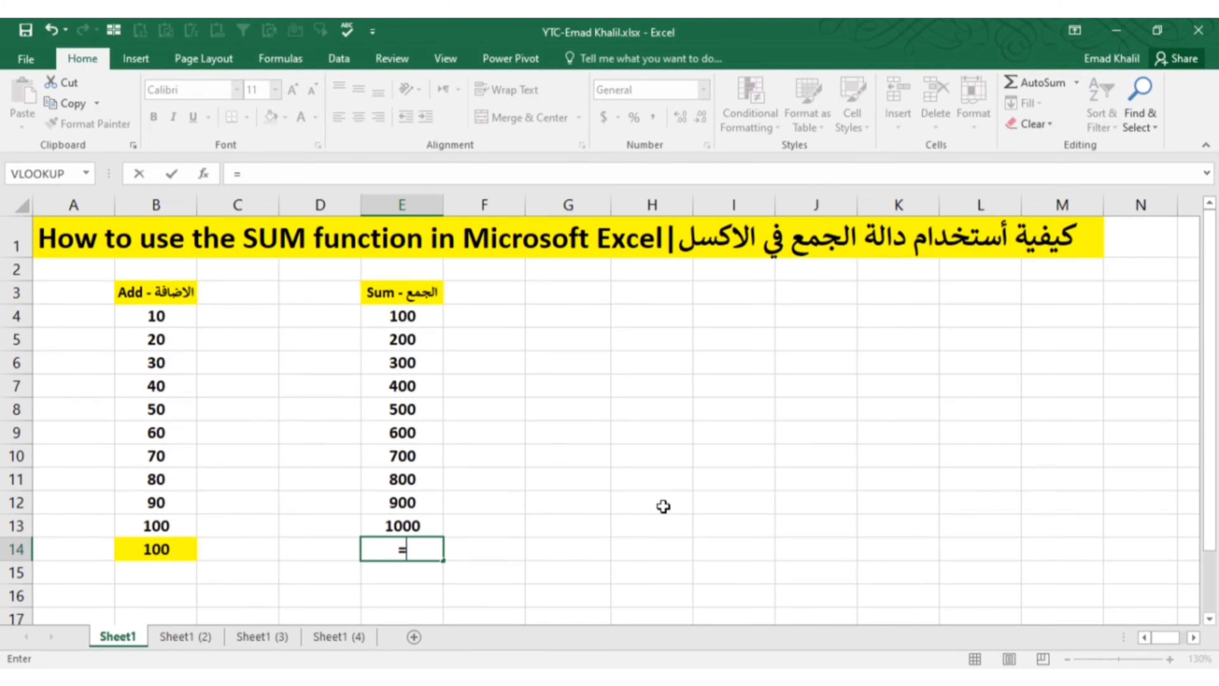
{"action": "type", "text": "sum"}
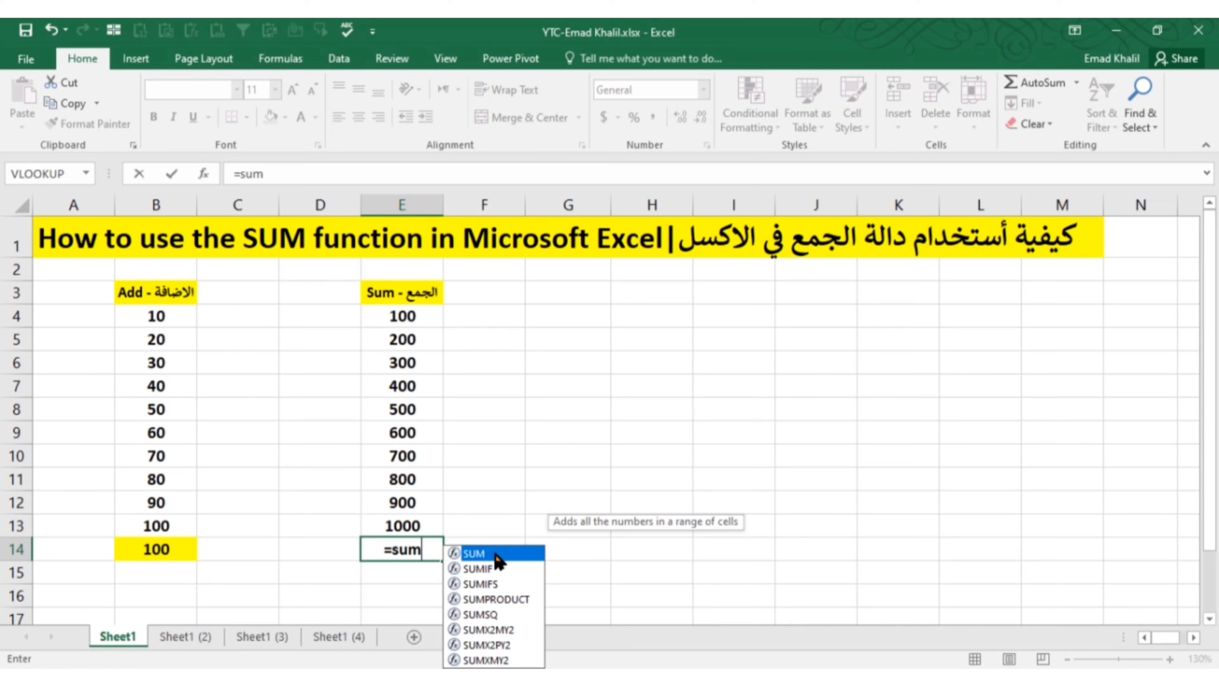
{"action": "type", "text": "("}
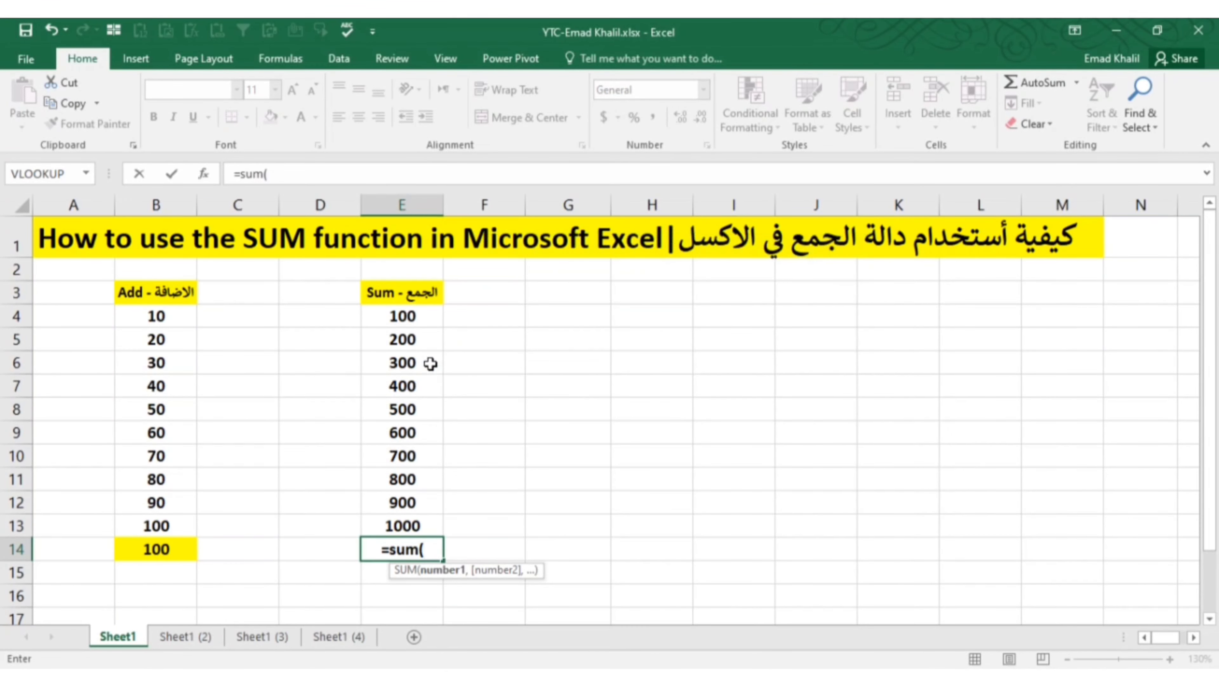
{"action": "left_click_drag", "start_coordinate": [422, 313], "coordinate": [422, 408]}
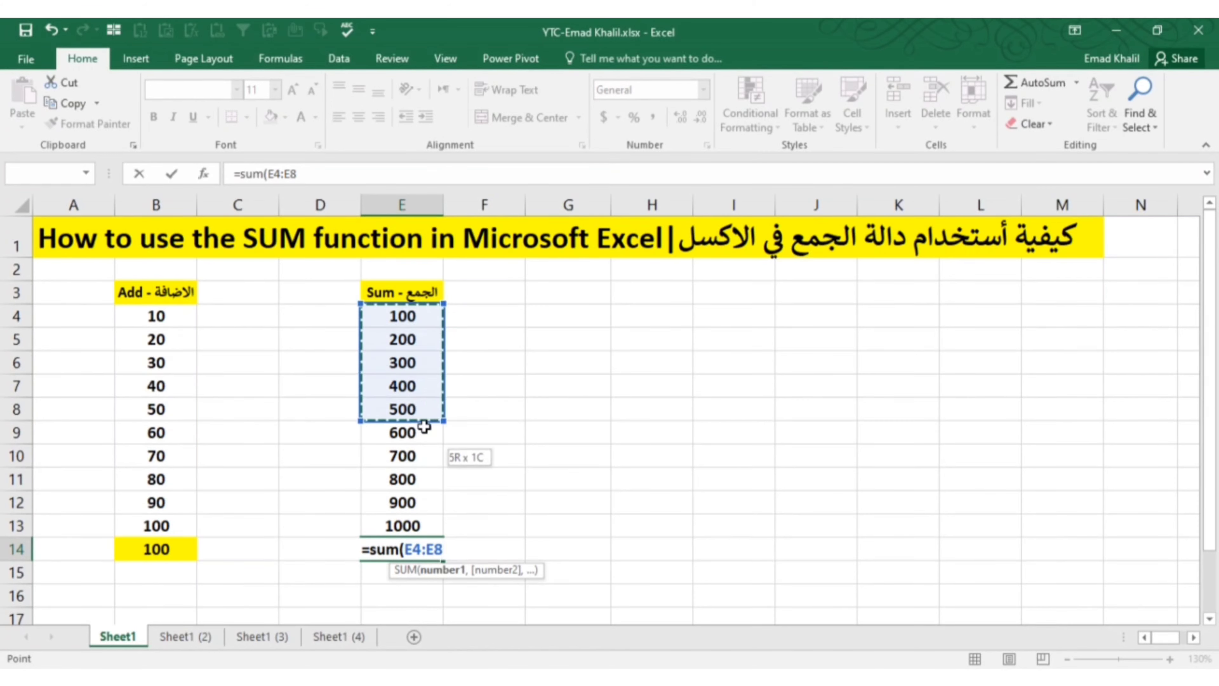
{"action": "left_click_drag", "start_coordinate": [422, 408], "coordinate": [433, 520]}
{"action": "type", "text": ")"}
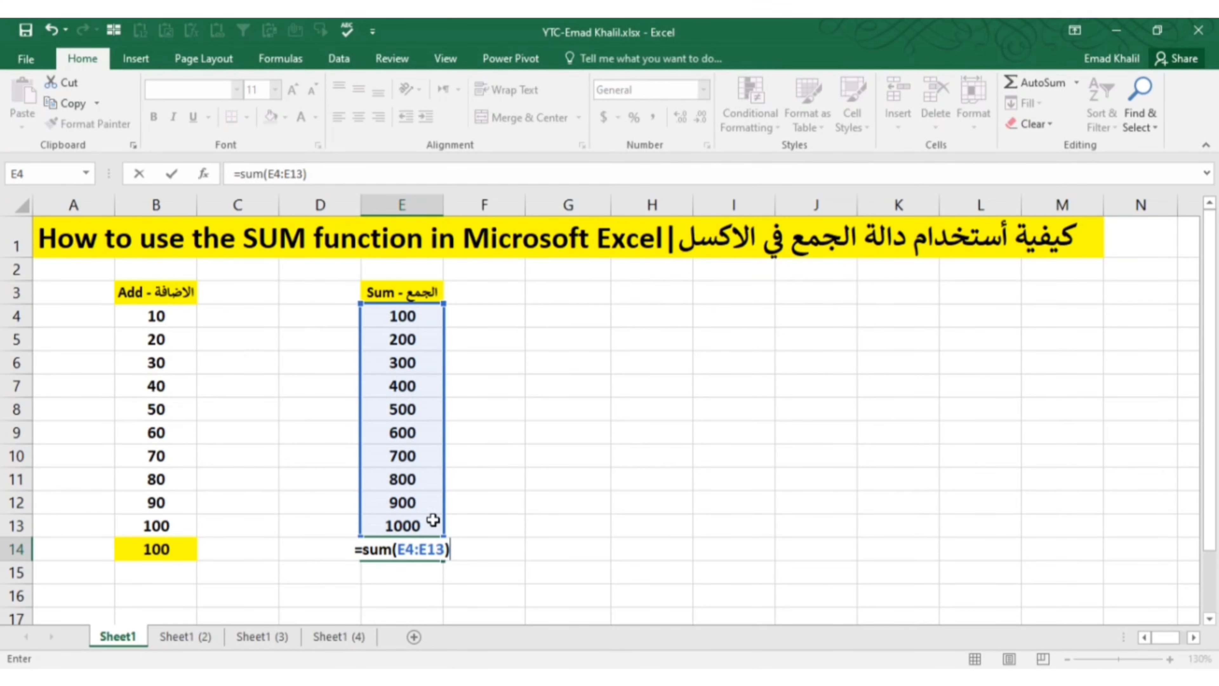
{"action": "key", "text": "Return"}
{"action": "key", "text": "Up"}
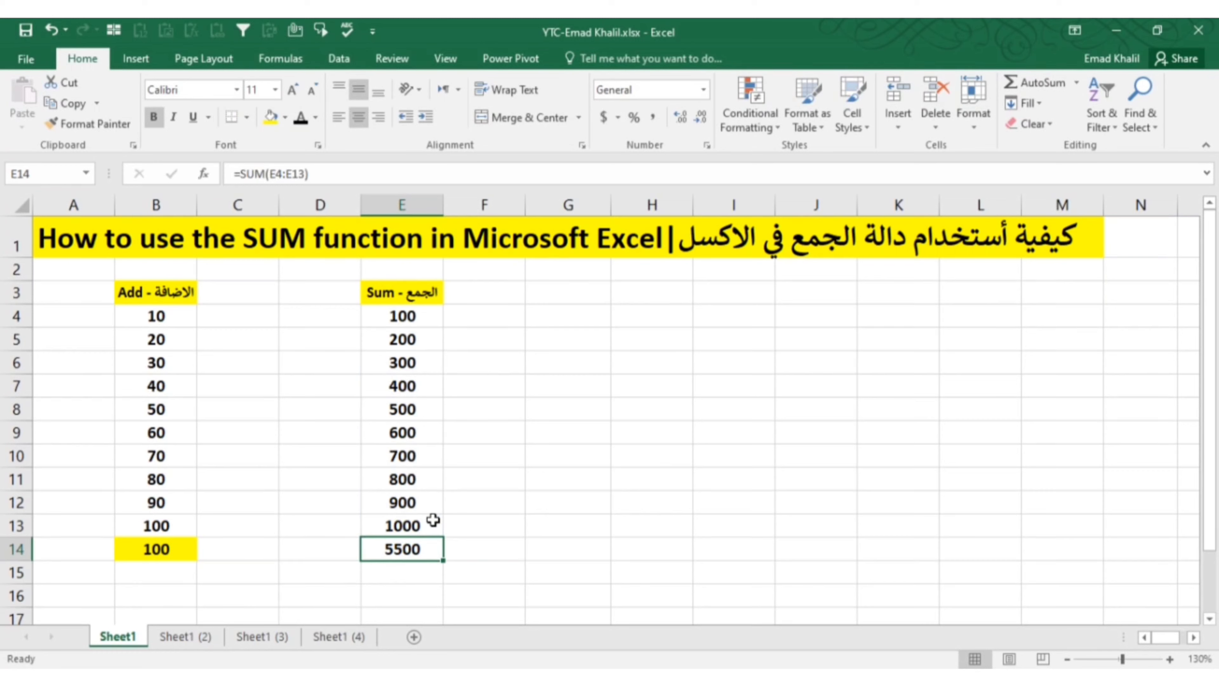
{"action": "left_click", "coordinate": [272, 120]}
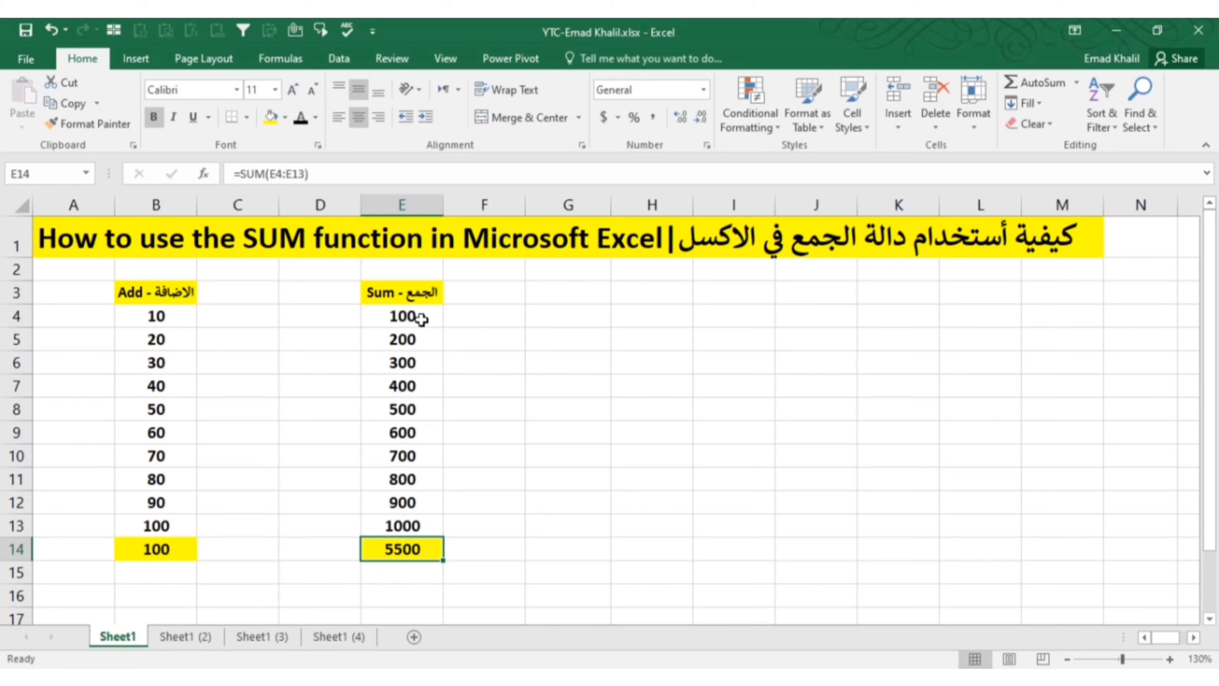
{"action": "left_click_drag", "start_coordinate": [414, 319], "coordinate": [416, 523]}
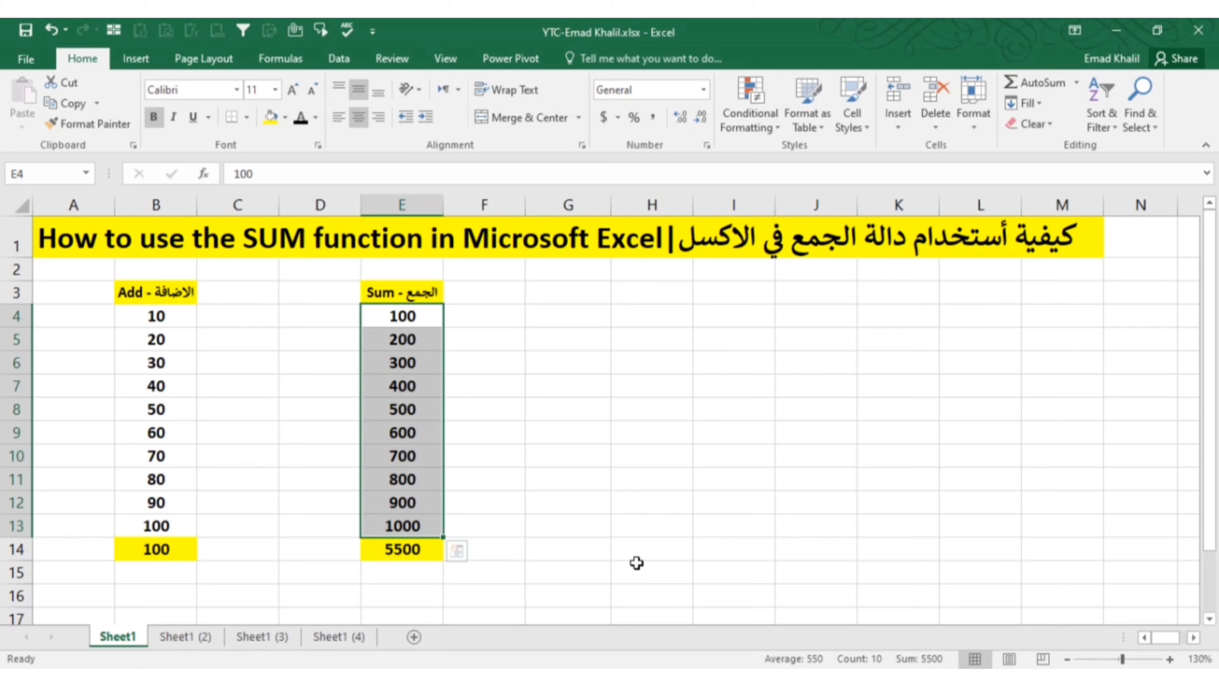
{"action": "left_click_drag", "start_coordinate": [410, 317], "coordinate": [412, 361]}
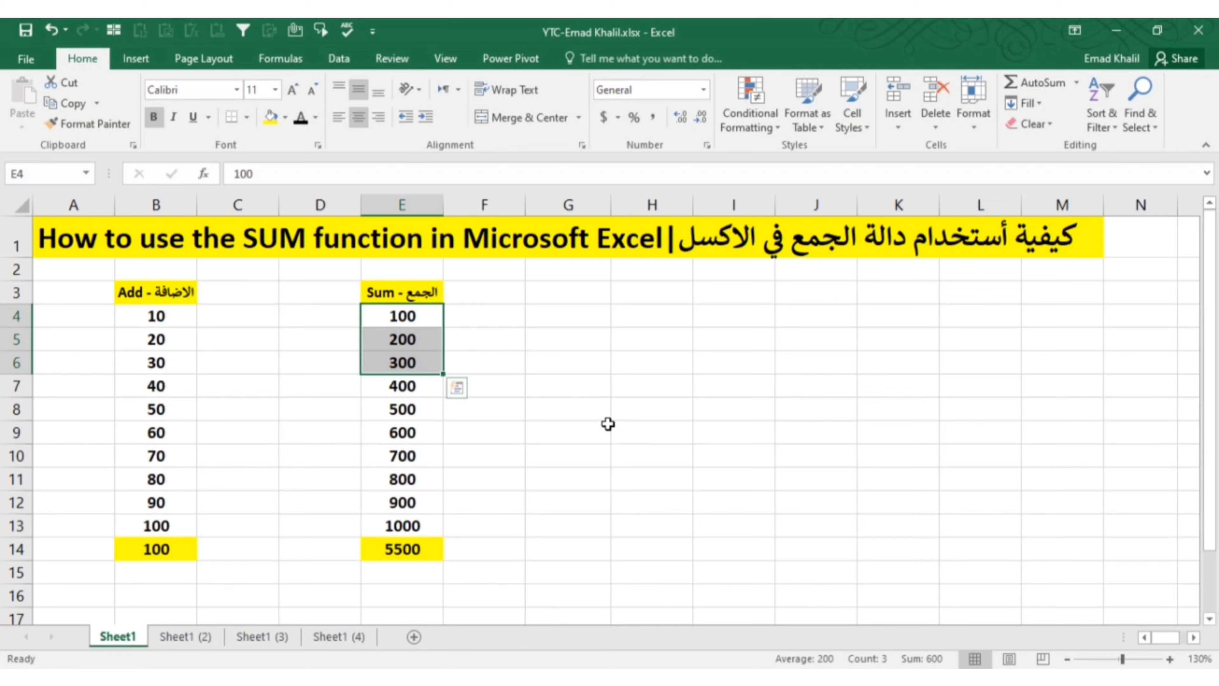
{"action": "left_click", "coordinate": [411, 552]}
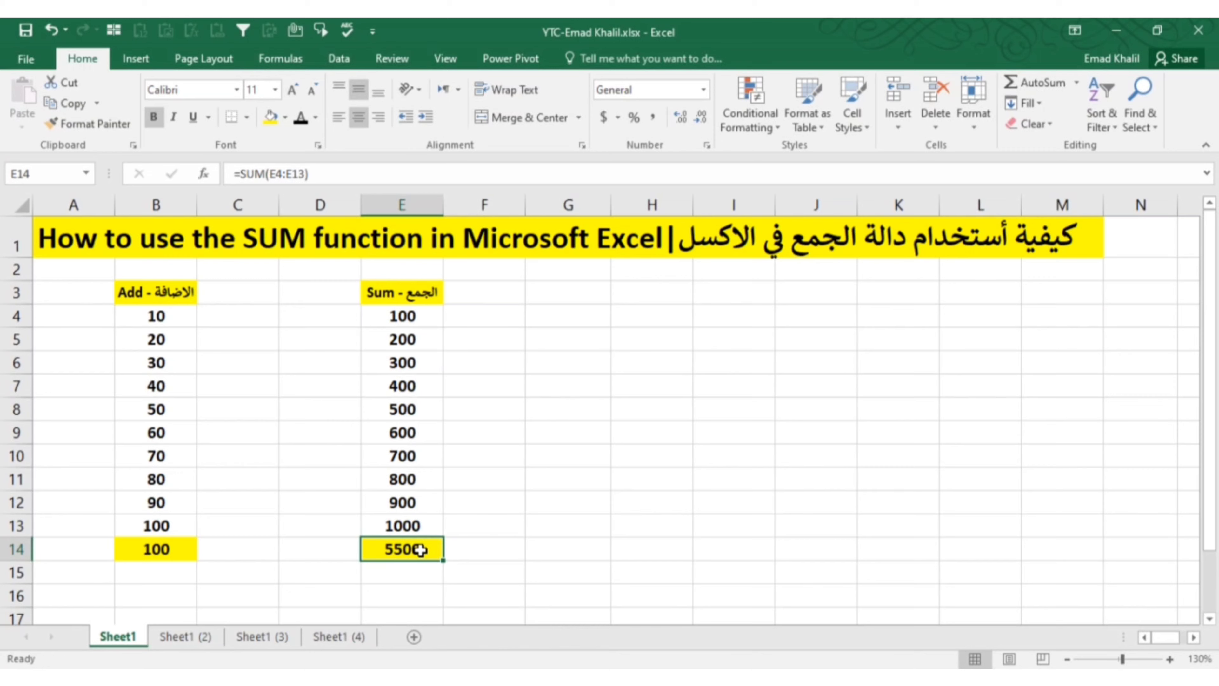
{"action": "left_click", "coordinate": [600, 452]}
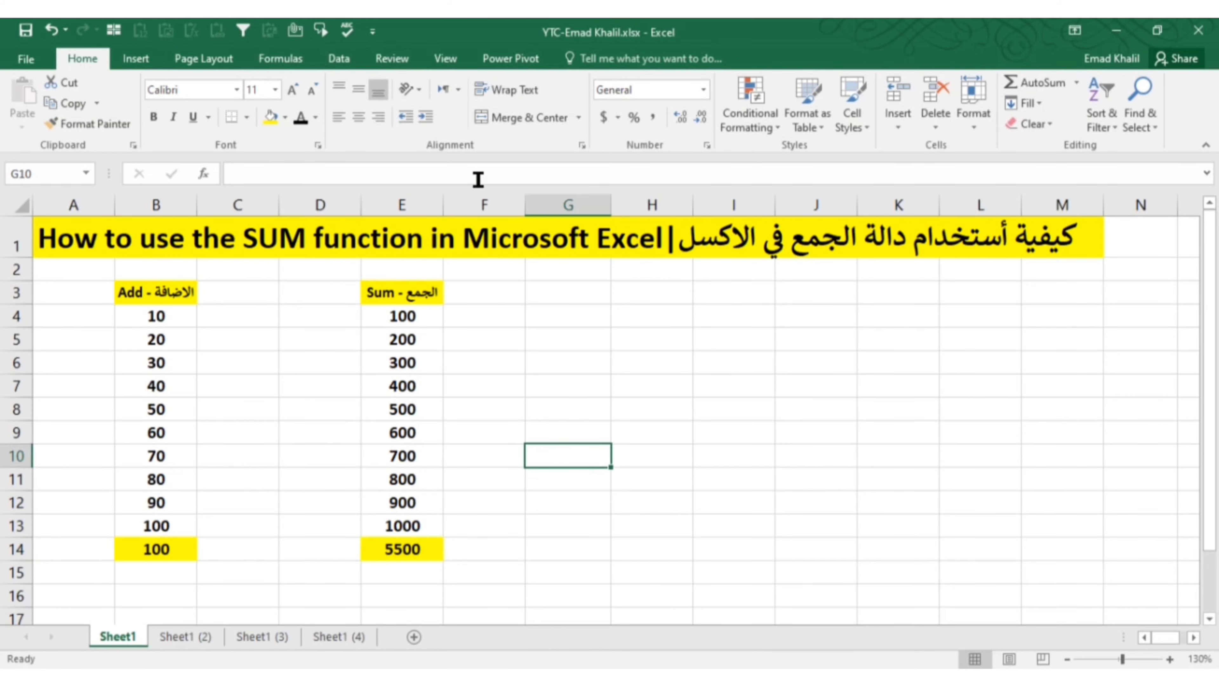
Enter a trial =SUM(E4:E6) in G10, then clear the cell.
{"action": "type", "text": "=sum"}
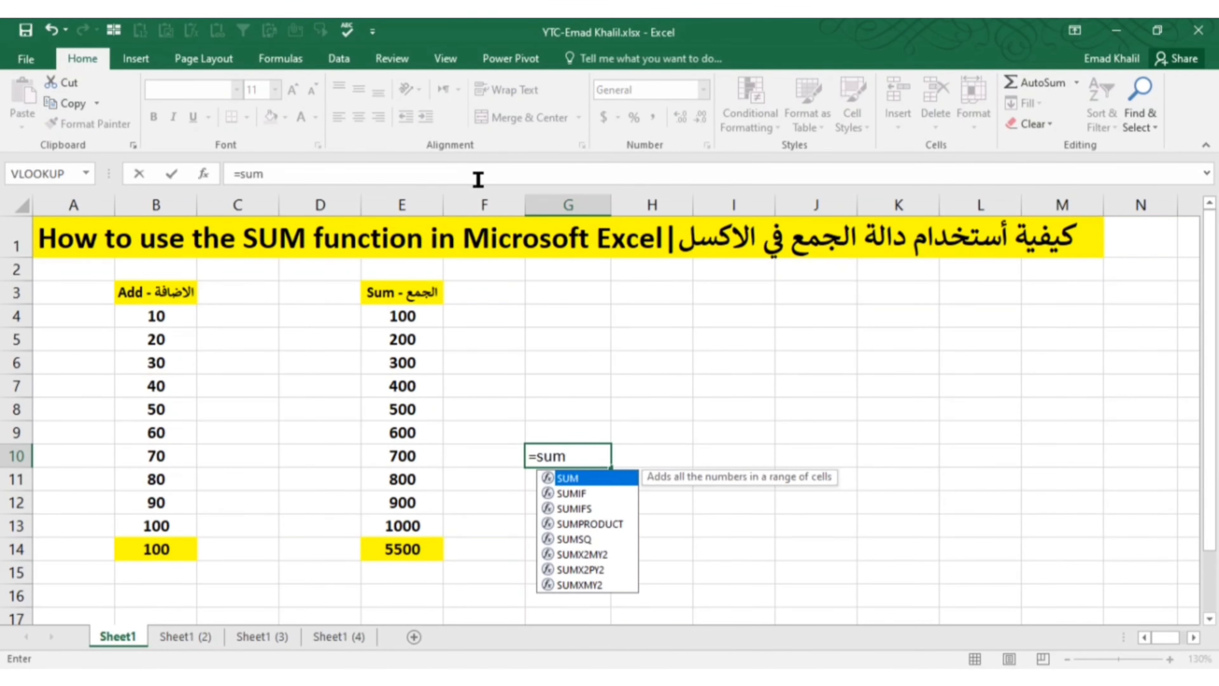
{"action": "type", "text": "("}
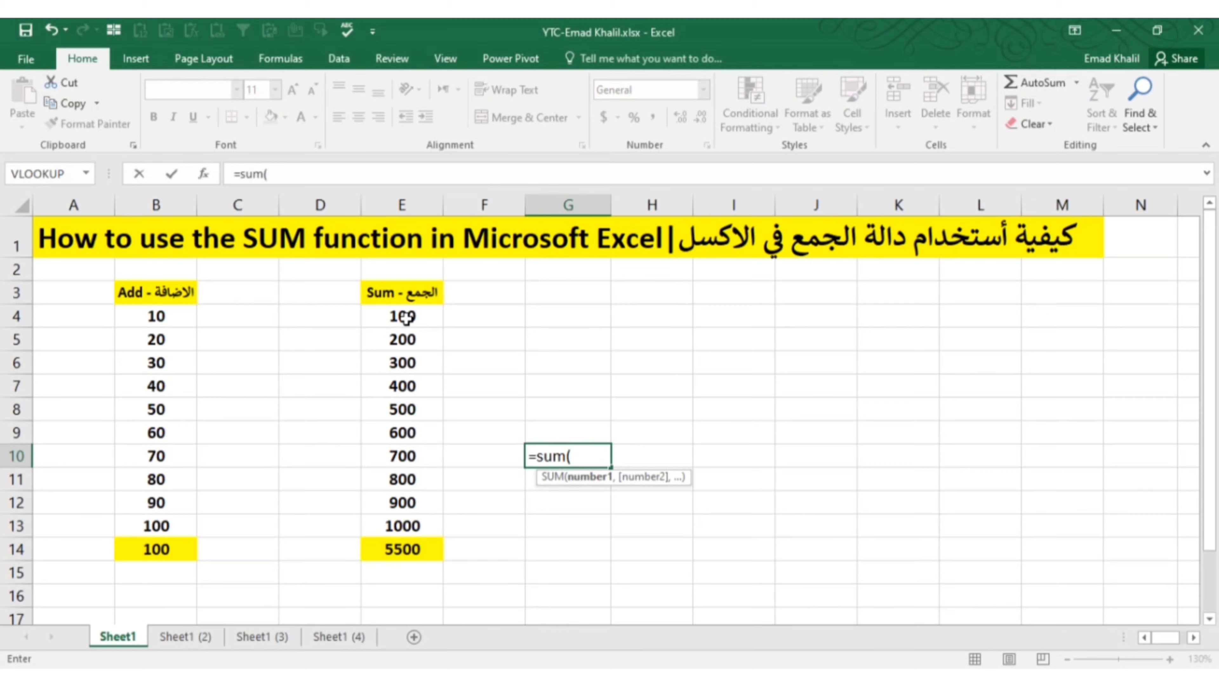
{"action": "left_click_drag", "start_coordinate": [403, 317], "coordinate": [407, 371]}
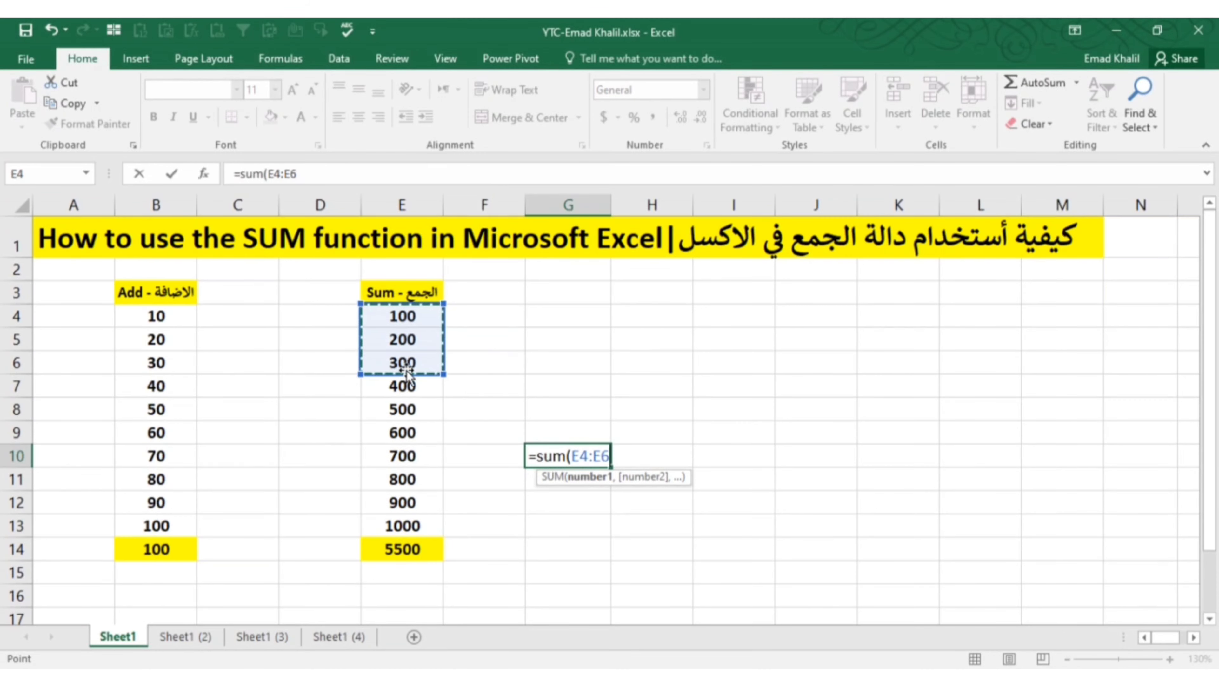
{"action": "type", "text": ")"}
{"action": "key", "text": "Return"}
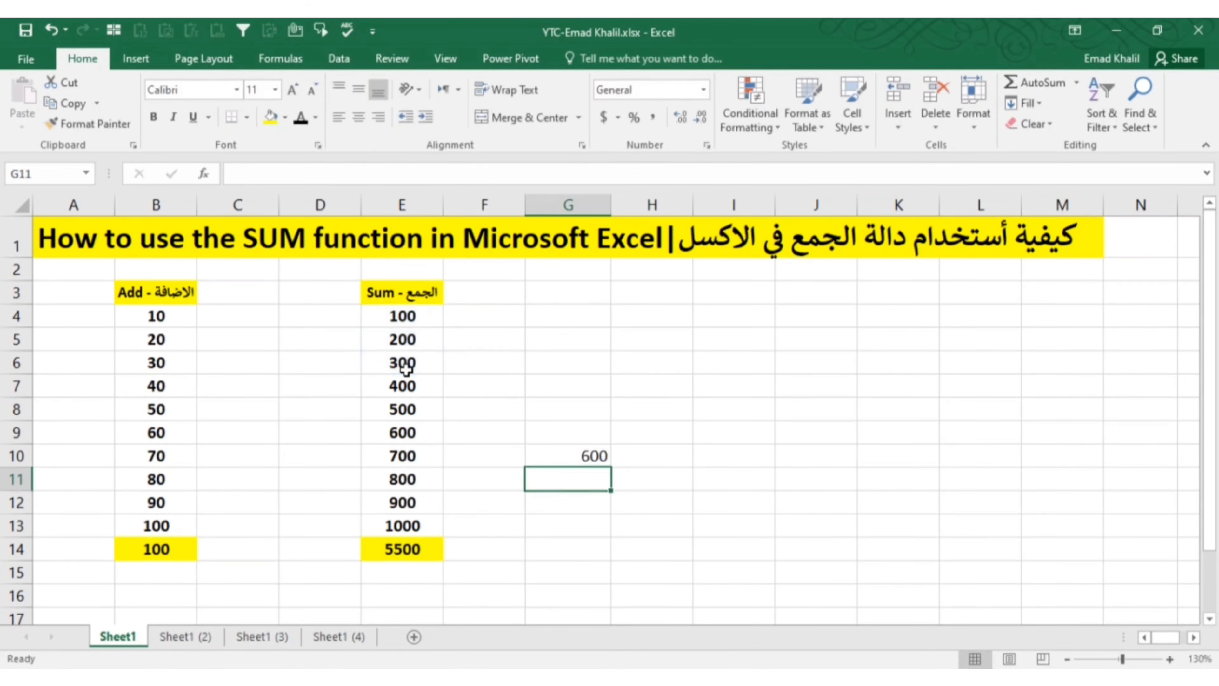
{"action": "key", "text": "Up"}
{"action": "left_click", "coordinate": [296, 174]}
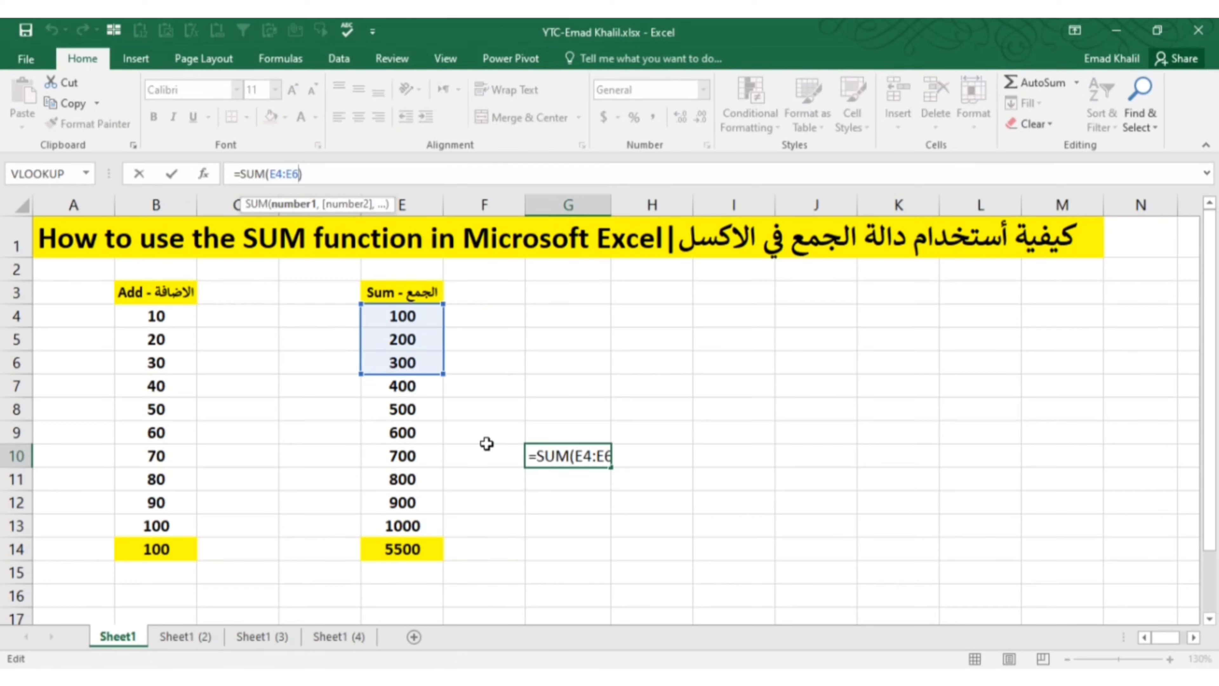
{"action": "key", "text": "Escape"}
{"action": "key", "text": "Delete"}
Enter =SUM(E4:E8,B4:B8) in G10, totalling 1650.
{"action": "type", "text": "="}
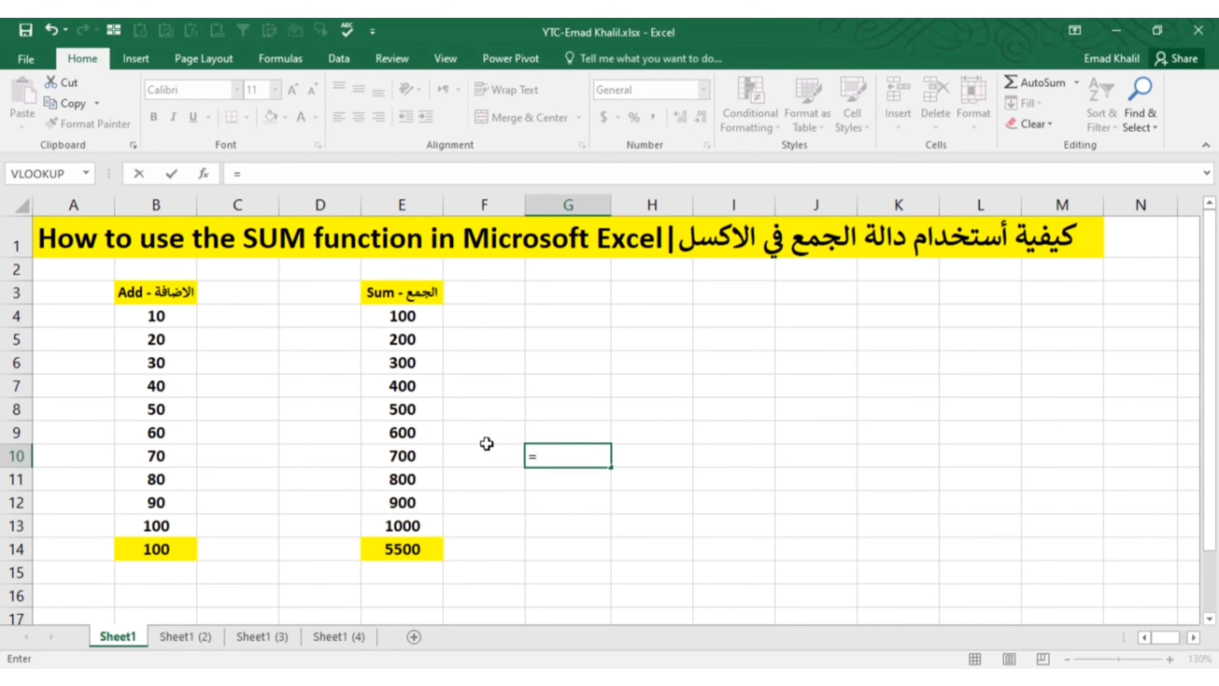
{"action": "type", "text": "sum("}
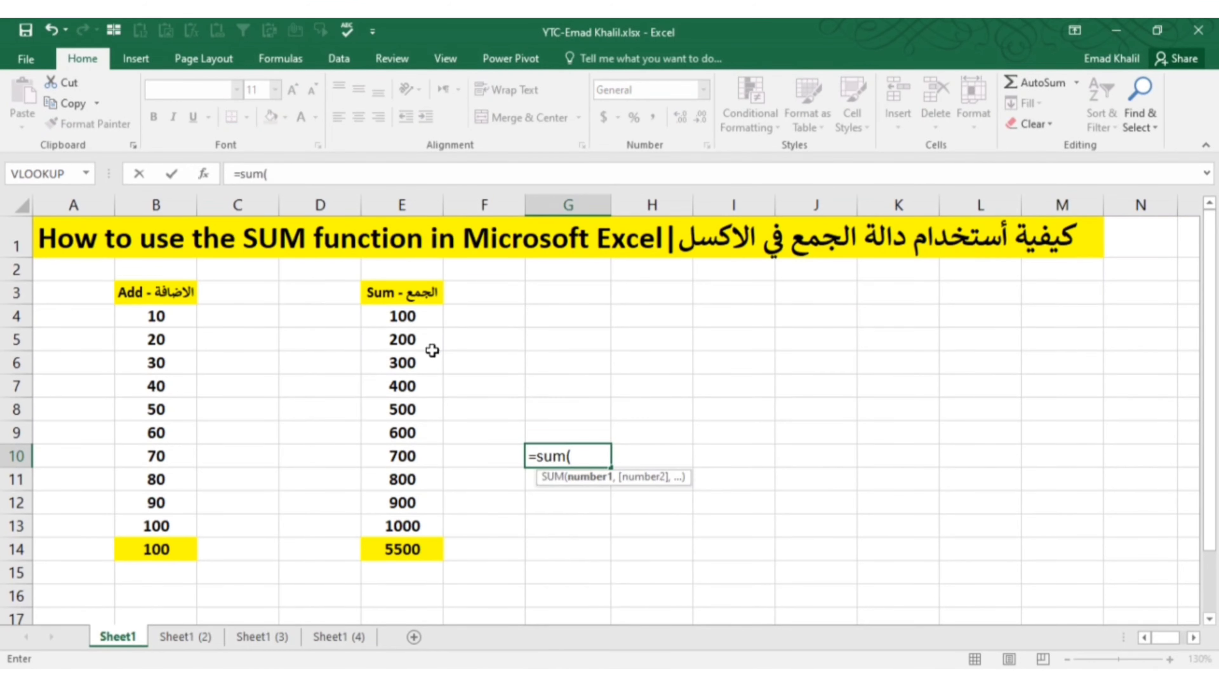
{"action": "left_click_drag", "start_coordinate": [420, 316], "coordinate": [421, 409]}
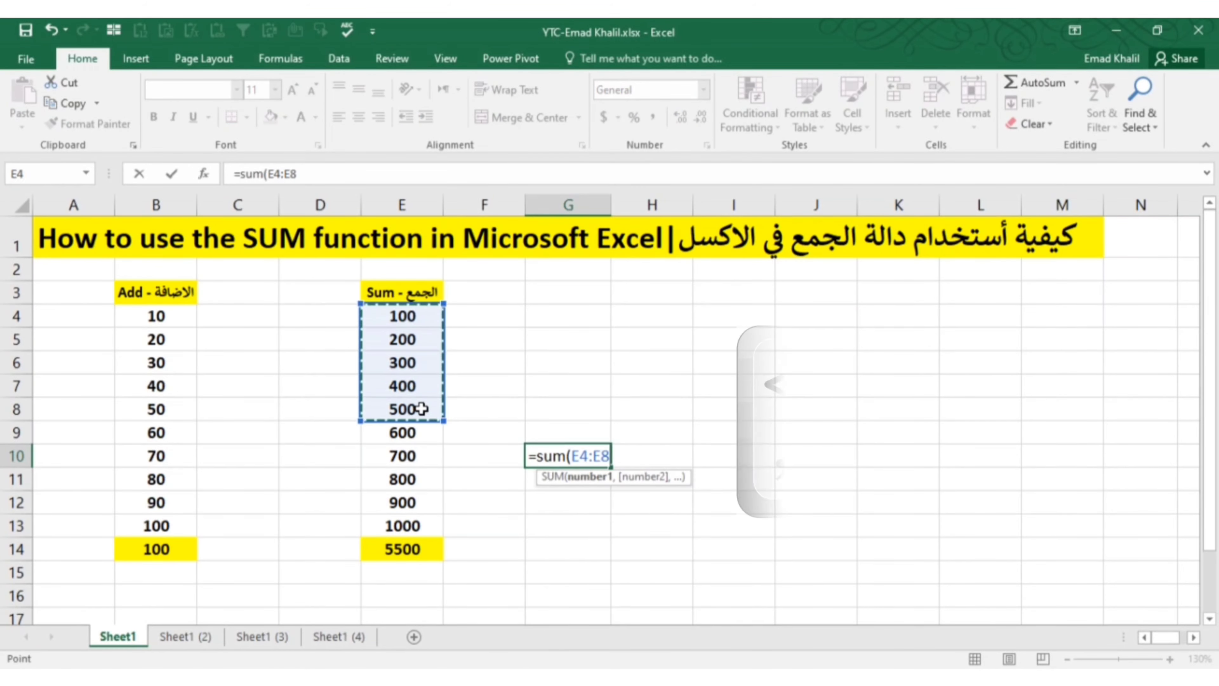
{"action": "type", "text": ","}
{"action": "left_click_drag", "start_coordinate": [156, 315], "coordinate": [156, 408]}
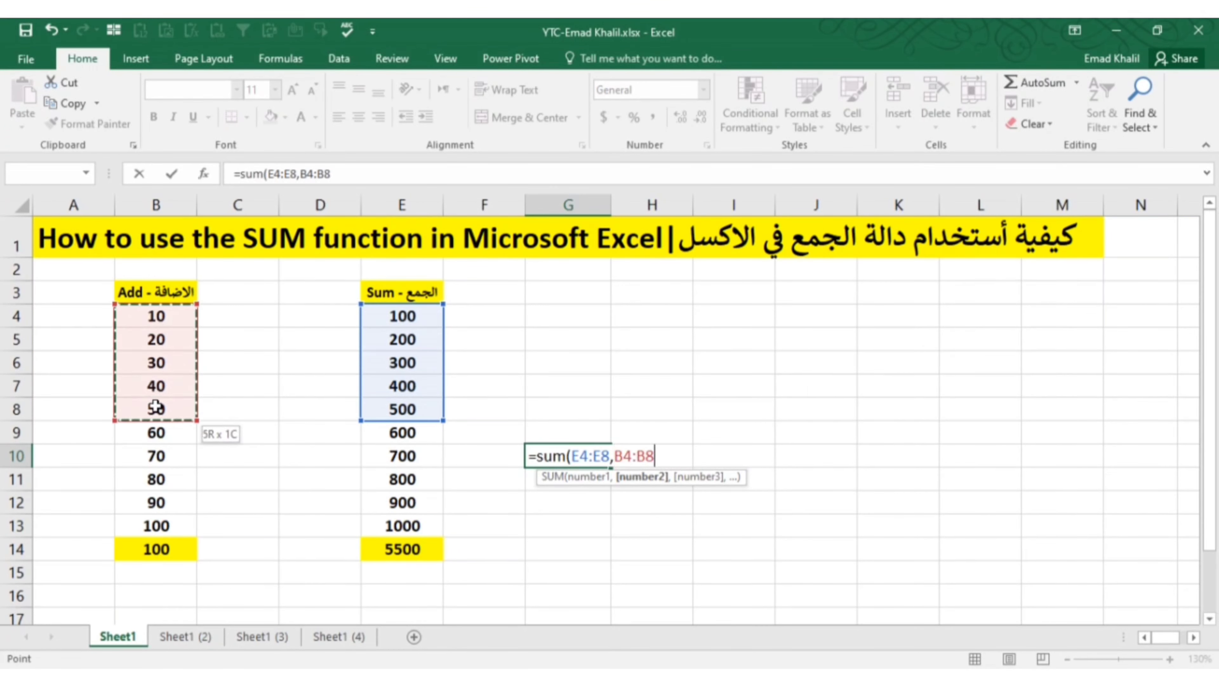
{"action": "key", "text": "Return"}
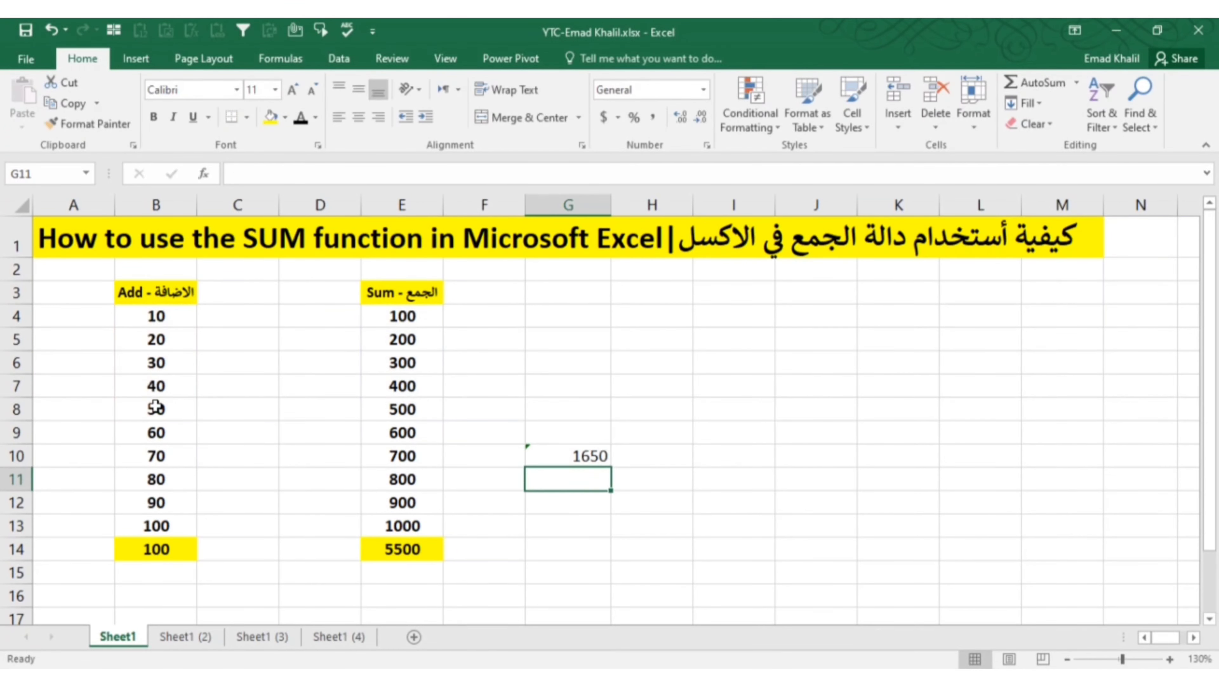
{"action": "key", "text": "Up"}
Extend the G10 formula with B12:B13 as a third range.
{"action": "left_click", "coordinate": [286, 174]}
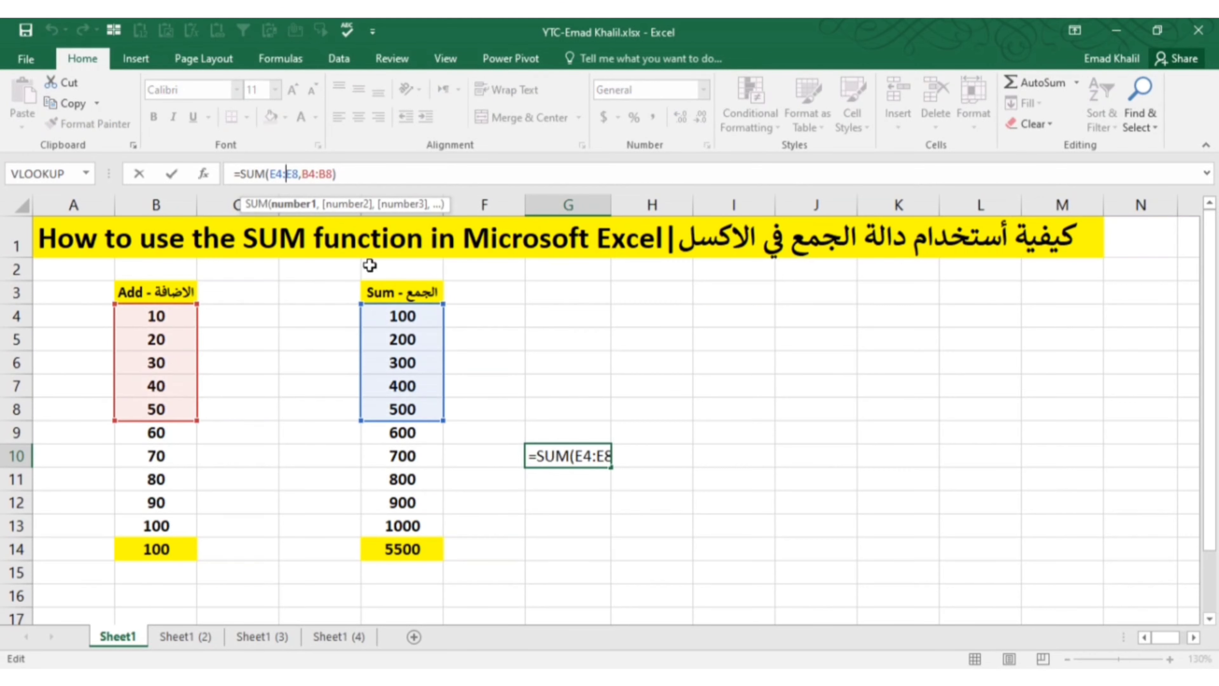
{"action": "key", "text": "Escape"}
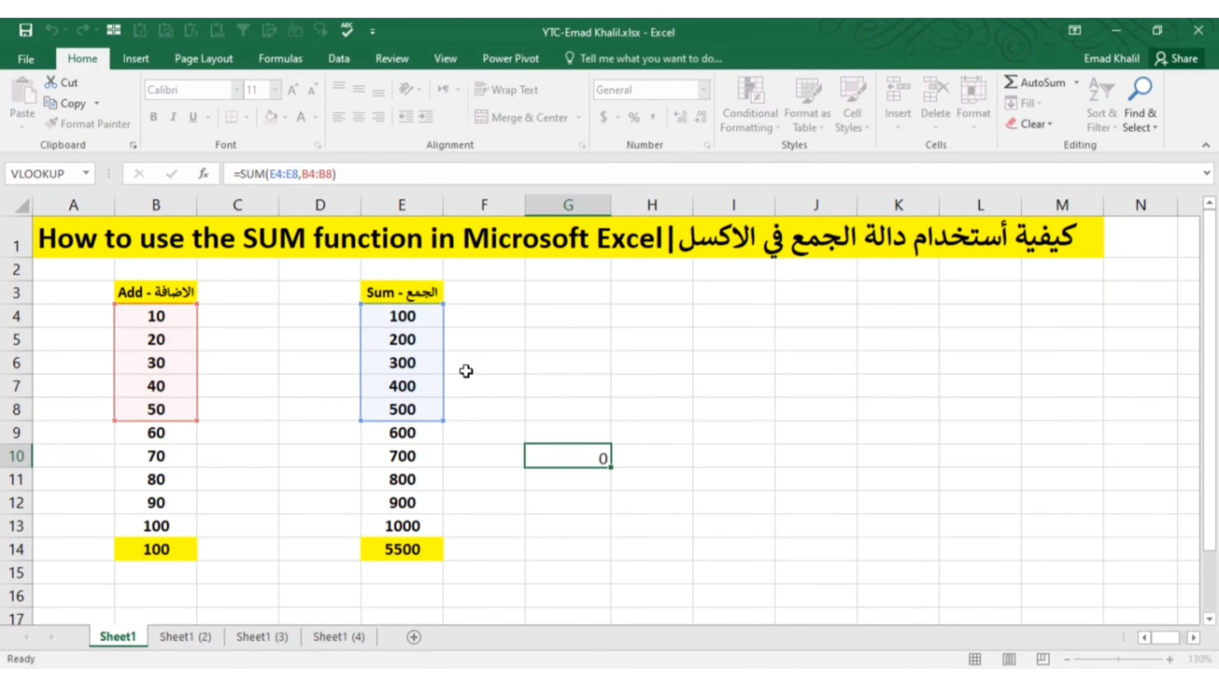
{"action": "left_click", "coordinate": [331, 174]}
{"action": "type", "text": ","}
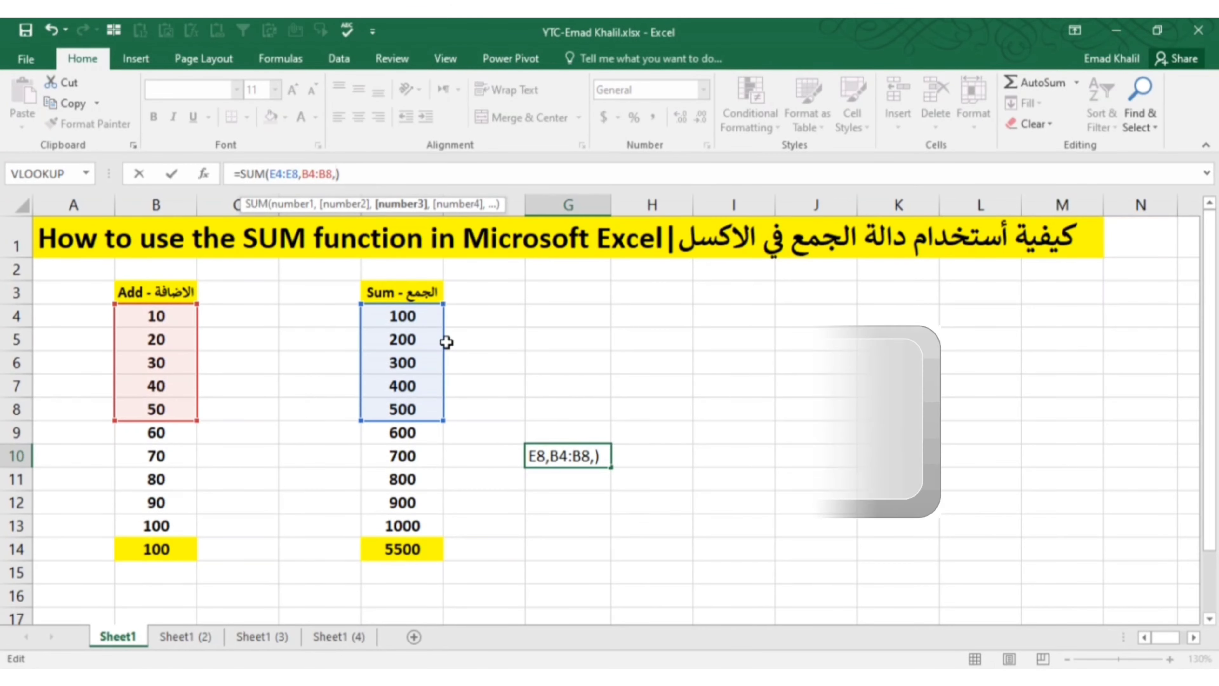
{"action": "left_click_drag", "start_coordinate": [176, 502], "coordinate": [174, 527]}
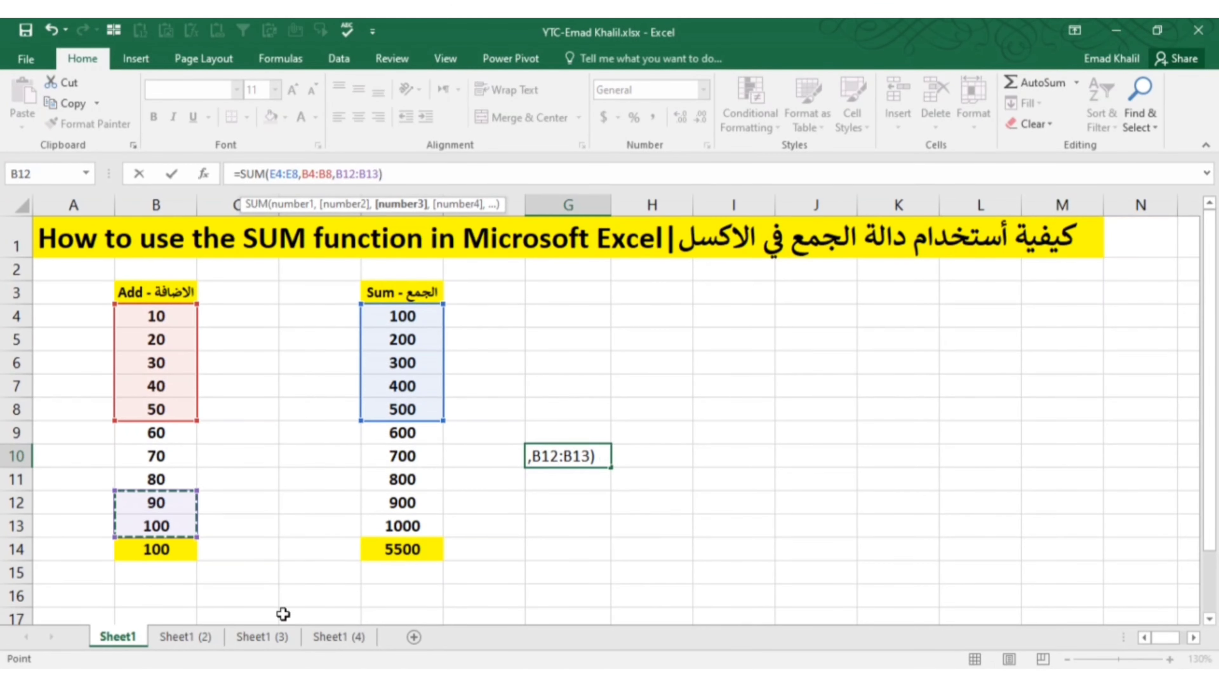
Commit the three-range G10 total of 1840 and inspect the B14 addition formula.
{"action": "key", "text": "Return"}
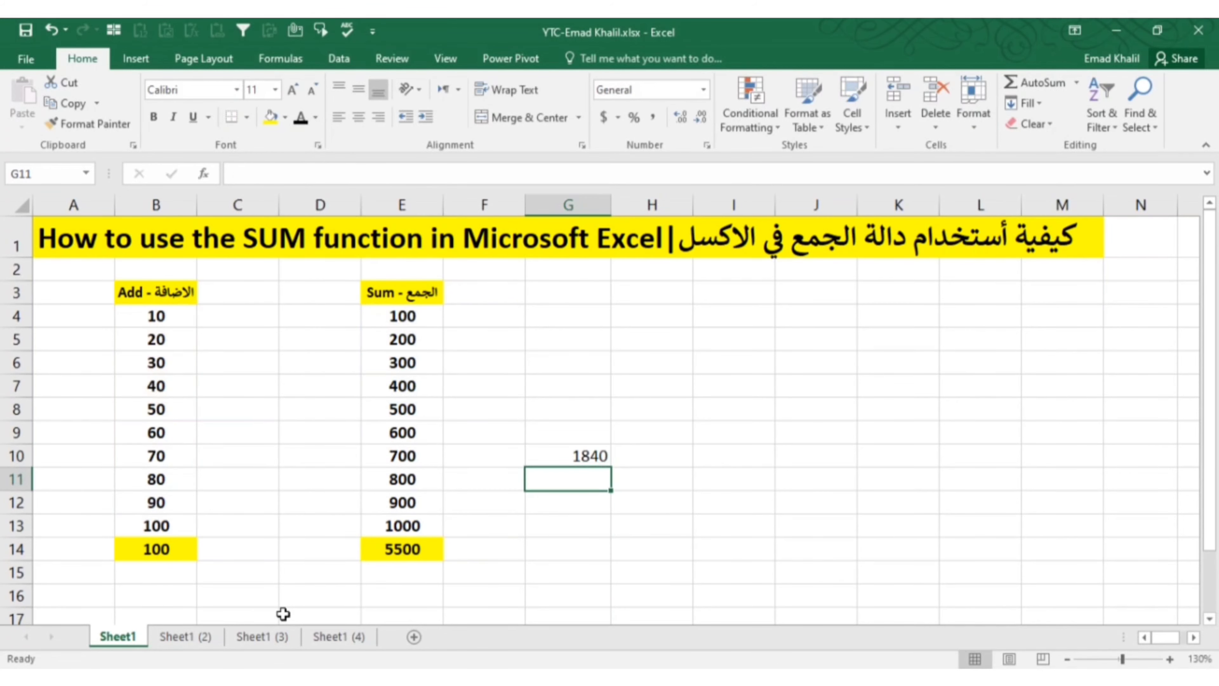
{"action": "key", "text": "Up"}
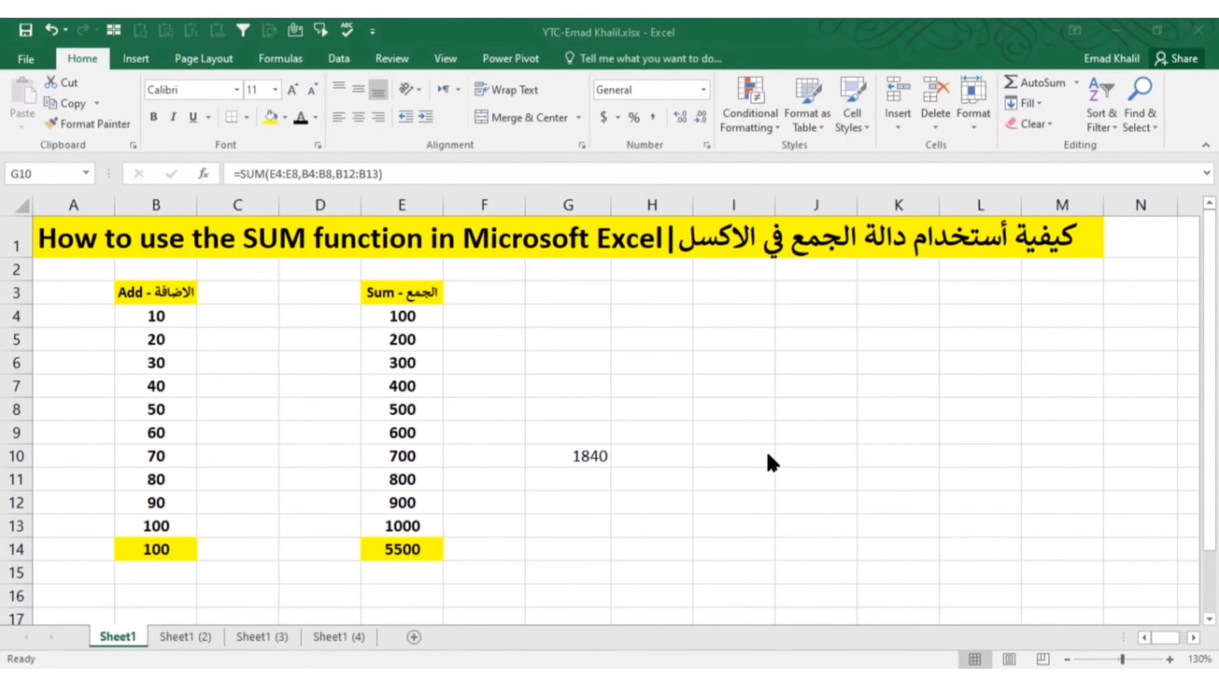
{"action": "left_click", "coordinate": [166, 552]}
{"action": "double_click", "coordinate": [165, 551]}
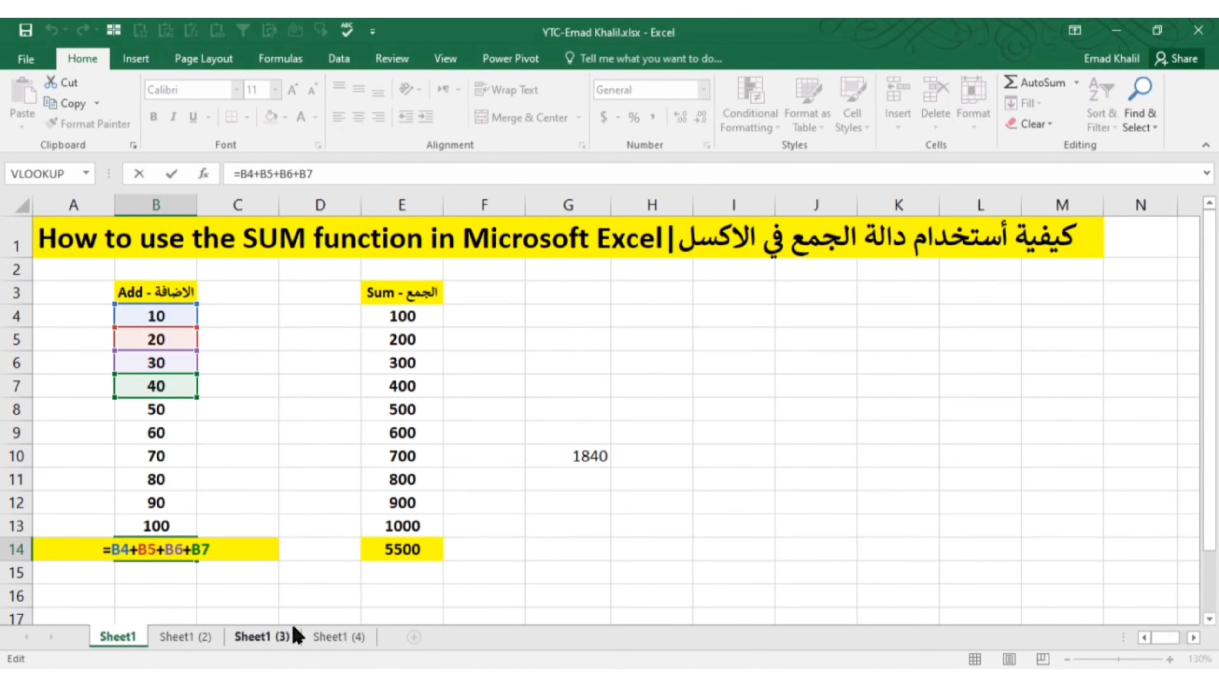
{"action": "left_click", "coordinate": [605, 456]}
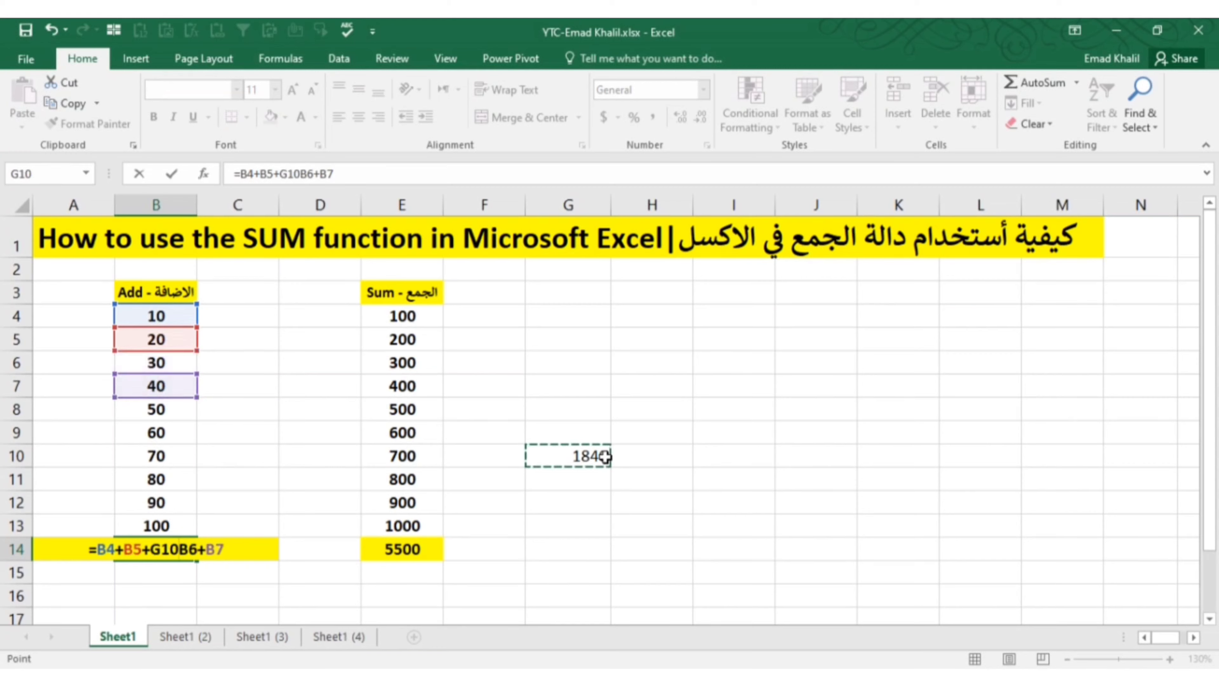
{"action": "key", "text": "Return"}
{"action": "key", "text": "Escape"}
Review G10's summed ranges and B14's formula, then switch to sheet Sheet1 (2).
{"action": "left_click", "coordinate": [584, 457]}
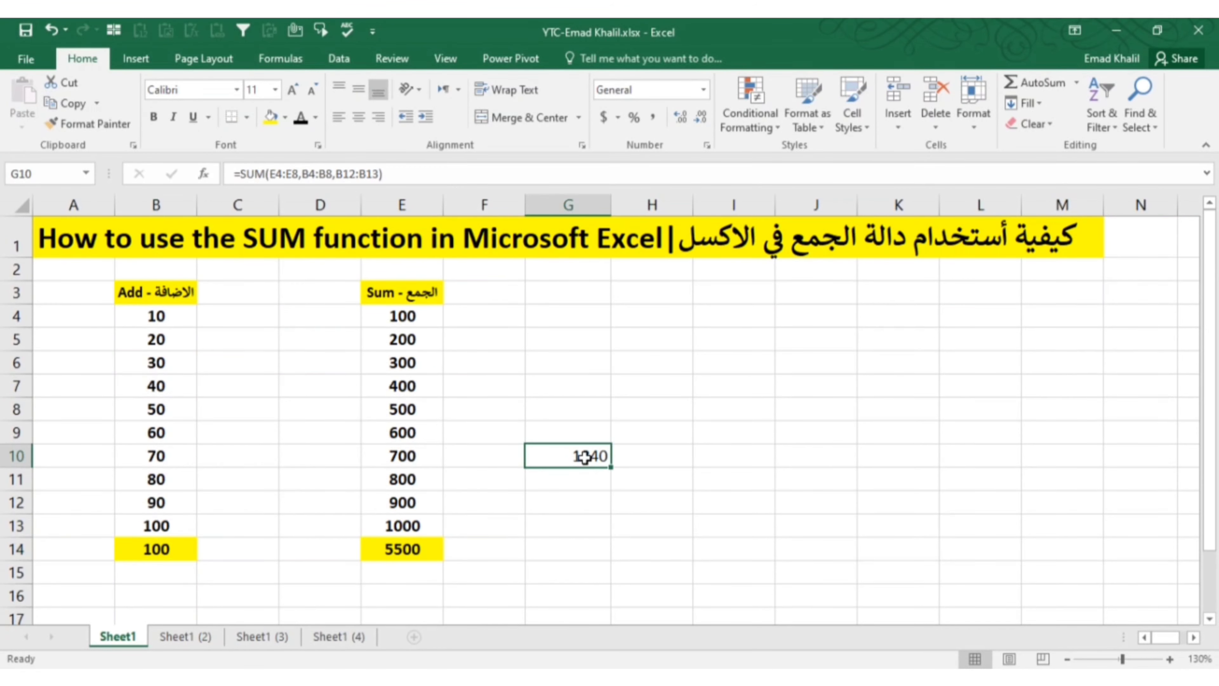
{"action": "double_click", "coordinate": [584, 457]}
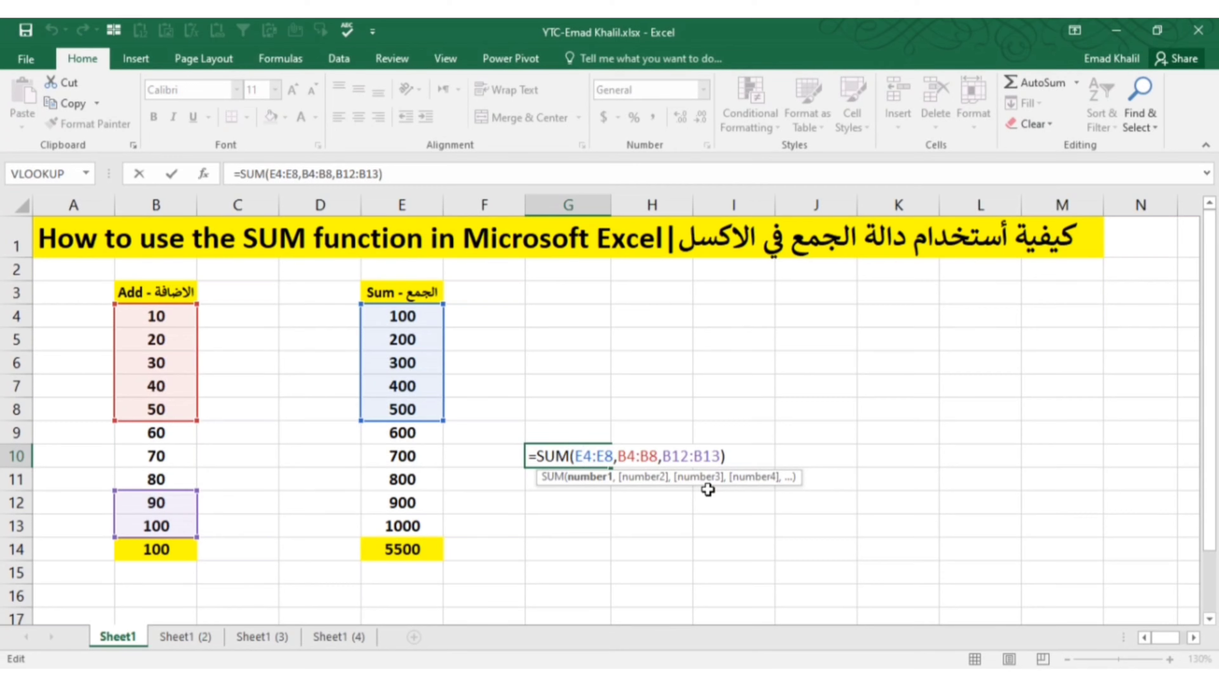
{"action": "key", "text": "Escape"}
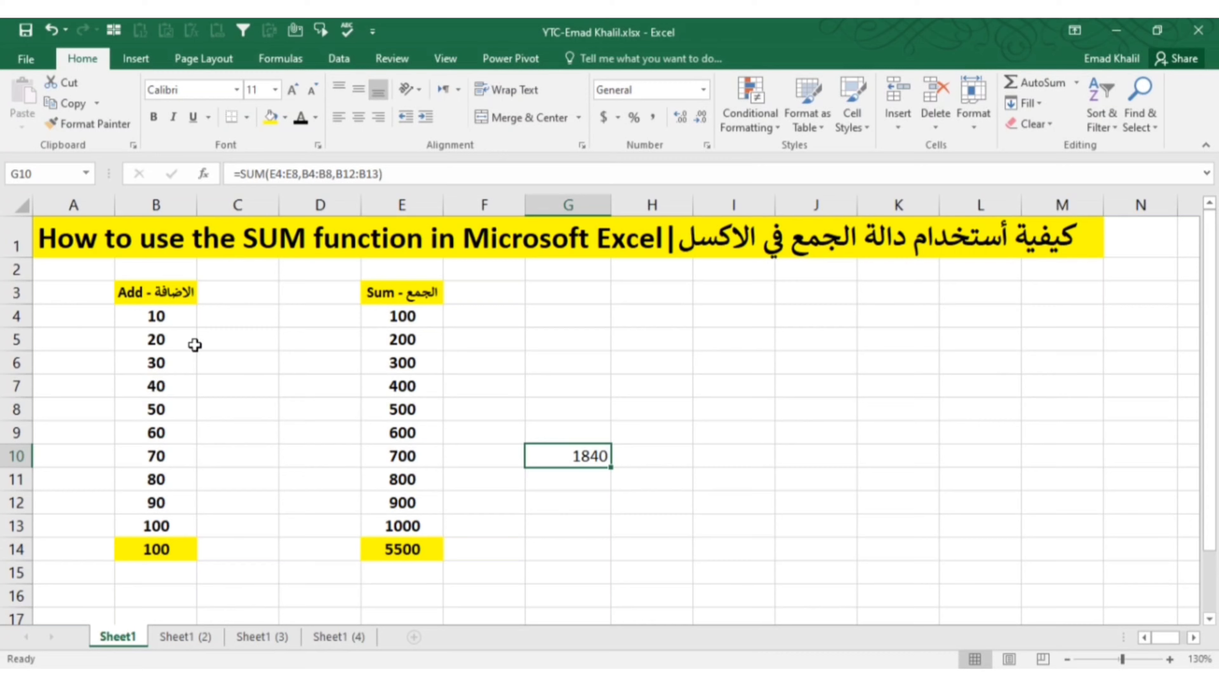
{"action": "left_click", "coordinate": [177, 295]}
{"action": "left_click", "coordinate": [166, 544]}
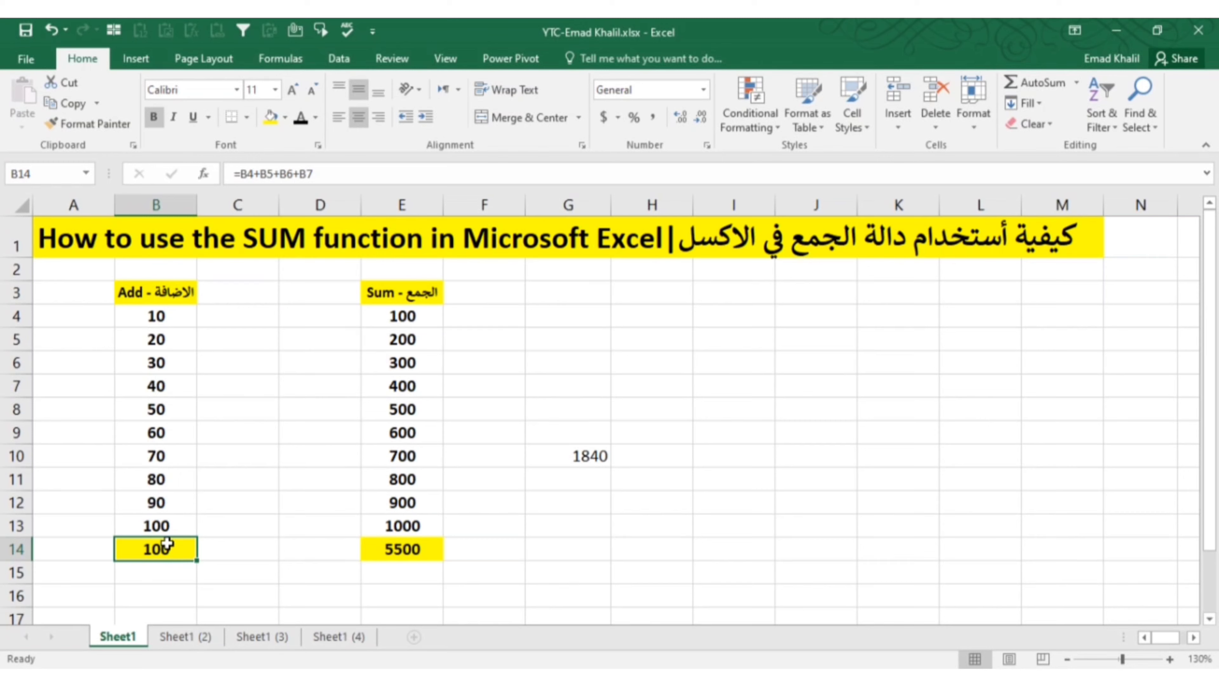
{"action": "left_click", "coordinate": [185, 636]}
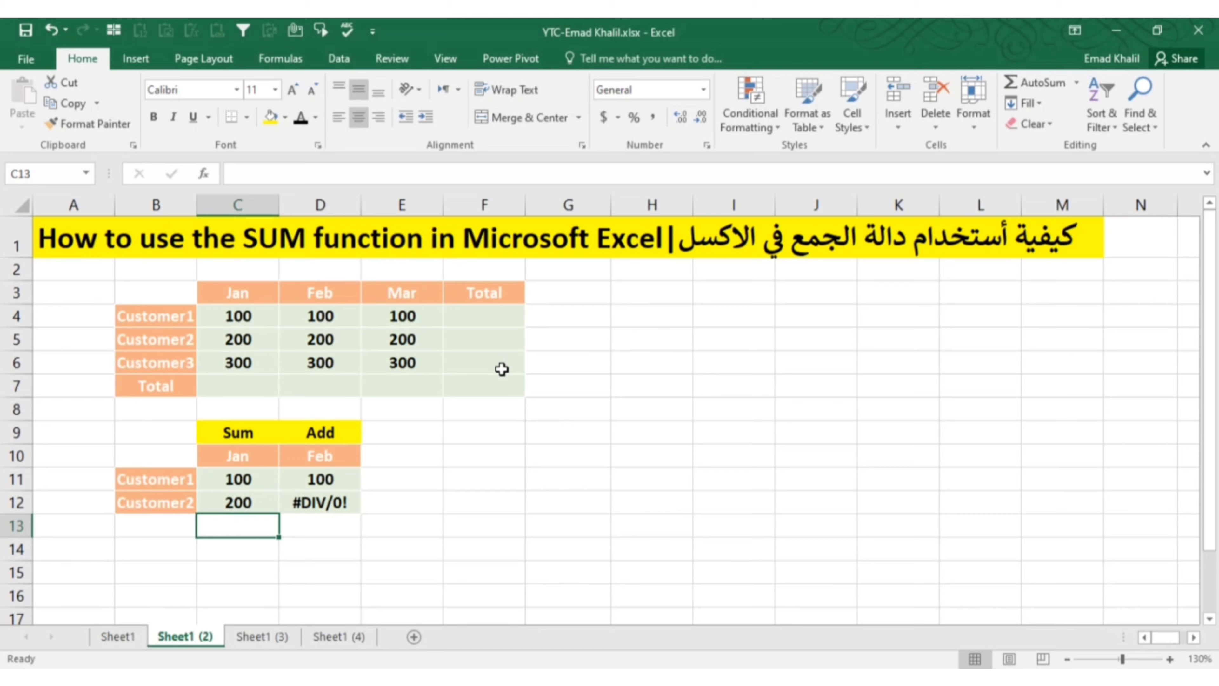
{"action": "left_click", "coordinate": [485, 315]}
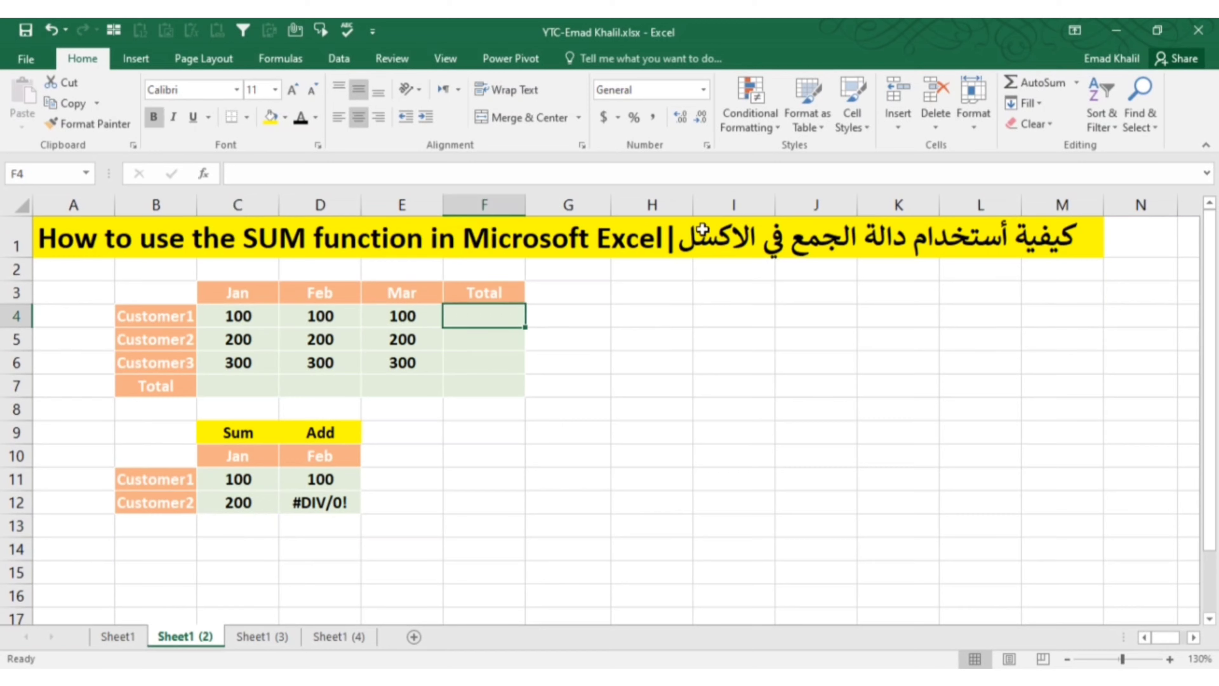
{"action": "type", "text": "=s"}
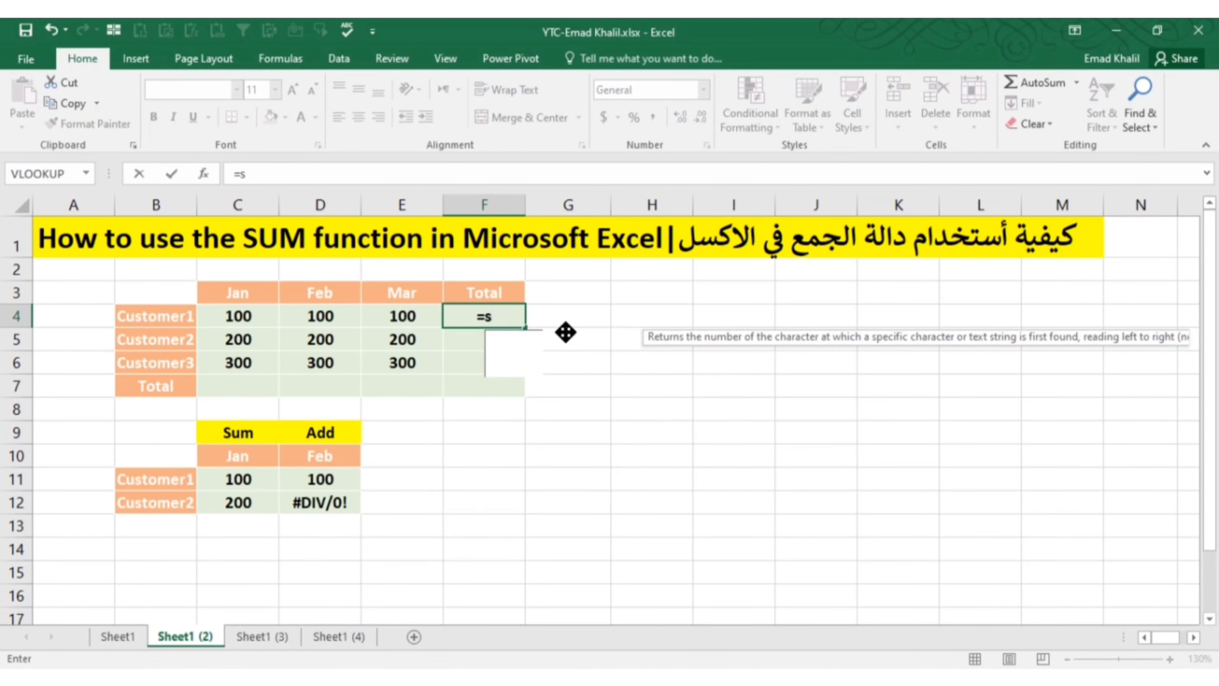
{"action": "type", "text": "um"}
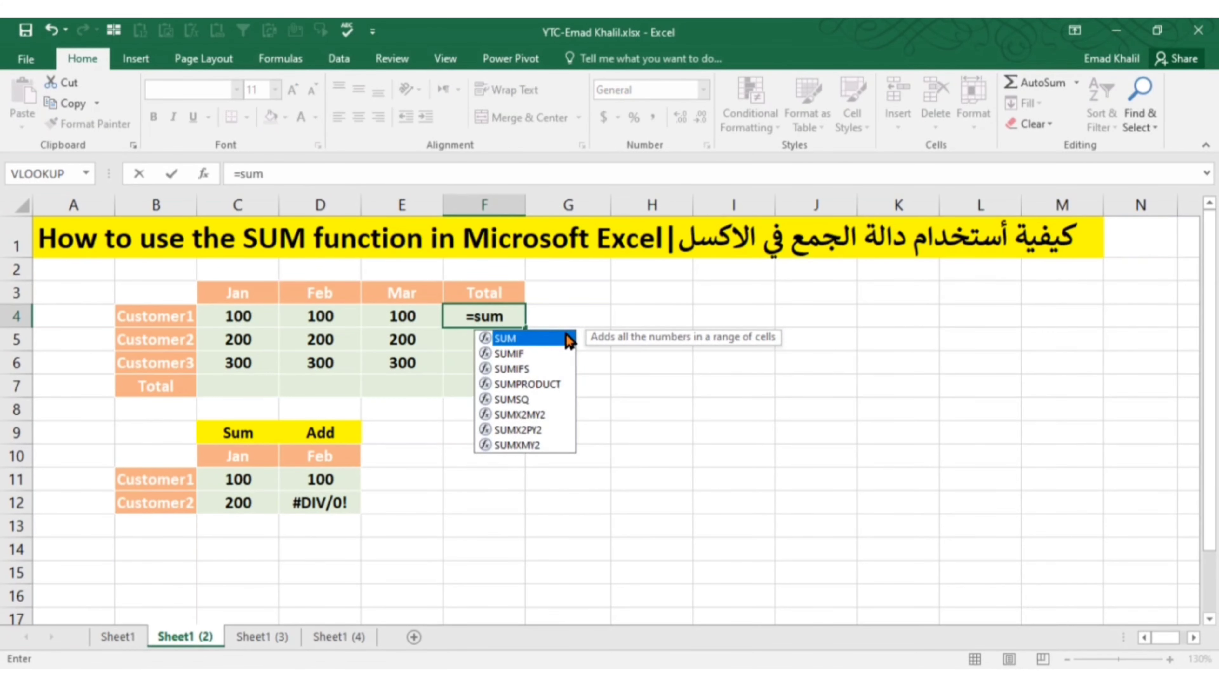
{"action": "type", "text": "("}
{"action": "left_click_drag", "start_coordinate": [239, 321], "coordinate": [422, 326]}
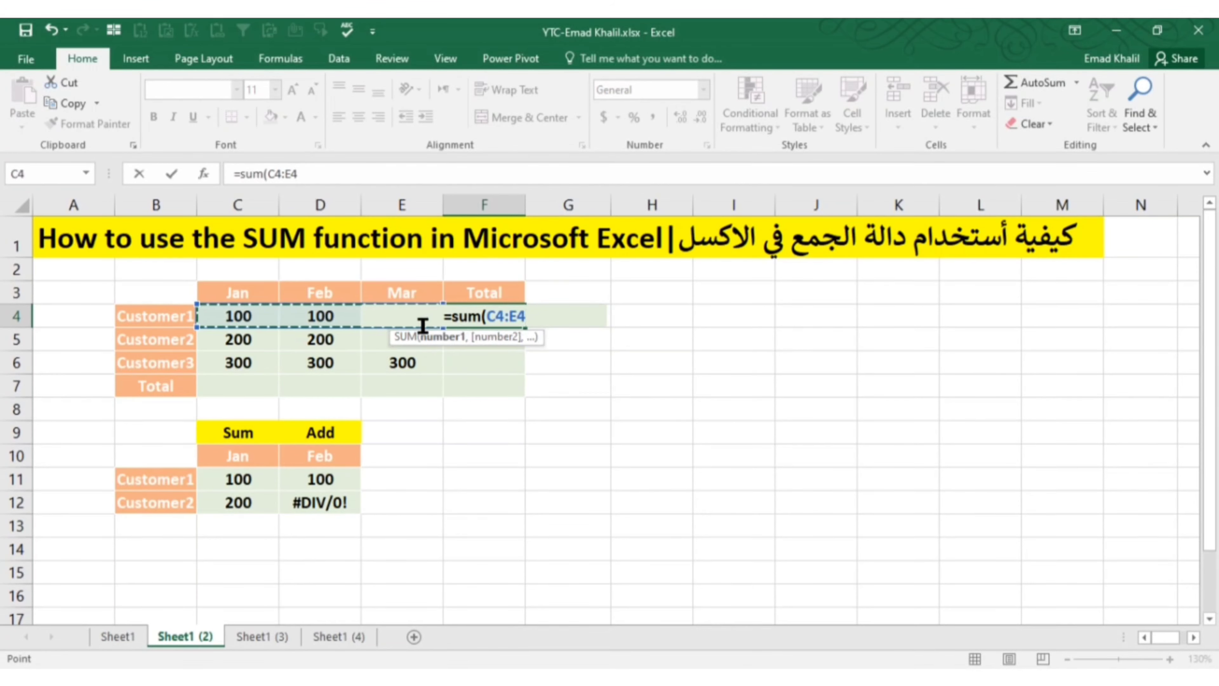
{"action": "type", "text": ")"}
{"action": "key", "text": "Up"}
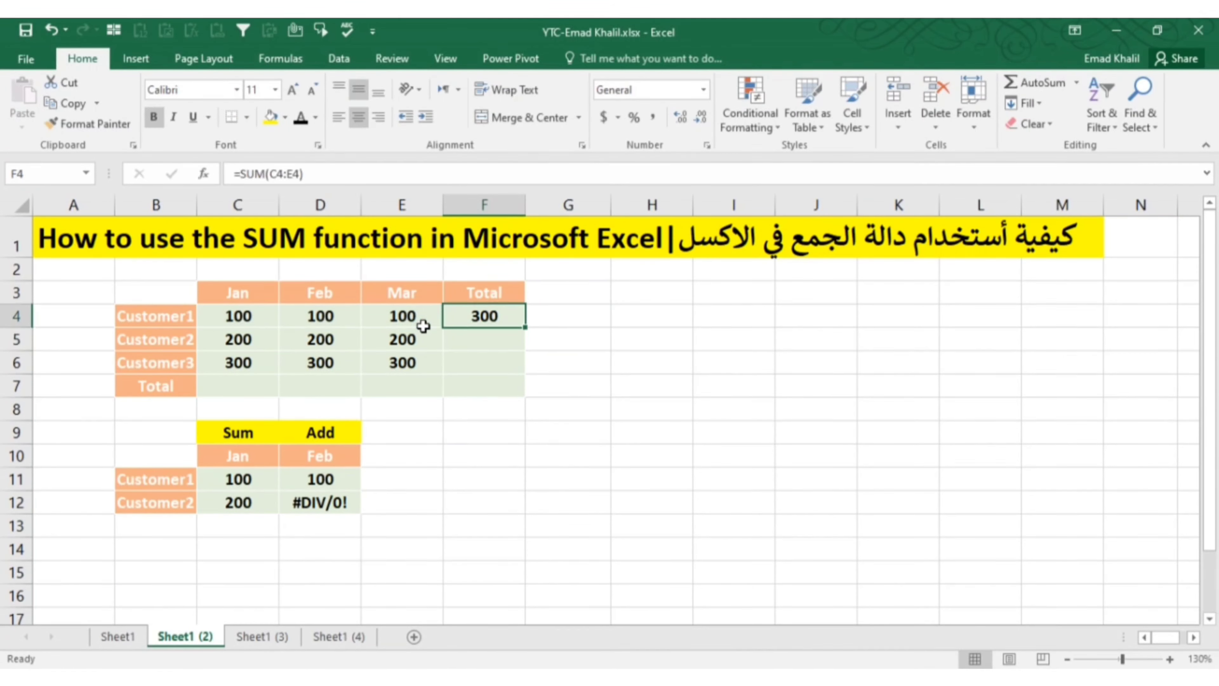
{"action": "key", "text": "Delete"}
{"action": "left_click_drag", "start_coordinate": [231, 314], "coordinate": [402, 361]}
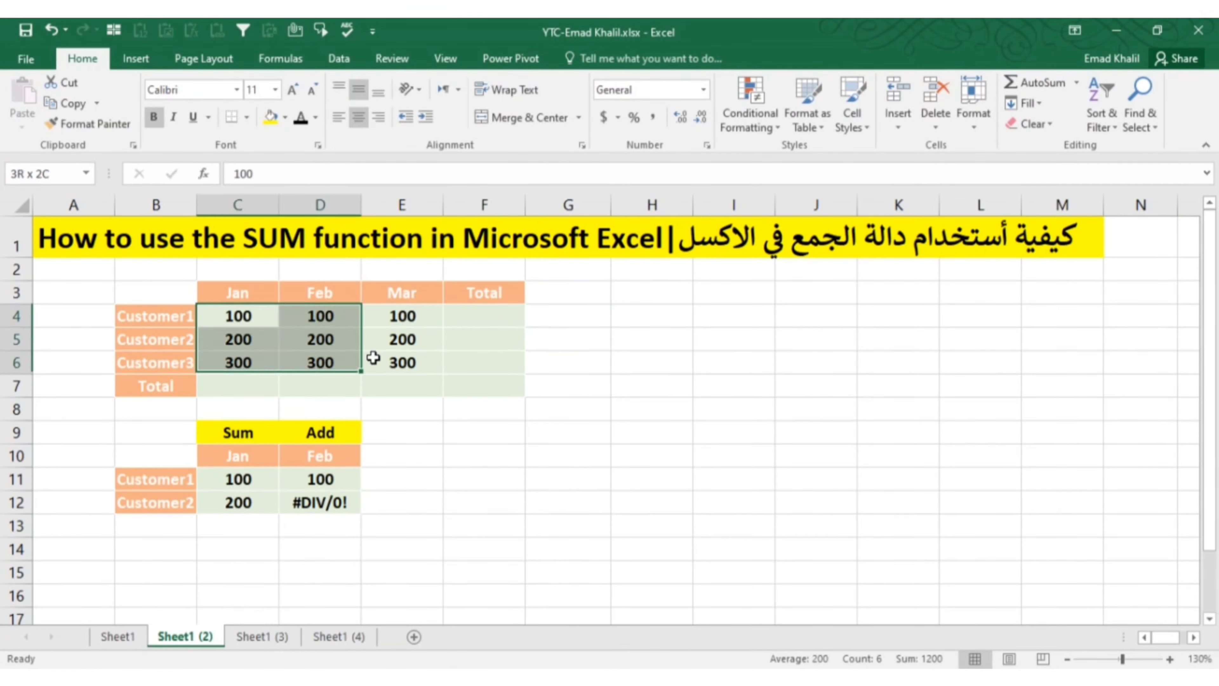
{"action": "left_click_drag", "start_coordinate": [230, 314], "coordinate": [475, 386]}
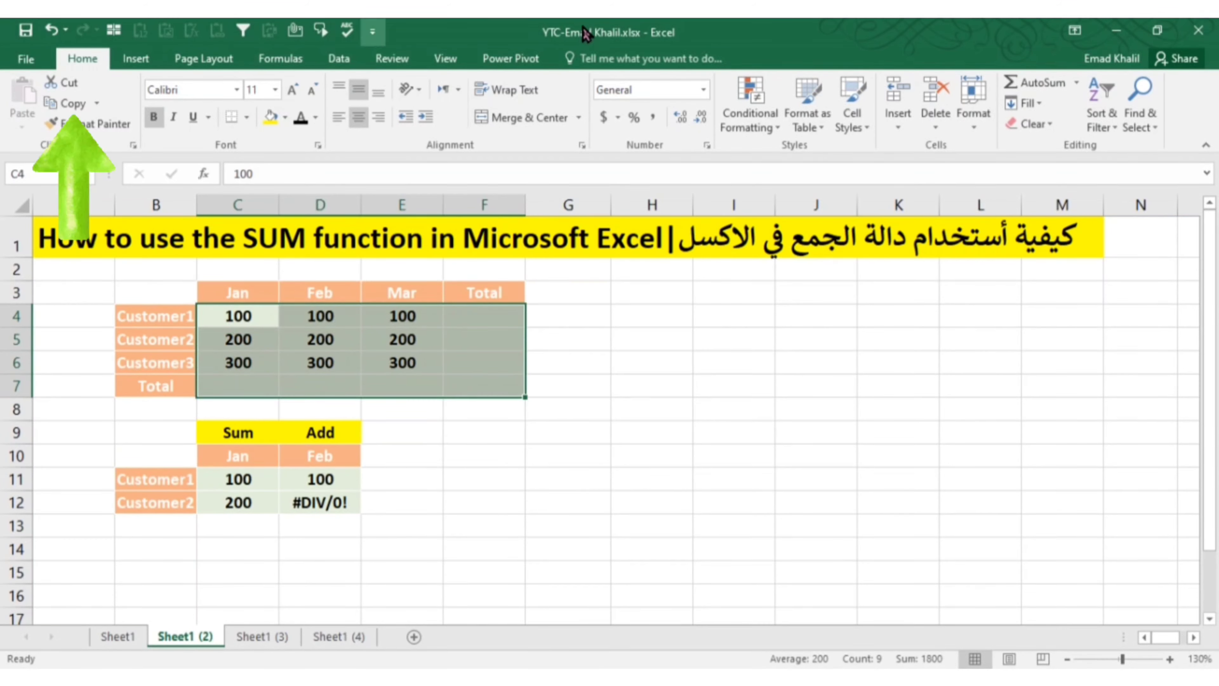
AutoSum the customer and month totals, then fill F4:F7 and C7:E7 yellow.
{"action": "left_click", "coordinate": [1076, 83]}
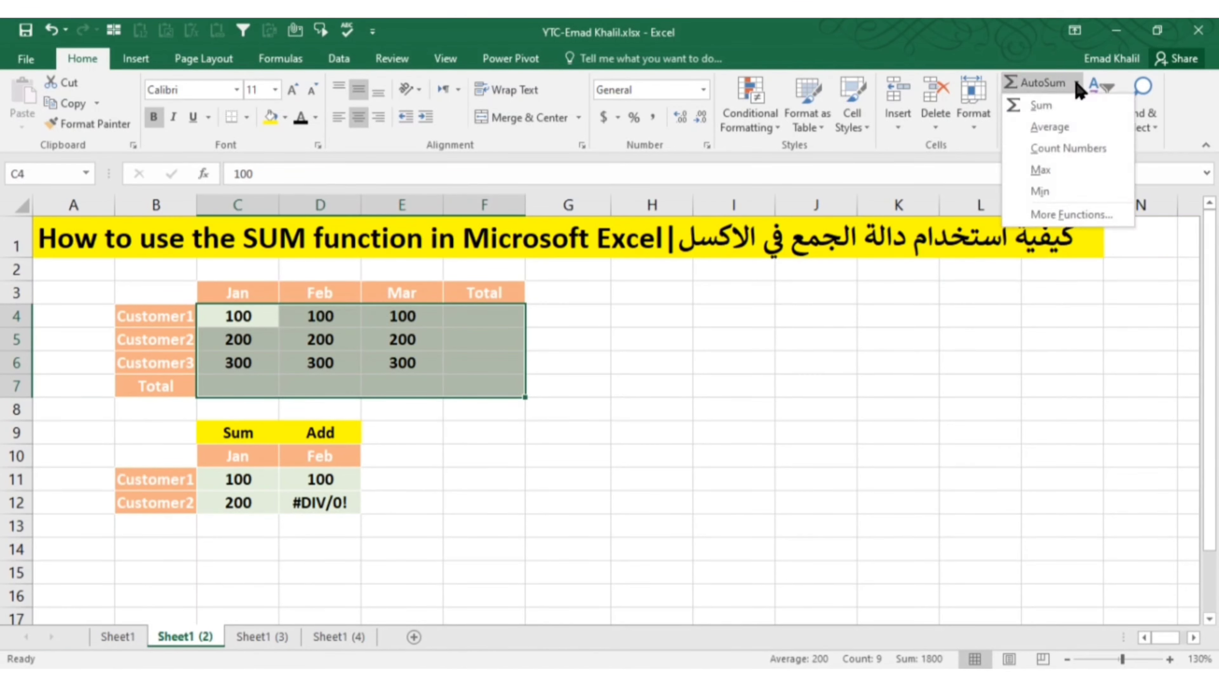
{"action": "left_click", "coordinate": [1043, 107]}
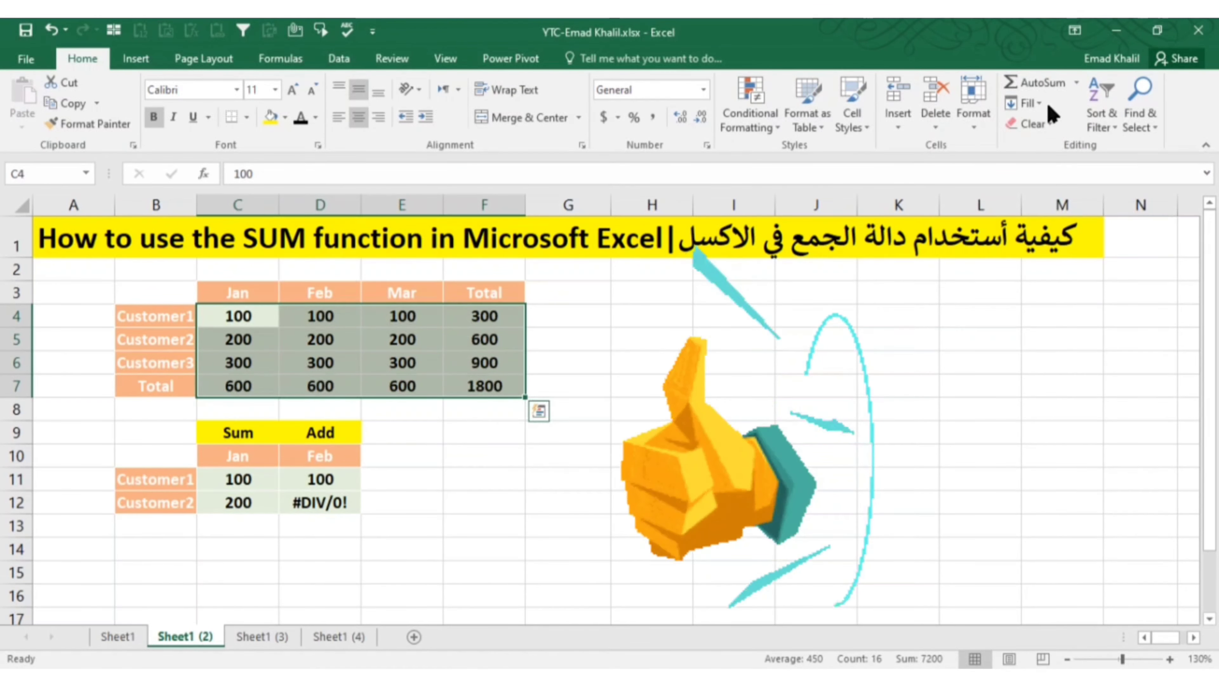
{"action": "left_click_drag", "start_coordinate": [484, 315], "coordinate": [484, 385]}
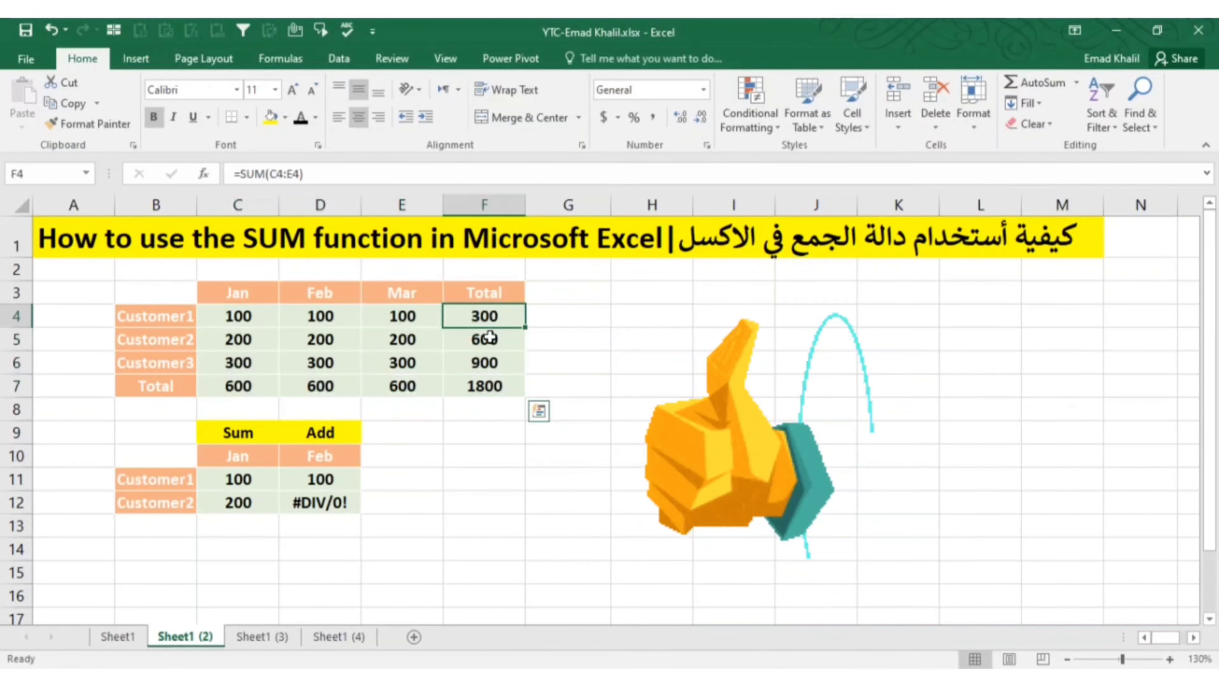
{"action": "left_click_drag", "start_coordinate": [250, 386], "coordinate": [402, 385], "text": "ctrl"}
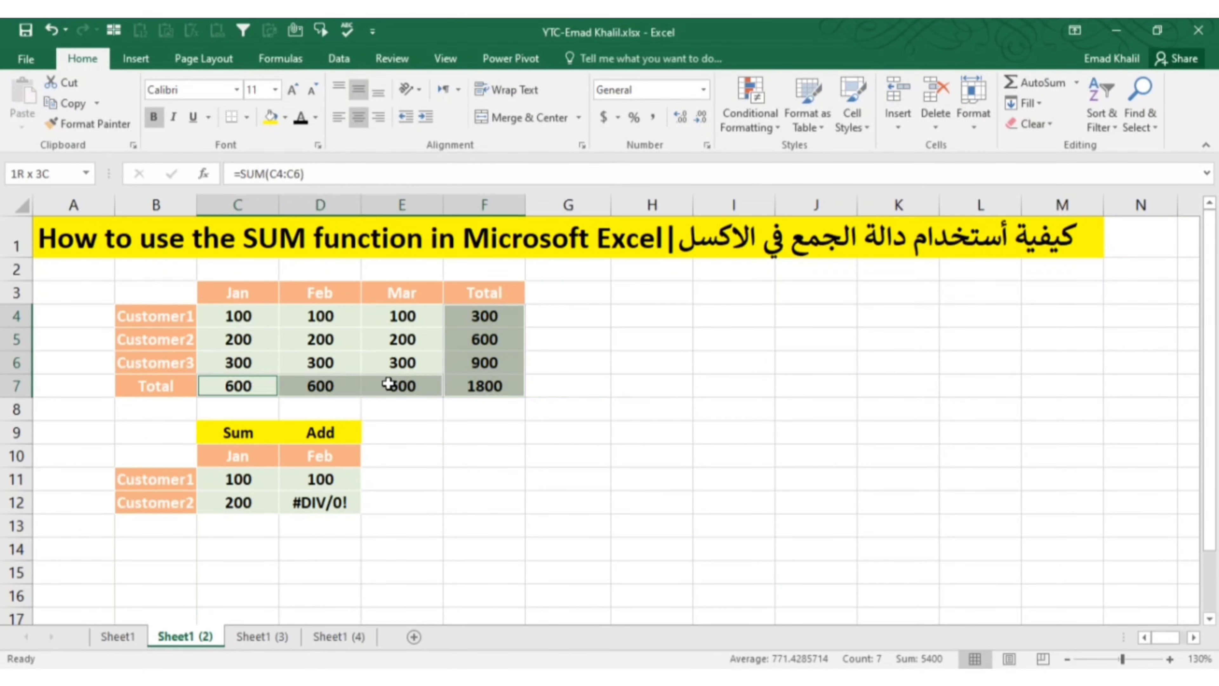
{"action": "left_click", "coordinate": [271, 120]}
{"action": "left_click", "coordinate": [546, 480]}
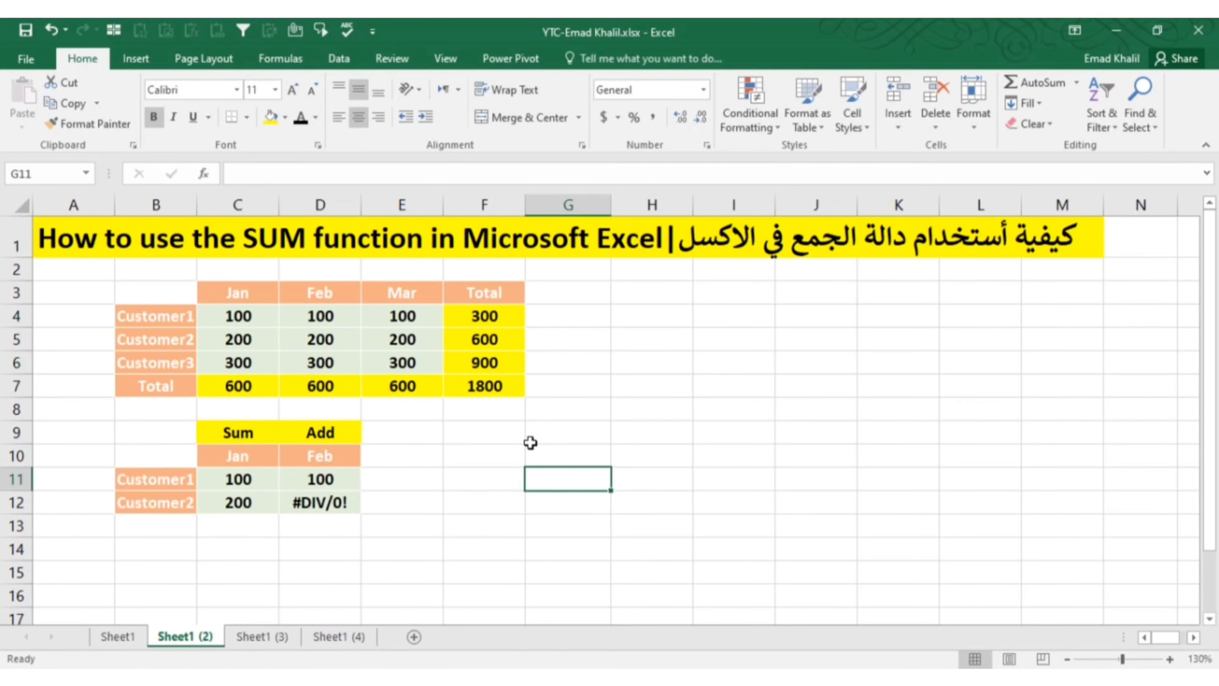
Review each customer and Jan–Mar total formula, ending at the 1800 grand total.
{"action": "left_click", "coordinate": [492, 318]}
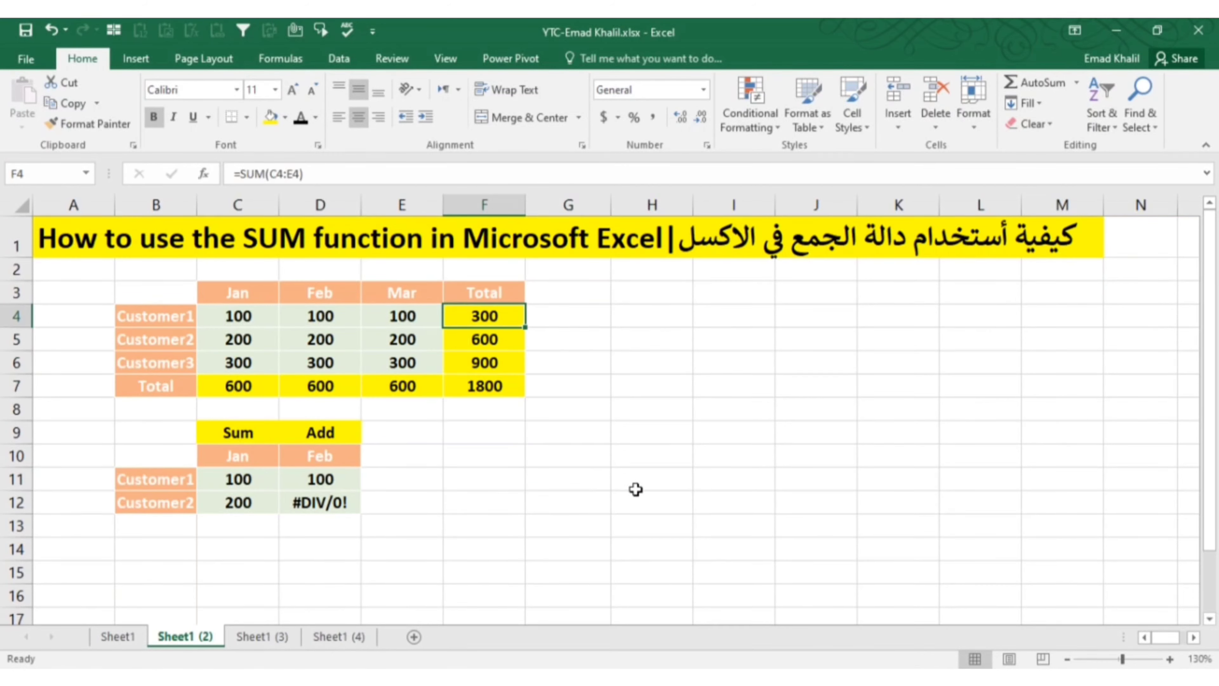
{"action": "key", "text": "Down"}
{"action": "key", "text": "Down"}
{"action": "key", "text": "Down"}
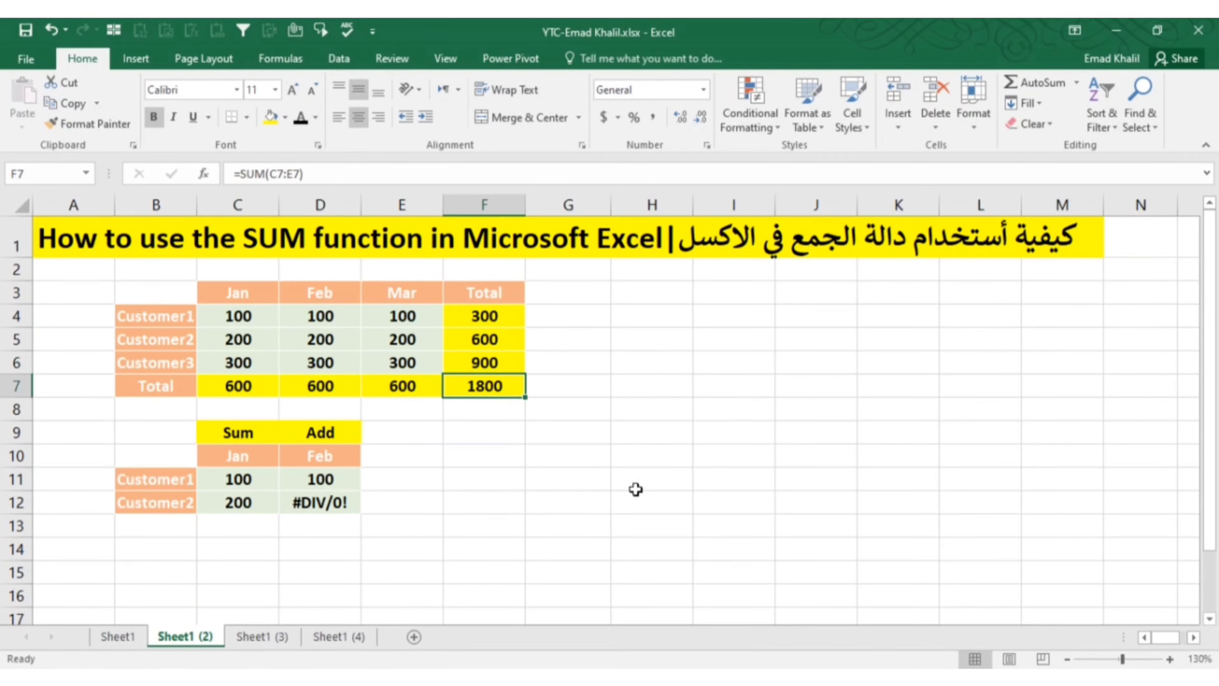
{"action": "key", "text": "Left"}
{"action": "key", "text": "Left"}
{"action": "key", "text": "Left"}
{"action": "key", "text": "F2"}
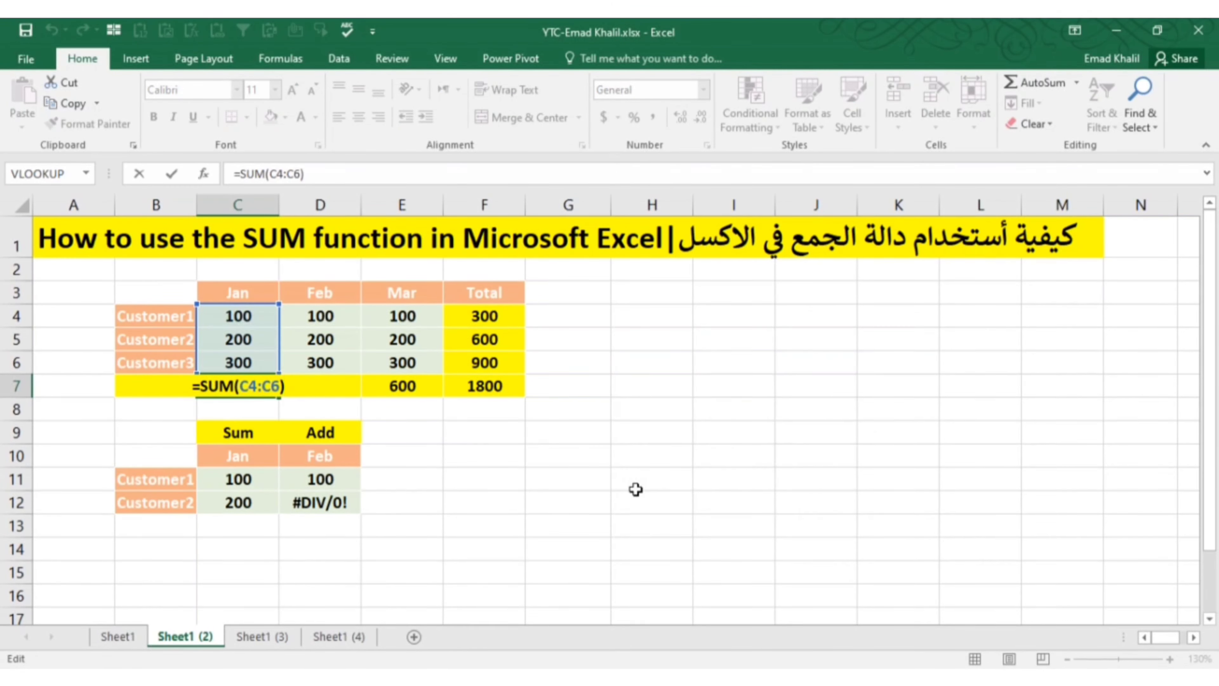
{"action": "key", "text": "Escape"}
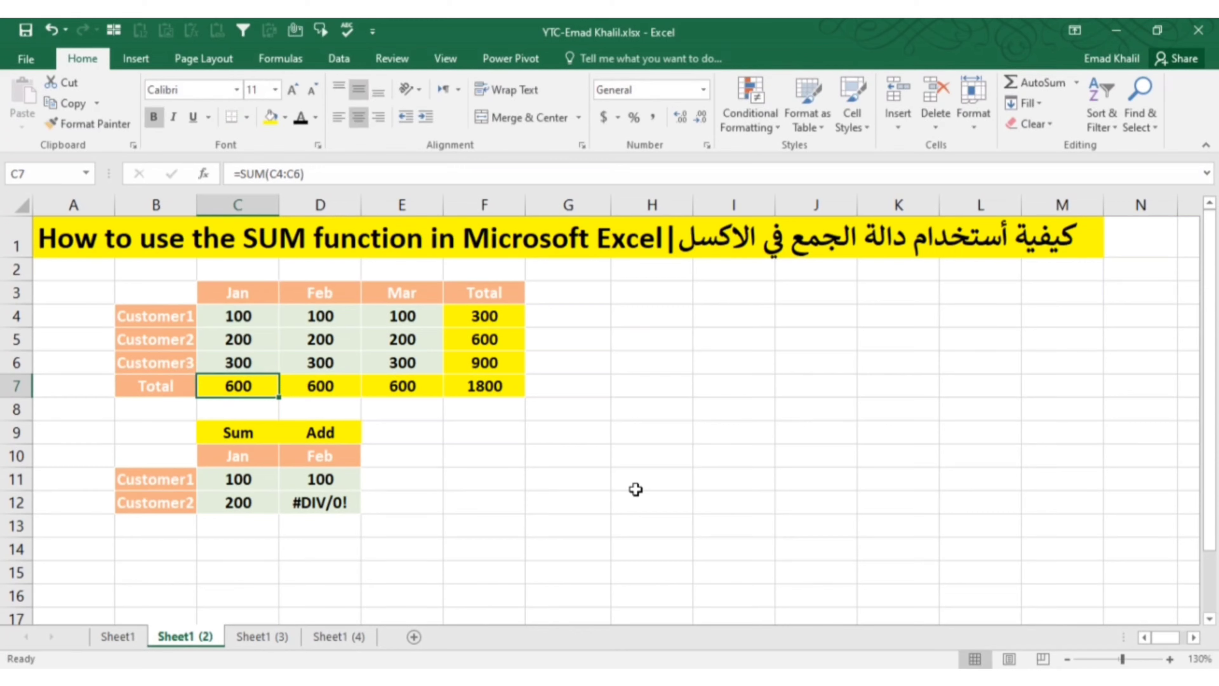
{"action": "key", "text": "Right"}
{"action": "key", "text": "F2"}
{"action": "key", "text": "Escape"}
{"action": "key", "text": "Right"}
{"action": "key", "text": "F2"}
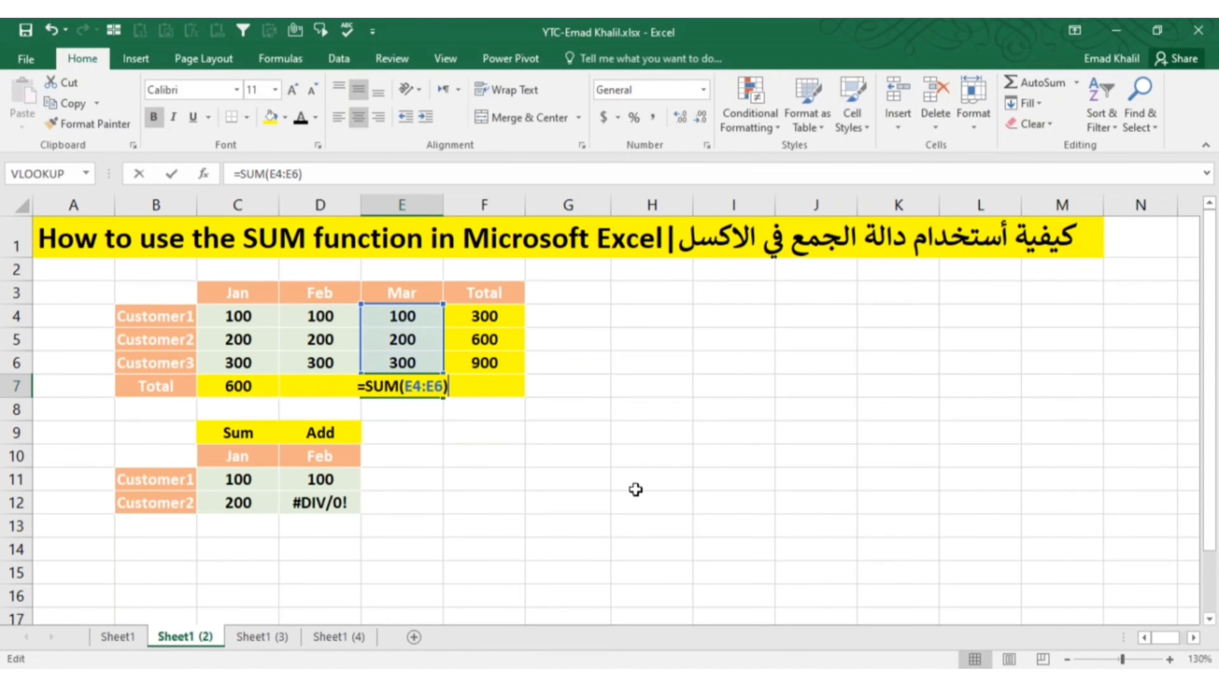
{"action": "key", "text": "Escape"}
{"action": "key", "text": "Right"}
{"action": "key", "text": "Up"}
{"action": "key", "text": "Up"}
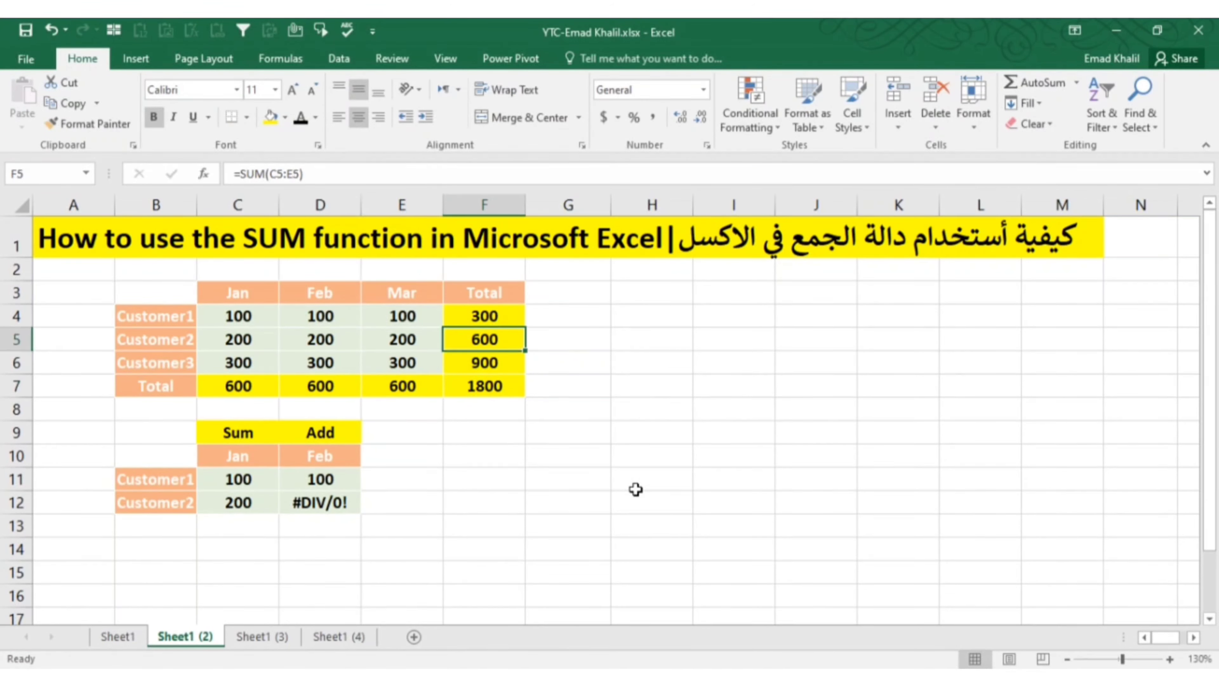
{"action": "key", "text": "Up"}
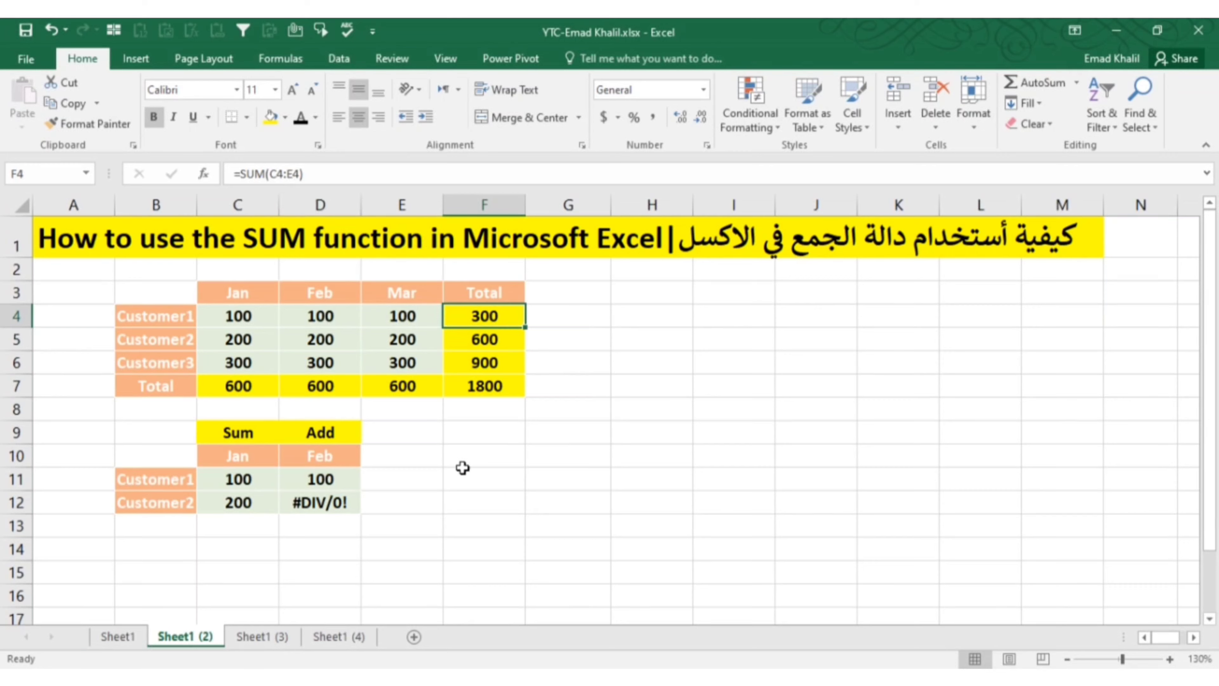
Select the monthly values, then the whole table with totals, then clear the selection.
{"action": "left_click_drag", "start_coordinate": [231, 315], "coordinate": [402, 363]}
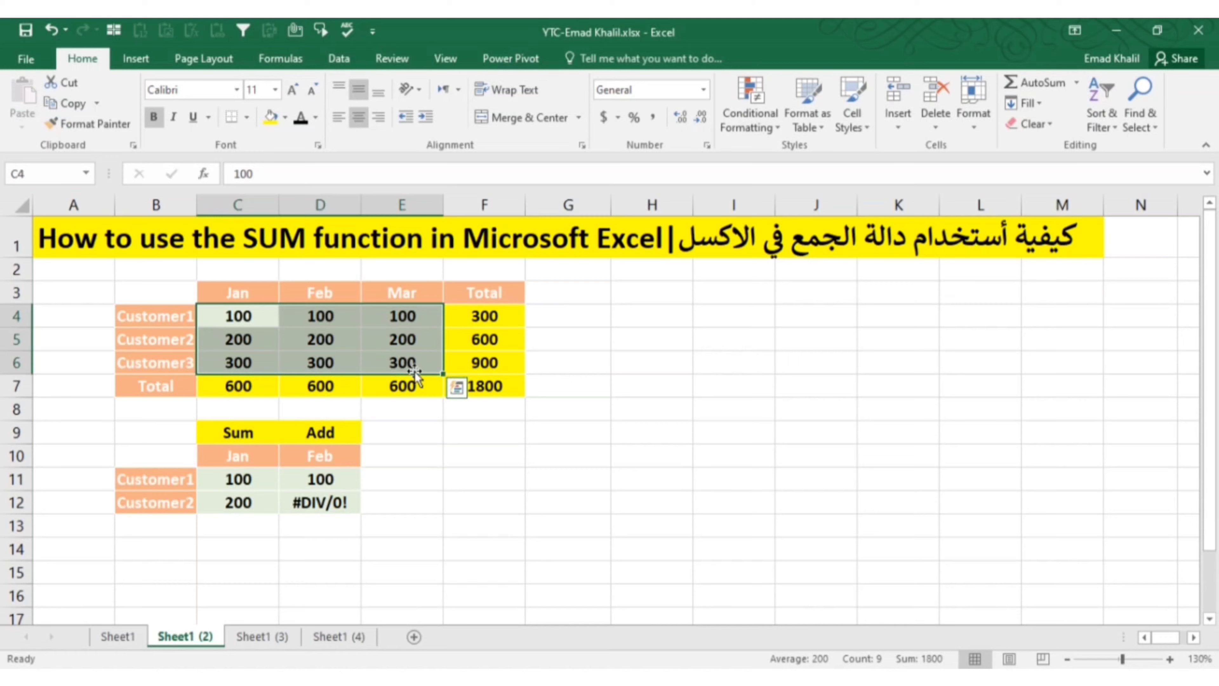
{"action": "left_click_drag", "start_coordinate": [232, 316], "coordinate": [481, 386]}
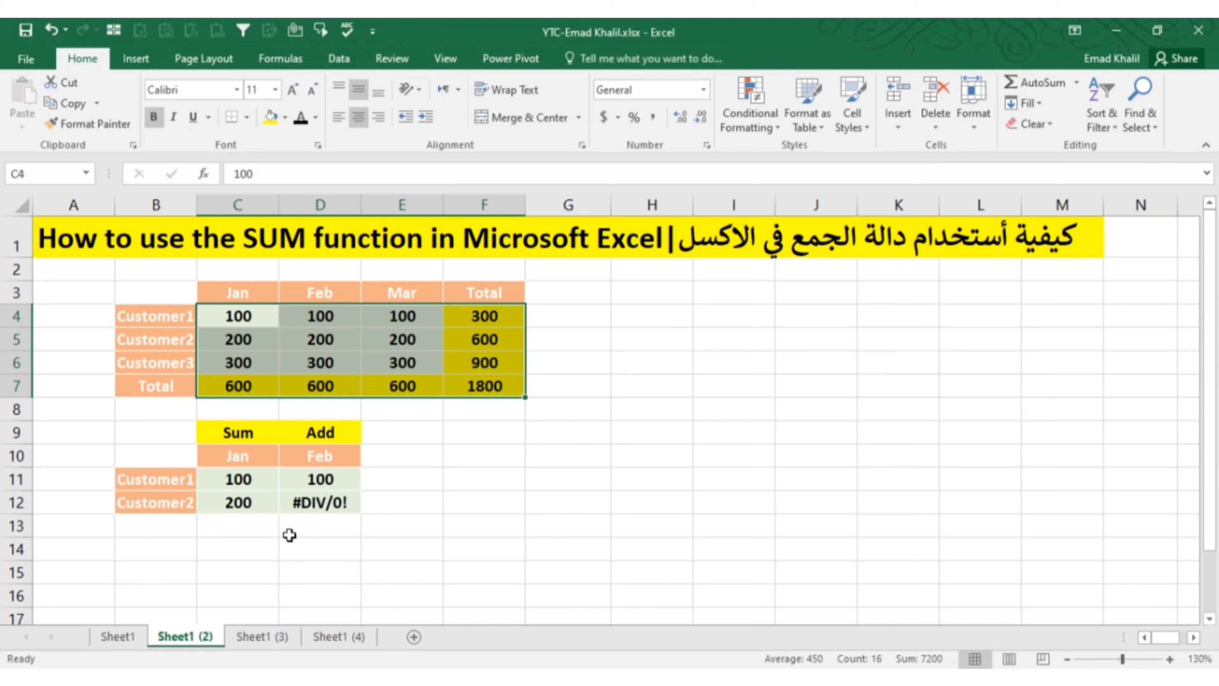
{"action": "left_click", "coordinate": [233, 526]}
Enter =+D11+D12 in D13, which returns #VALUE! because D12 holds text.
{"action": "key", "text": "Right"}
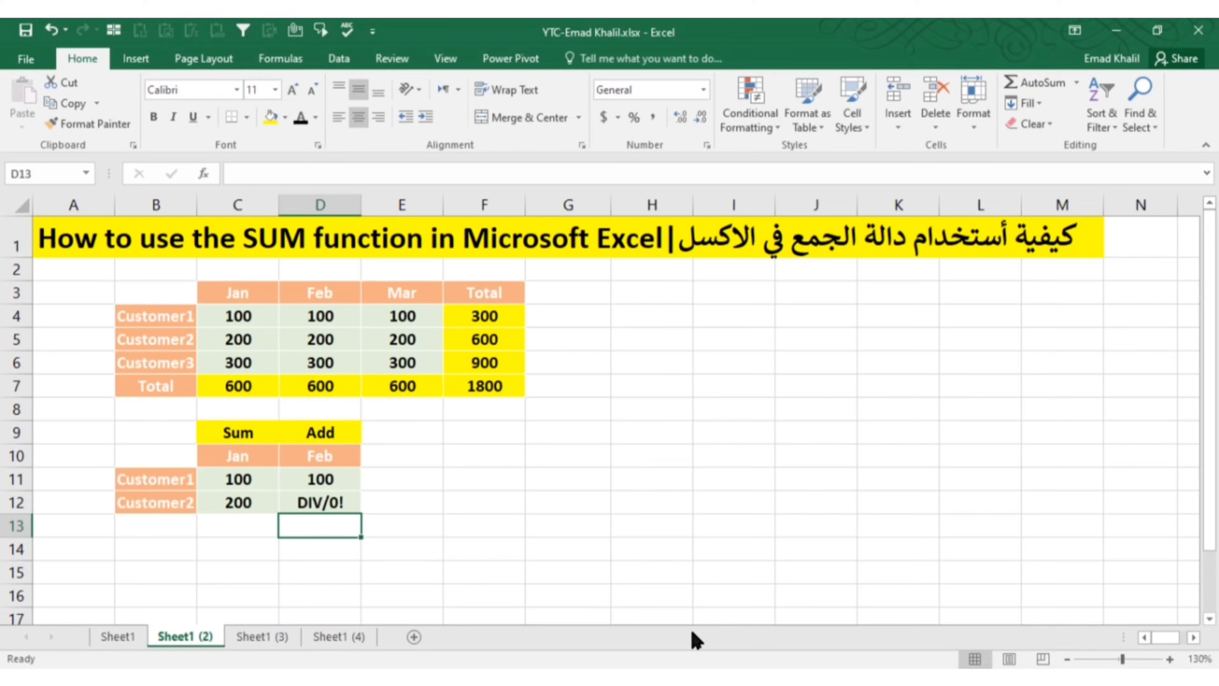
{"action": "type", "text": "+"}
{"action": "key", "text": "Up"}
{"action": "key", "text": "Up"}
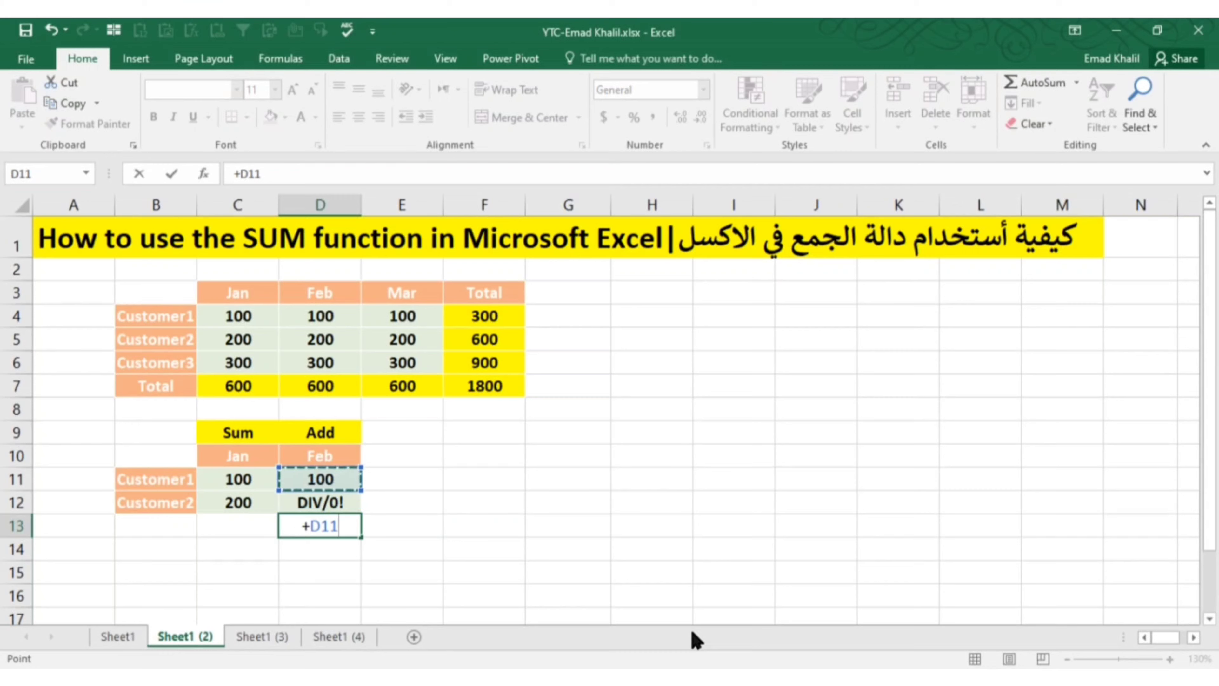
{"action": "type", "text": "+"}
{"action": "key", "text": "Up"}
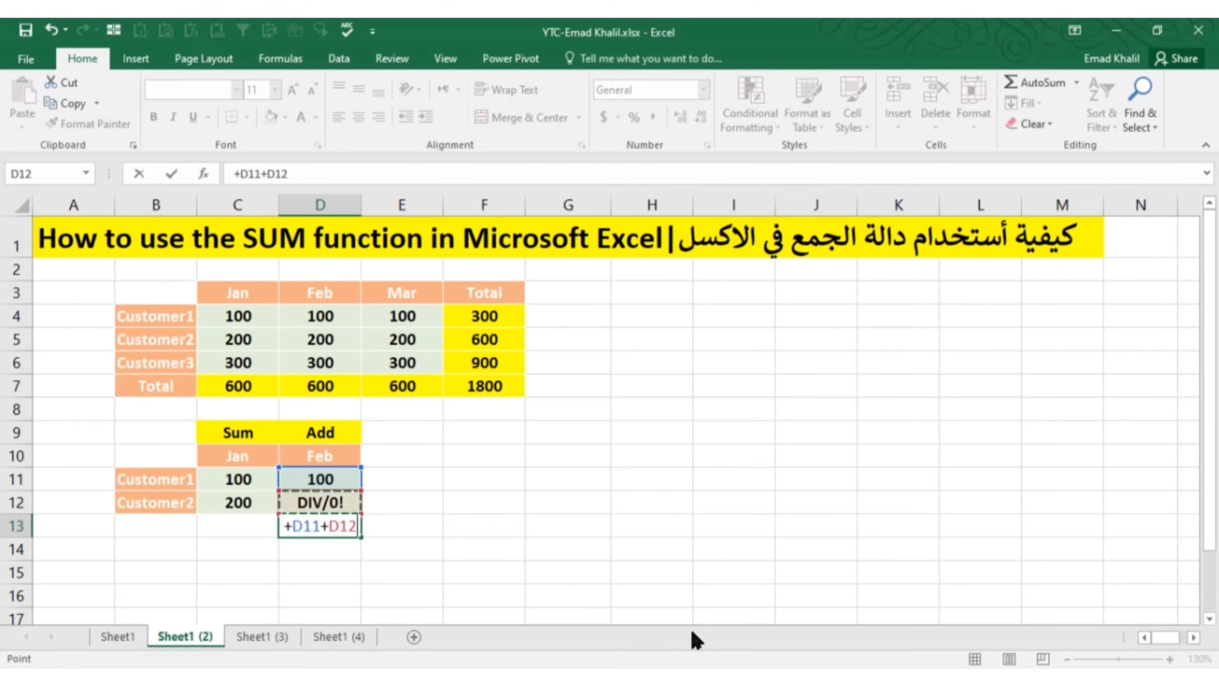
{"action": "key", "text": "Return"}
{"action": "key", "text": "Up"}
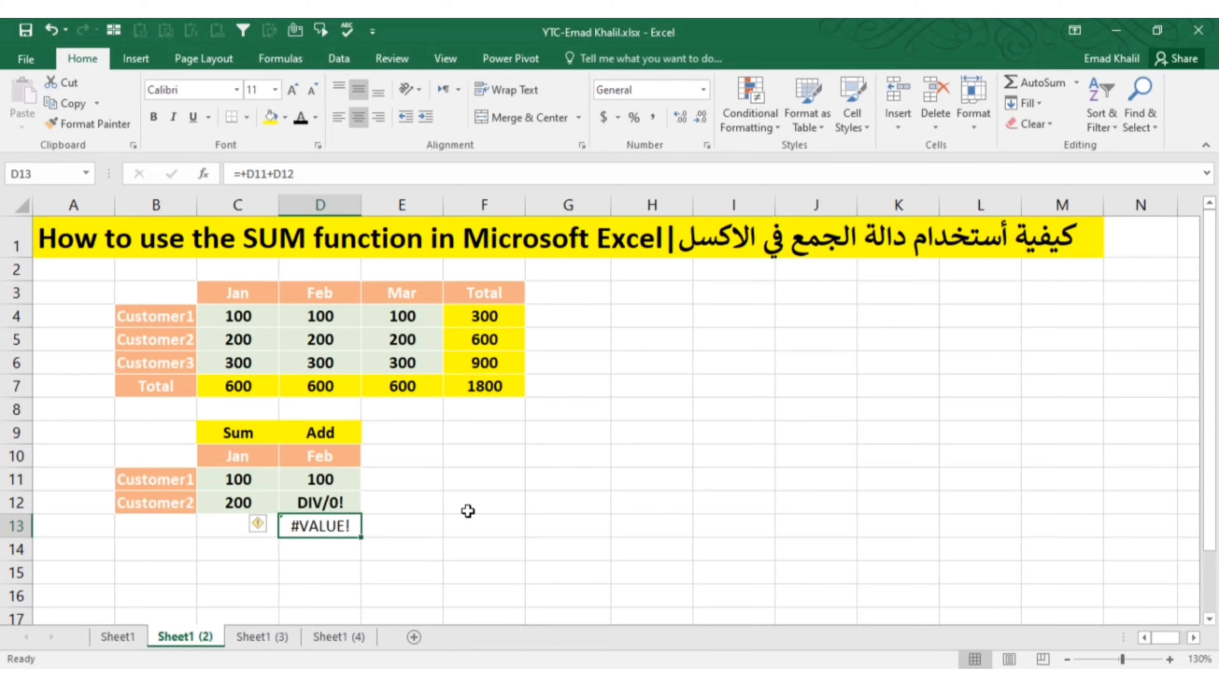
{"action": "left_click", "coordinate": [336, 500]}
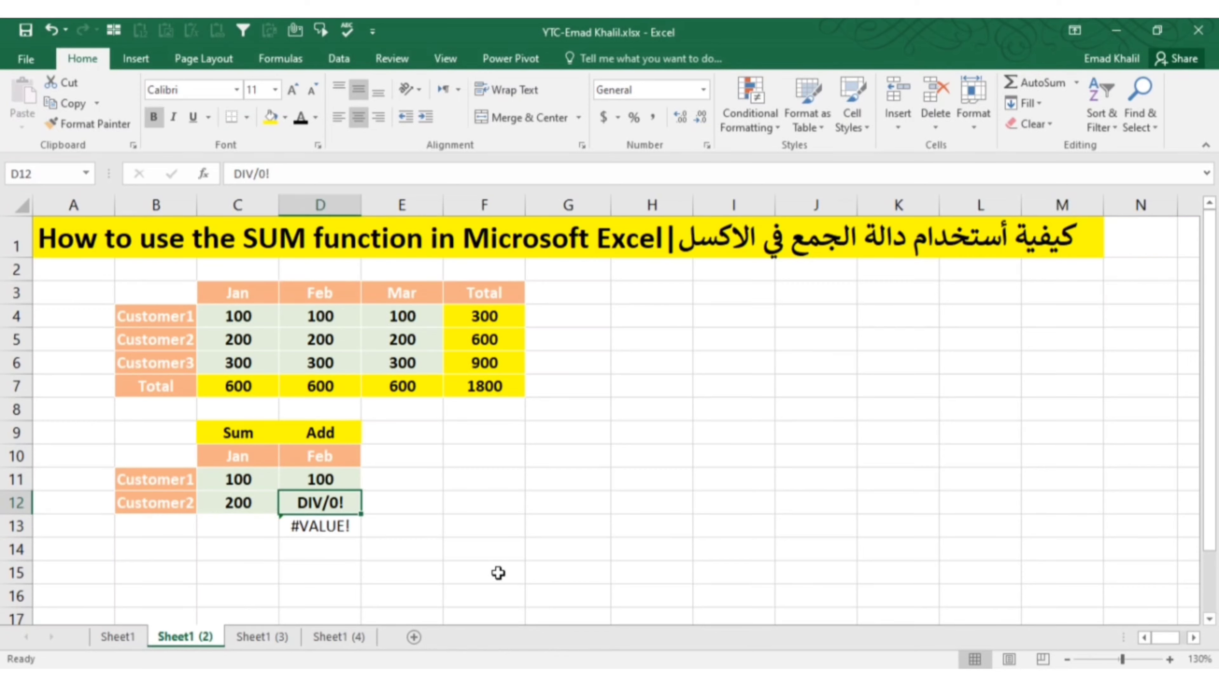
{"action": "key", "text": "Down"}
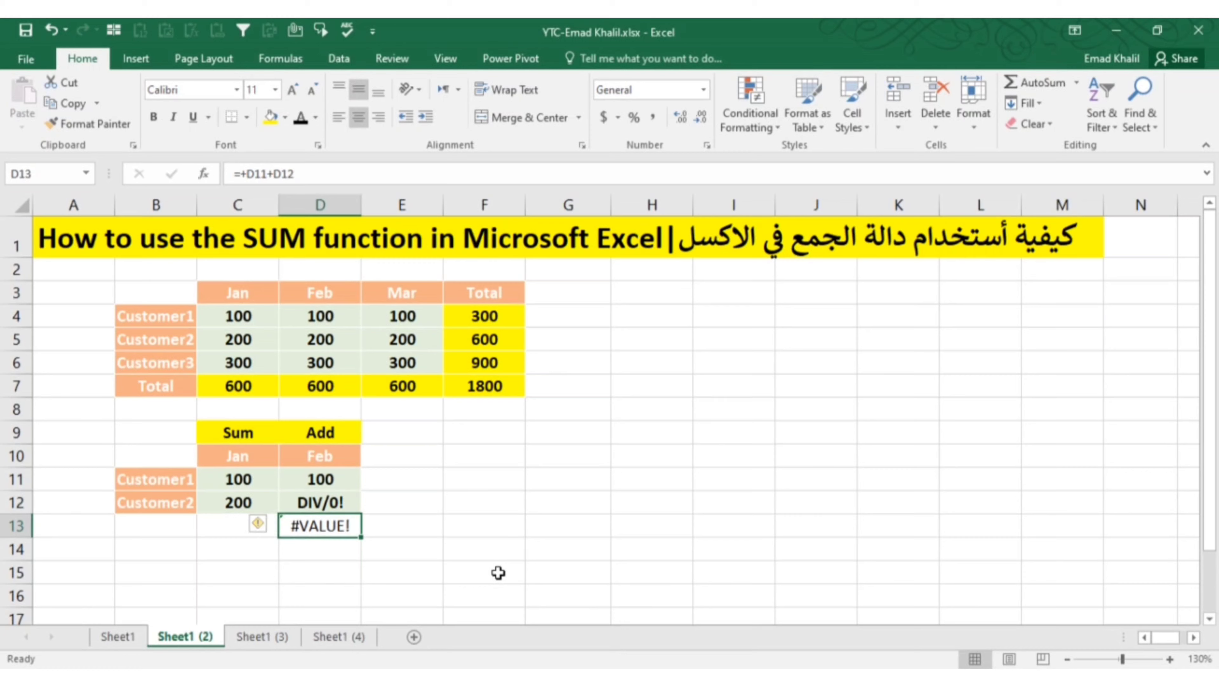
Replace it with =SUM(D11:D12), showing 100, then move to sheet Sheet1 (3).
{"action": "type", "text": "=sum("}
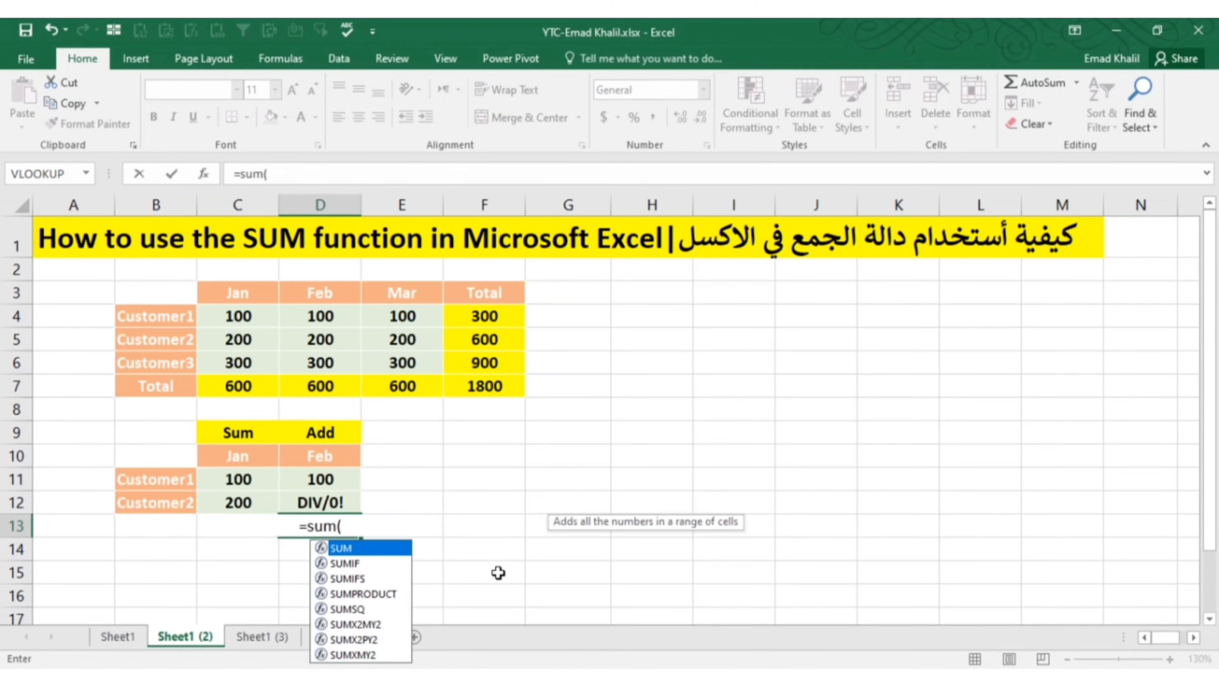
{"action": "left_click_drag", "start_coordinate": [335, 480], "coordinate": [336, 502]}
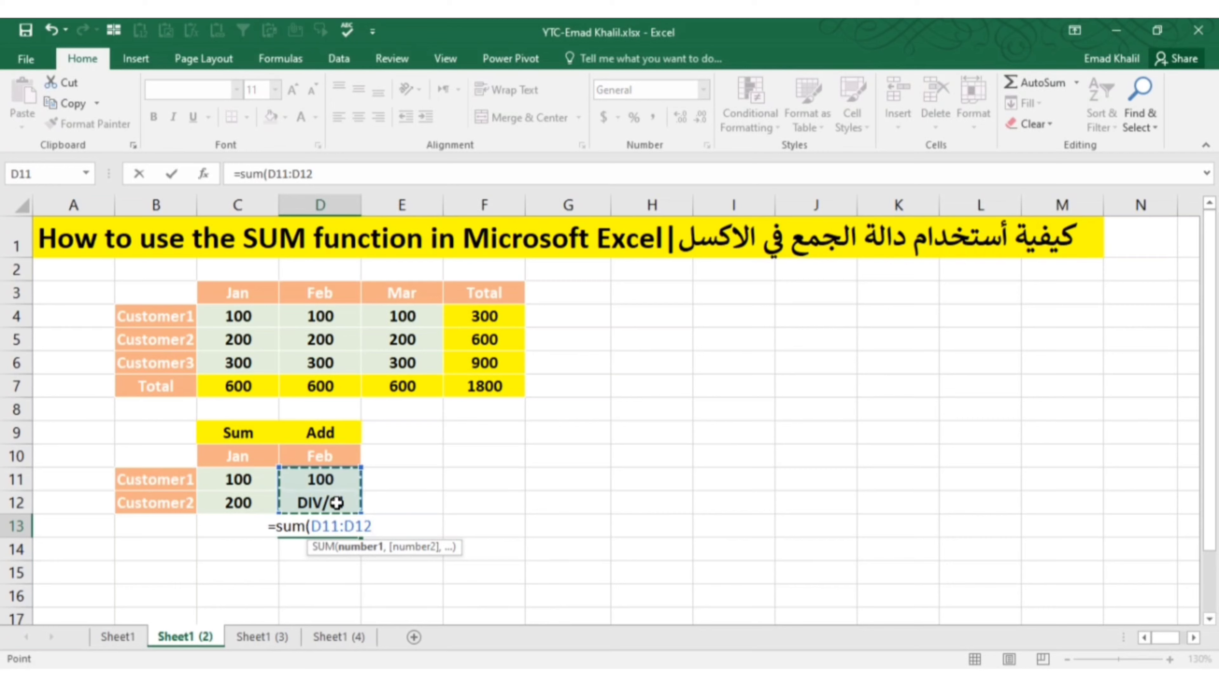
{"action": "type", "text": ")"}
{"action": "key", "text": "Return"}
{"action": "key", "text": "Up"}
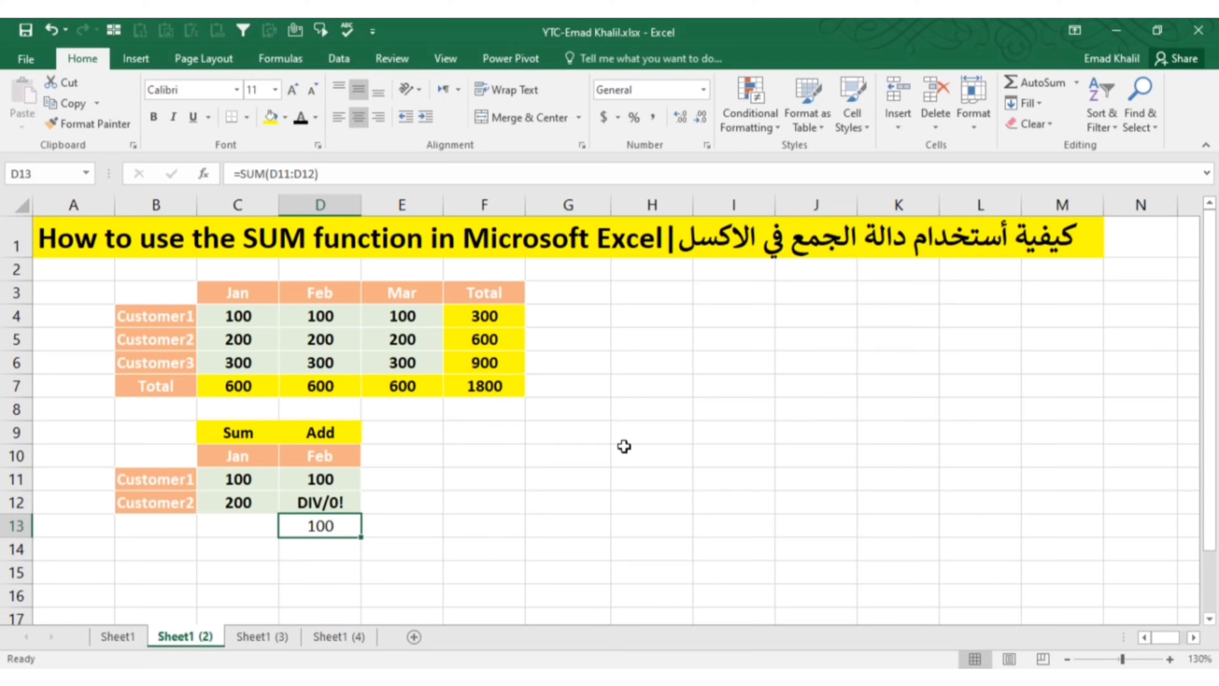
{"action": "key", "text": "ctrl+Page_Down"}
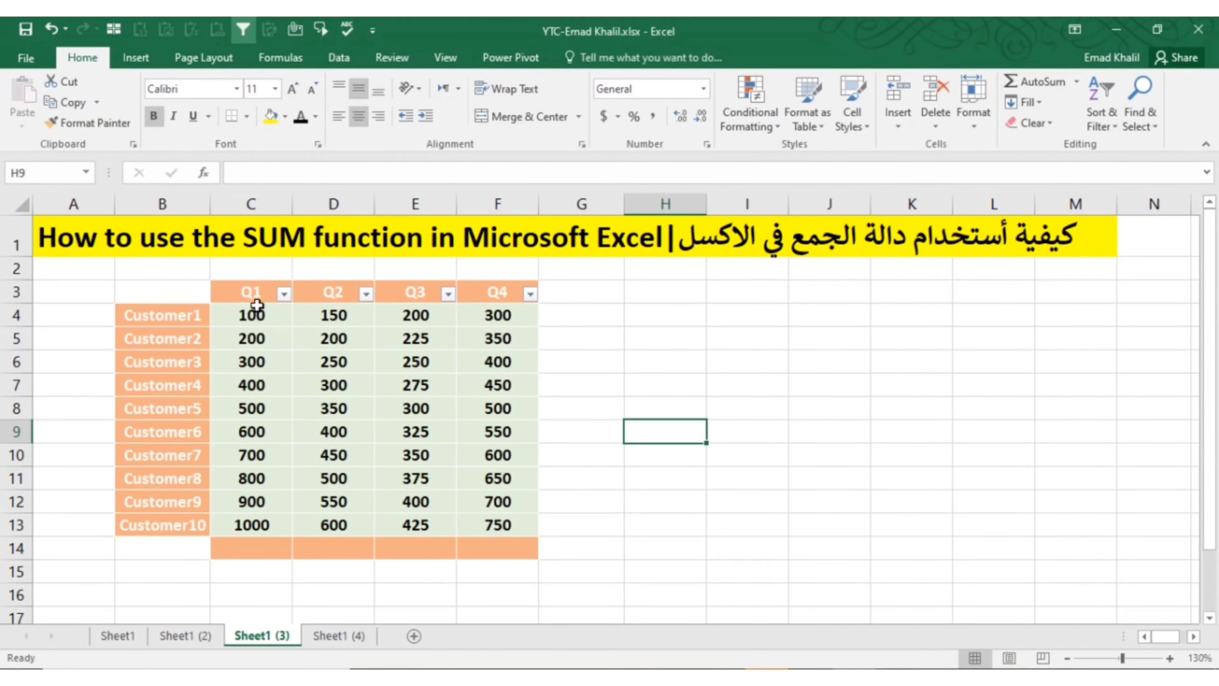
AutoSum the Q1–Q4 columns into row 14 (5500, 3750, 3125, 5250).
{"action": "left_click_drag", "start_coordinate": [250, 315], "coordinate": [495, 552]}
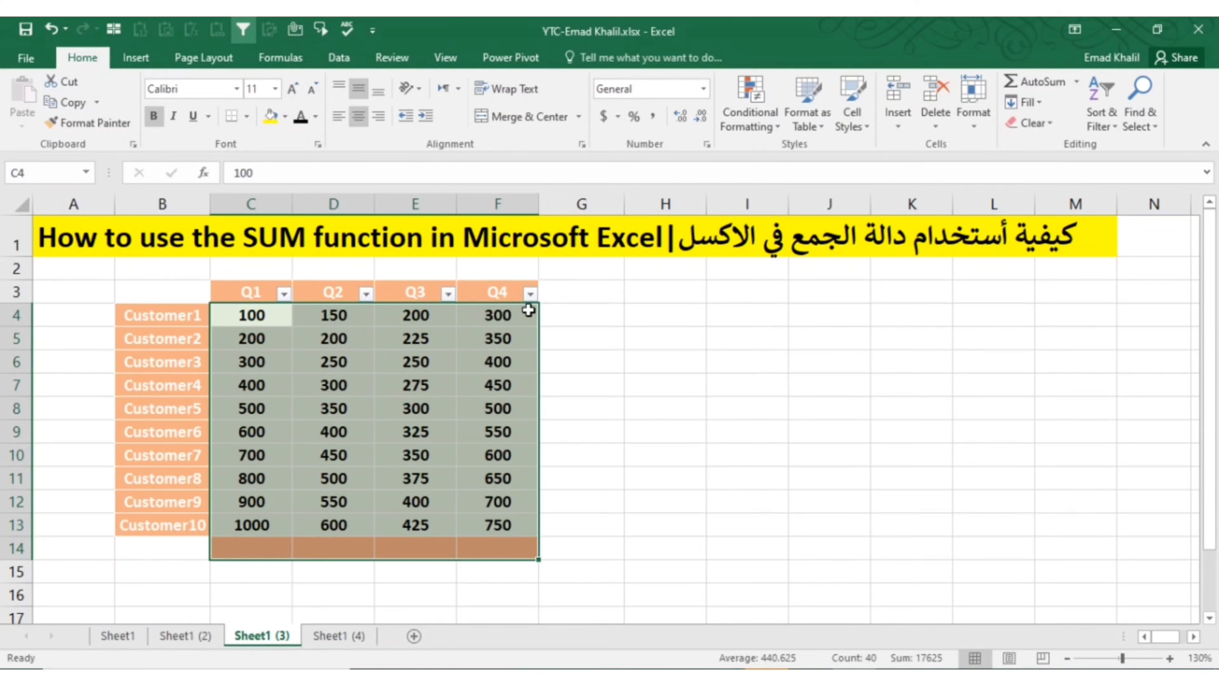
{"action": "left_click", "coordinate": [1031, 86]}
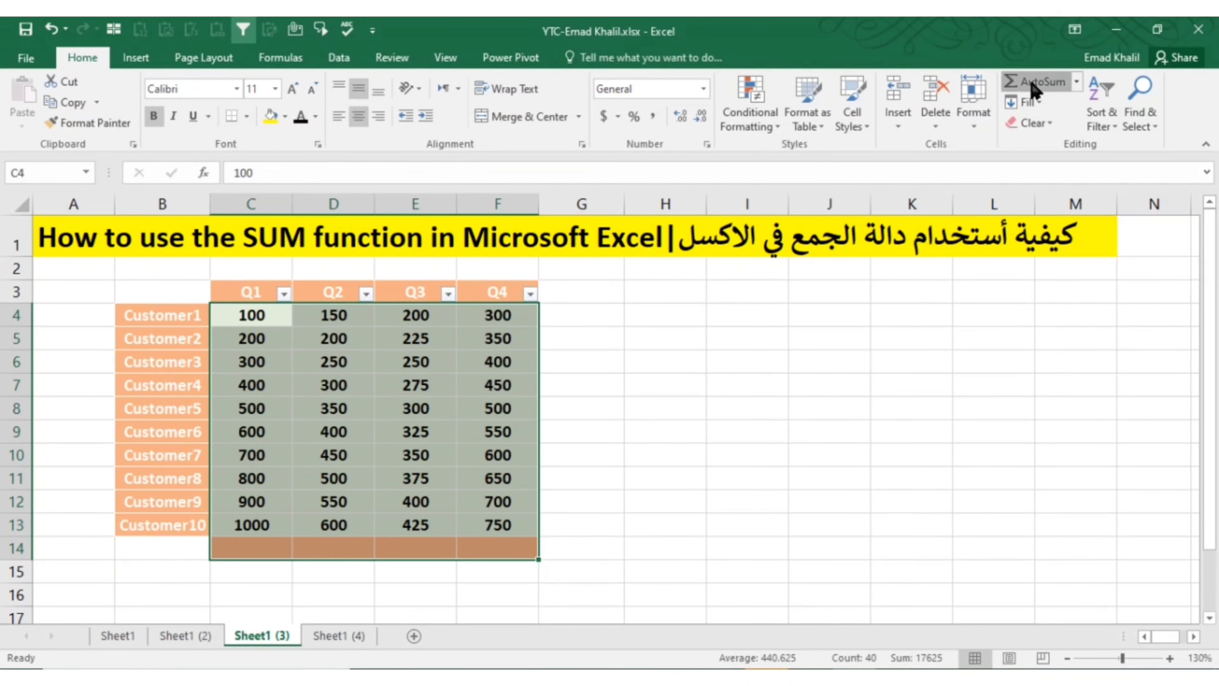
{"action": "left_click", "coordinate": [265, 547]}
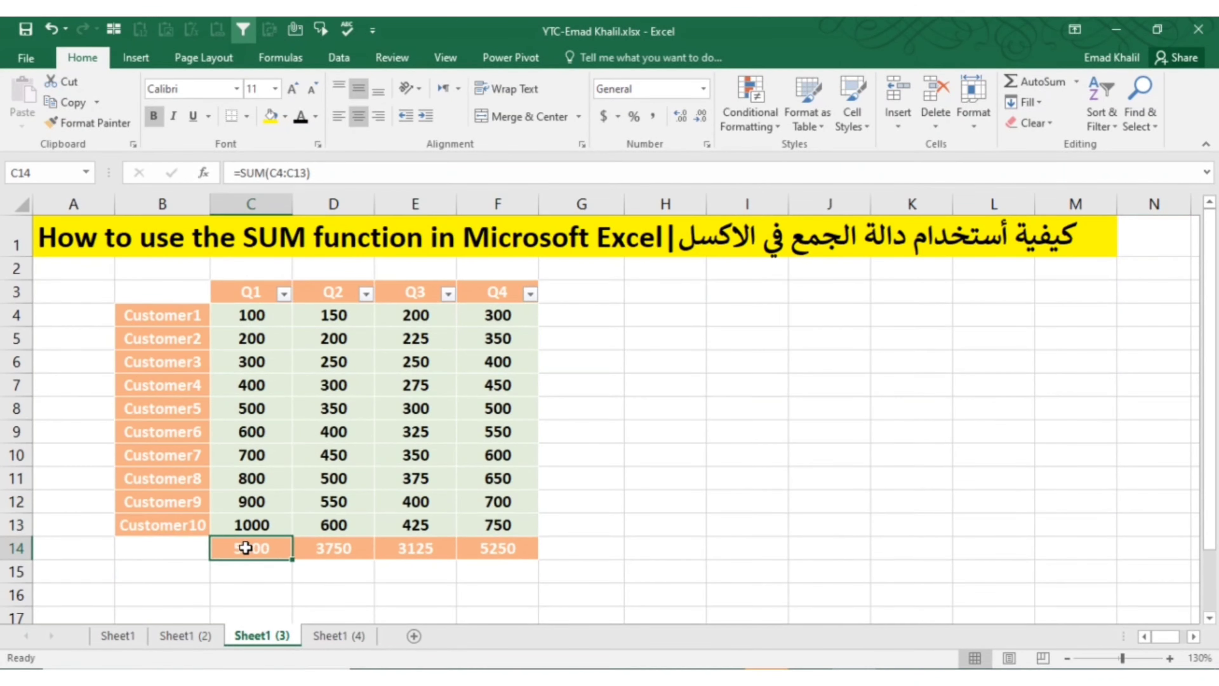
{"action": "left_click_drag", "start_coordinate": [249, 548], "coordinate": [495, 548]}
AutoSum each customer's quarters into column G (750–2775).
{"action": "left_click_drag", "start_coordinate": [254, 317], "coordinate": [576, 519]}
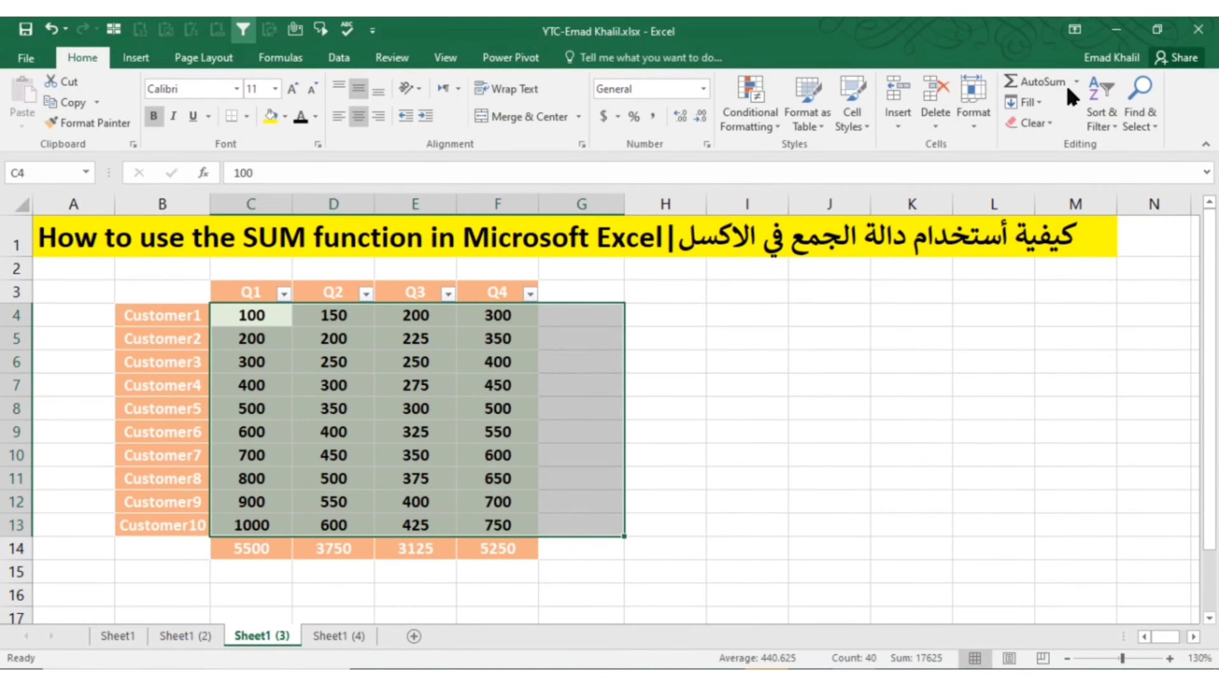
{"action": "left_click", "coordinate": [1034, 83]}
{"action": "left_click_drag", "start_coordinate": [572, 325], "coordinate": [581, 525]}
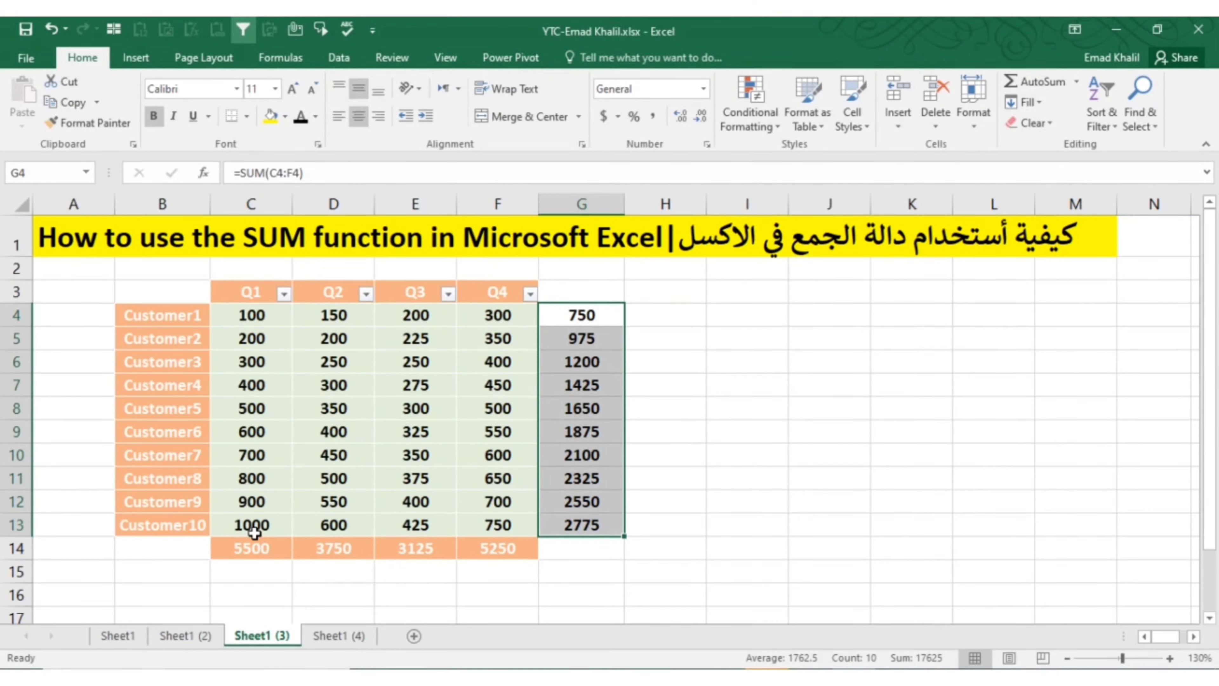
Copy C14's orange total formatting onto G4:G13 with Format Painter.
{"action": "left_click", "coordinate": [251, 548]}
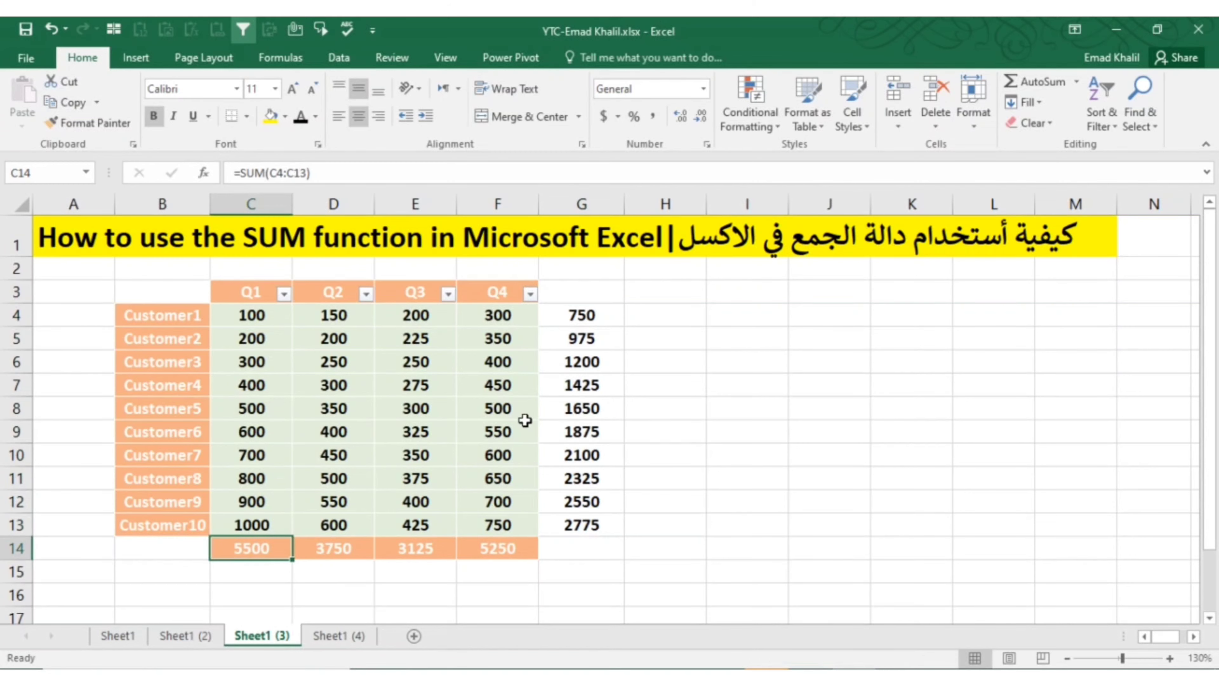
{"action": "left_click", "coordinate": [91, 123]}
{"action": "left_click_drag", "start_coordinate": [583, 315], "coordinate": [588, 524]}
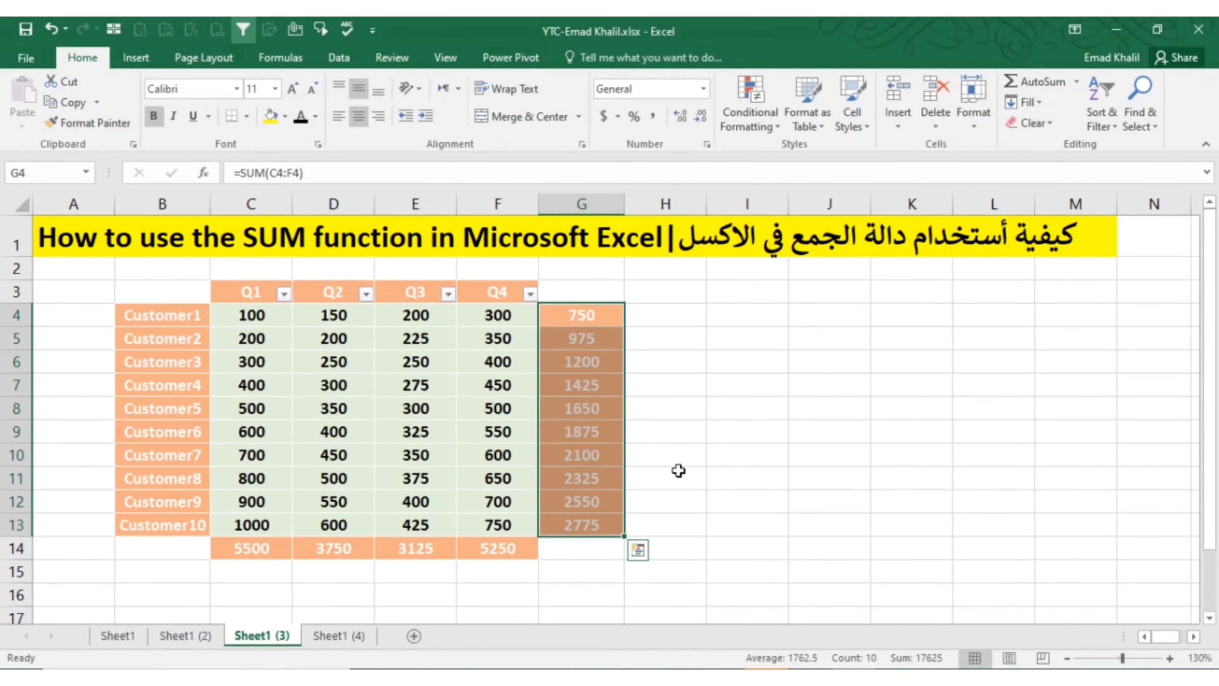
{"action": "left_click", "coordinate": [708, 465]}
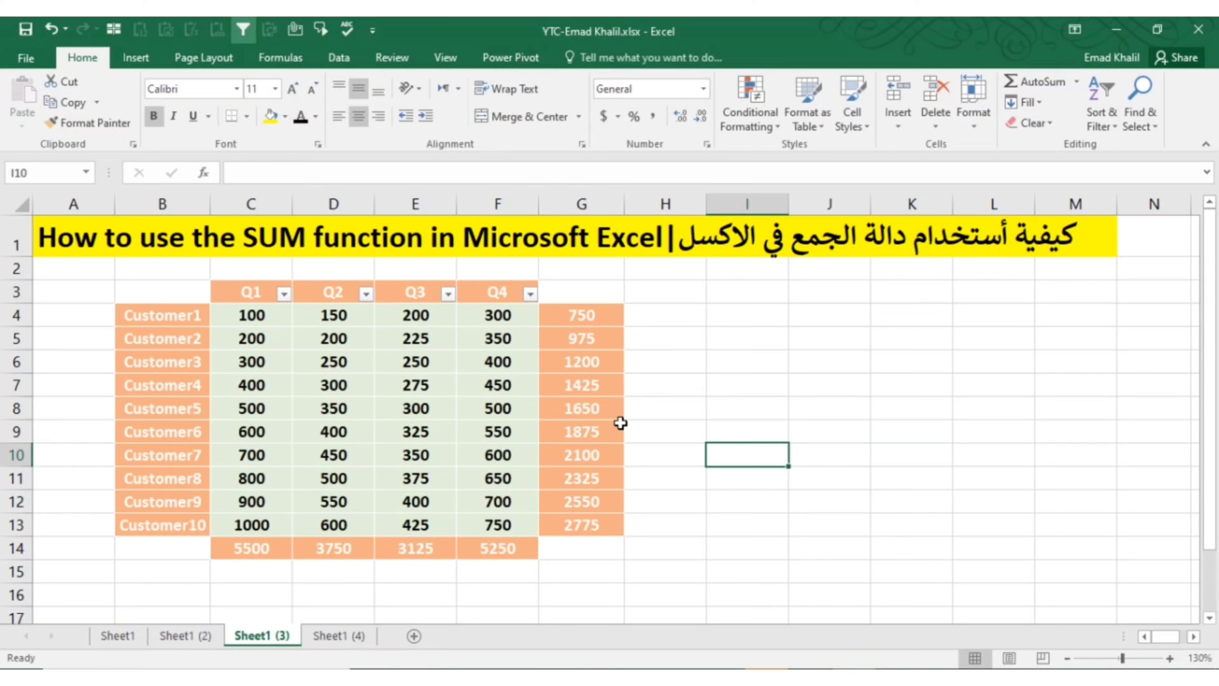
Select C3:F13 and create names from the top-row quarter labels.
{"action": "left_click_drag", "start_coordinate": [248, 296], "coordinate": [491, 516]}
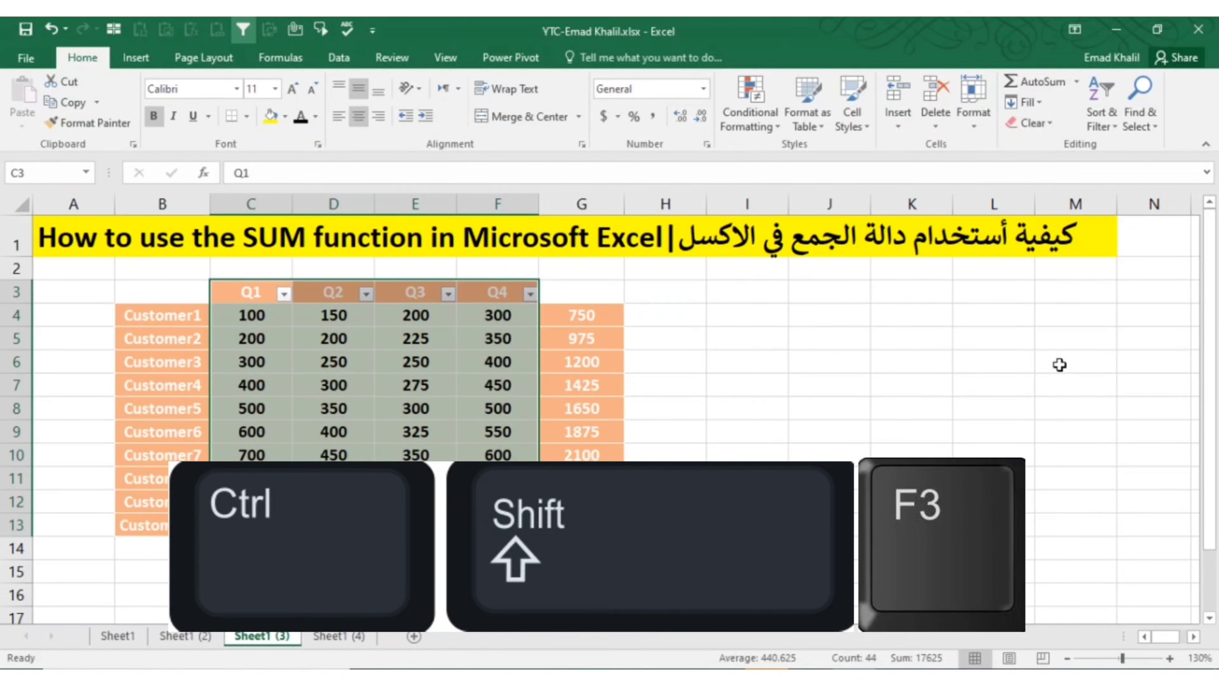
{"action": "key", "text": "ctrl+shift+F3"}
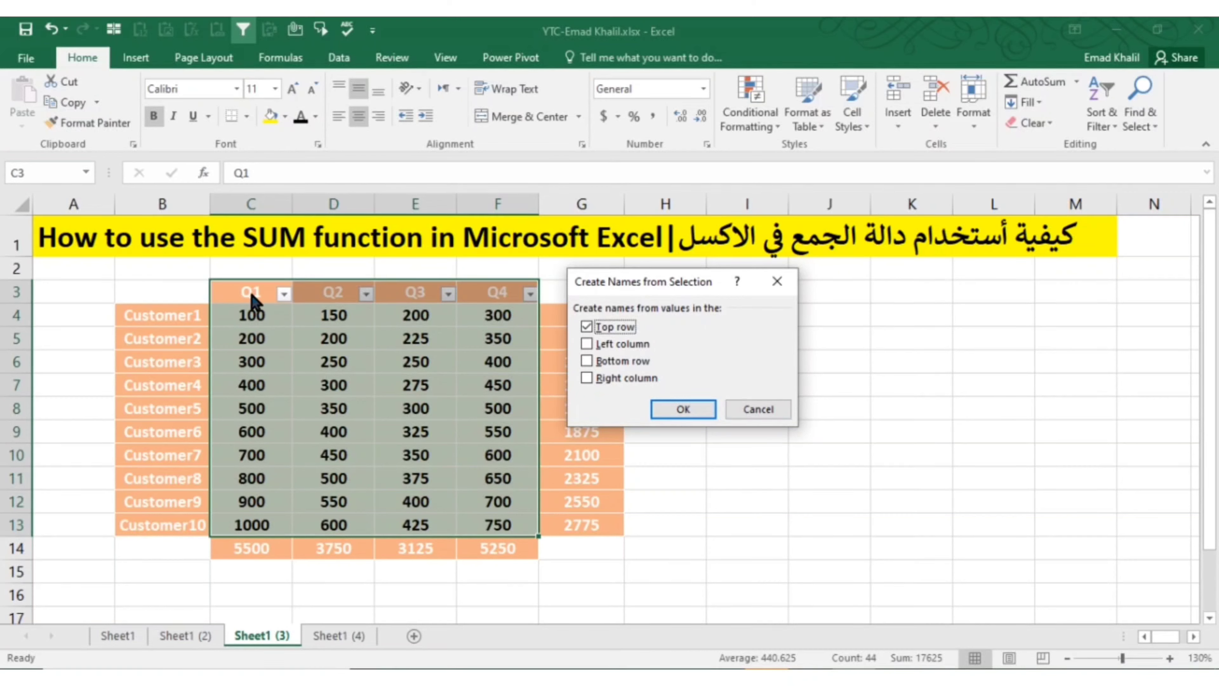
{"action": "left_click", "coordinate": [674, 409]}
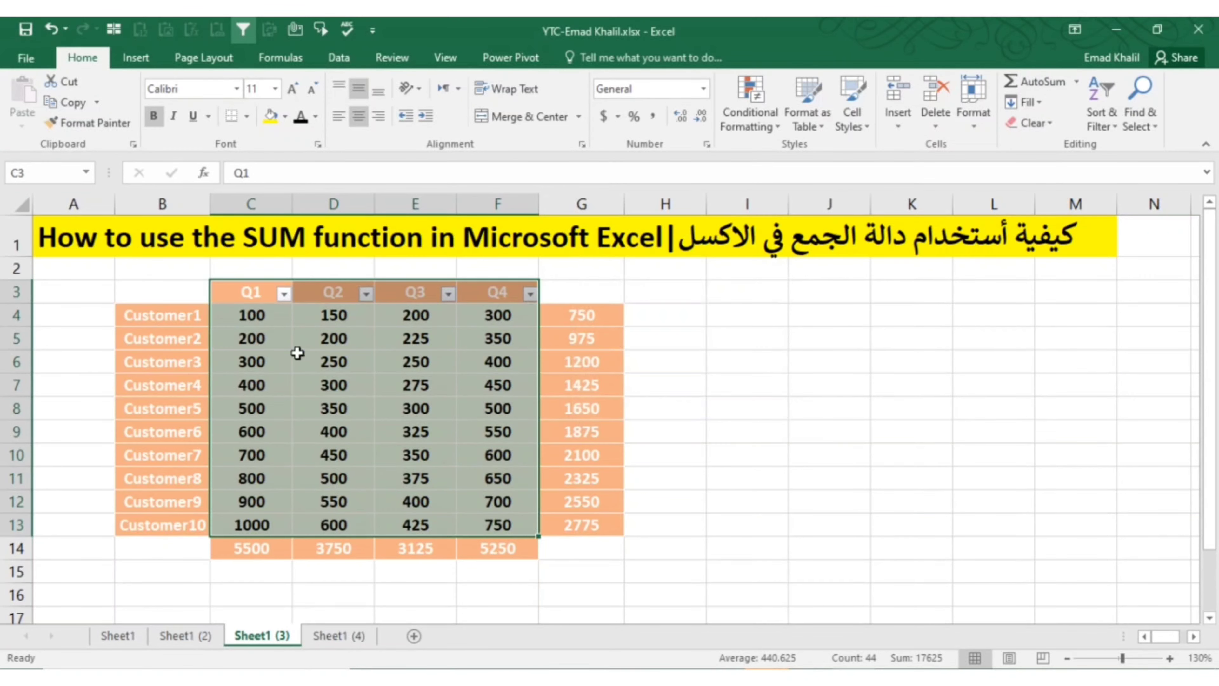
Select each quarter column to confirm names Q1_ to Q4_, then select the labelled customer rows.
{"action": "left_click_drag", "start_coordinate": [265, 314], "coordinate": [259, 524]}
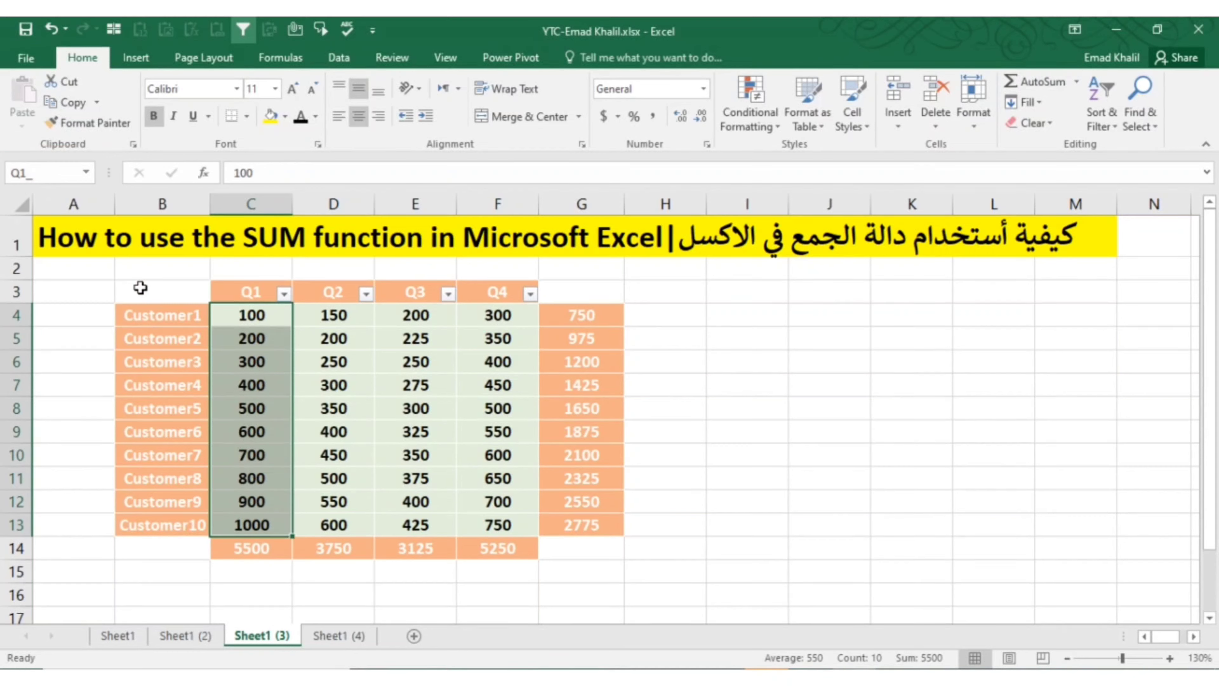
{"action": "left_click_drag", "start_coordinate": [754, 310], "coordinate": [778, 505]}
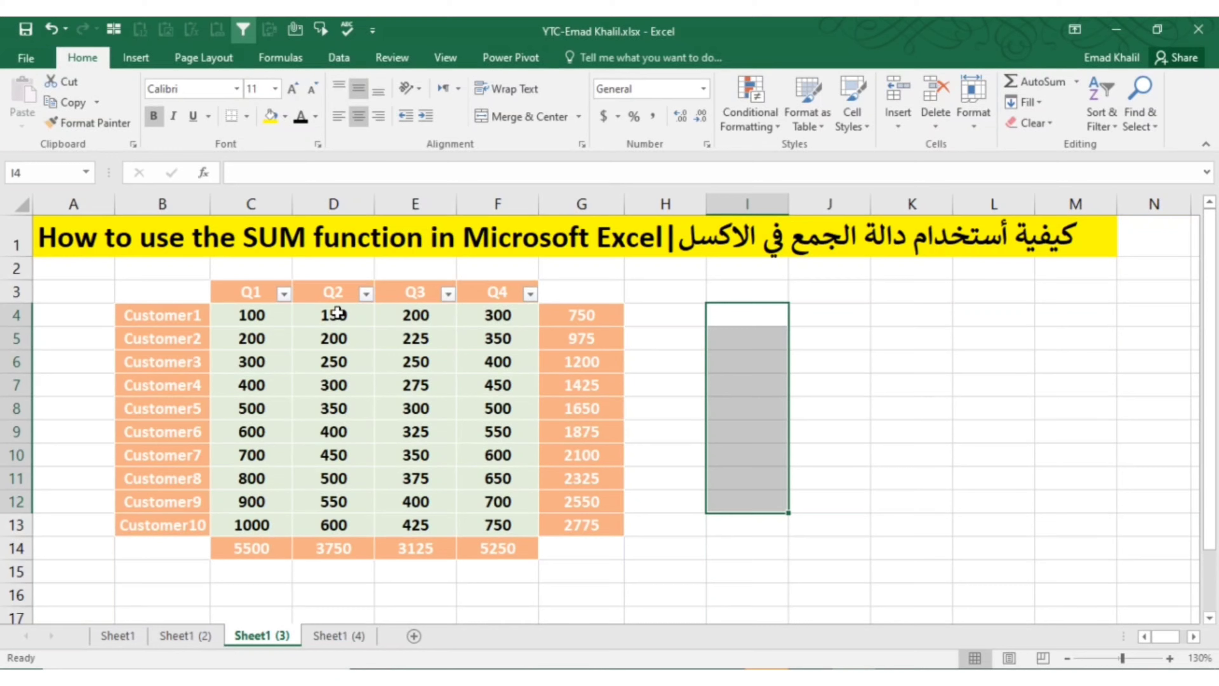
{"action": "left_click_drag", "start_coordinate": [338, 313], "coordinate": [344, 525]}
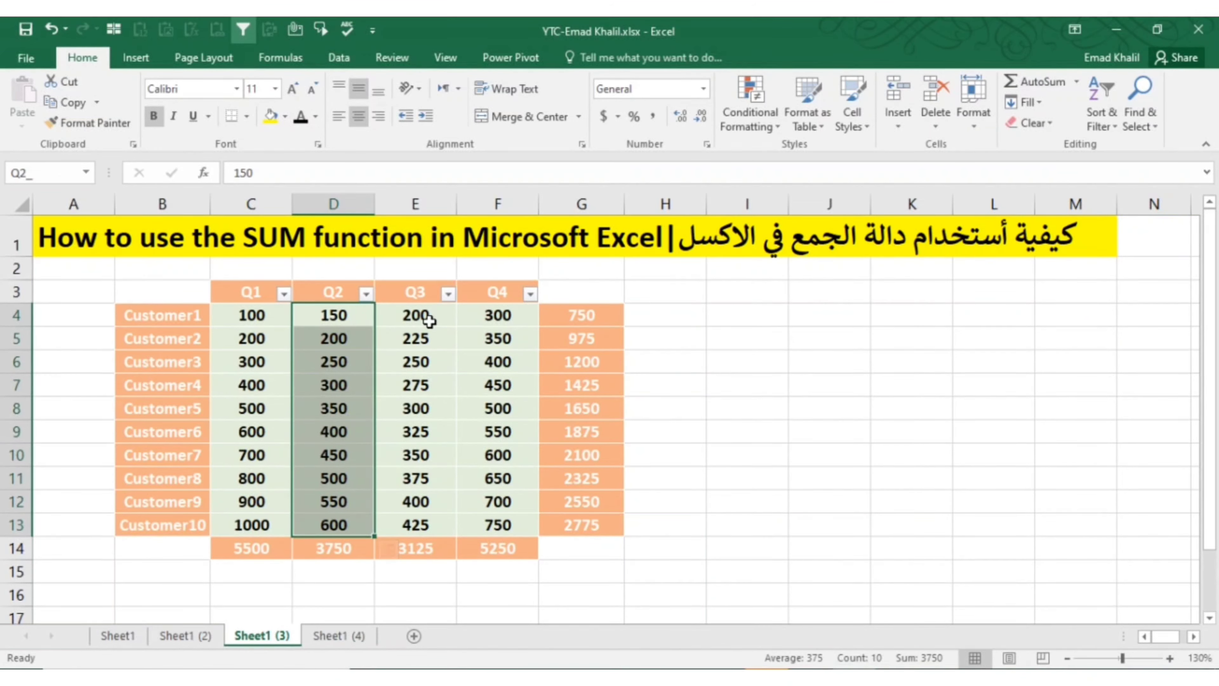
{"action": "left_click_drag", "start_coordinate": [428, 320], "coordinate": [418, 526]}
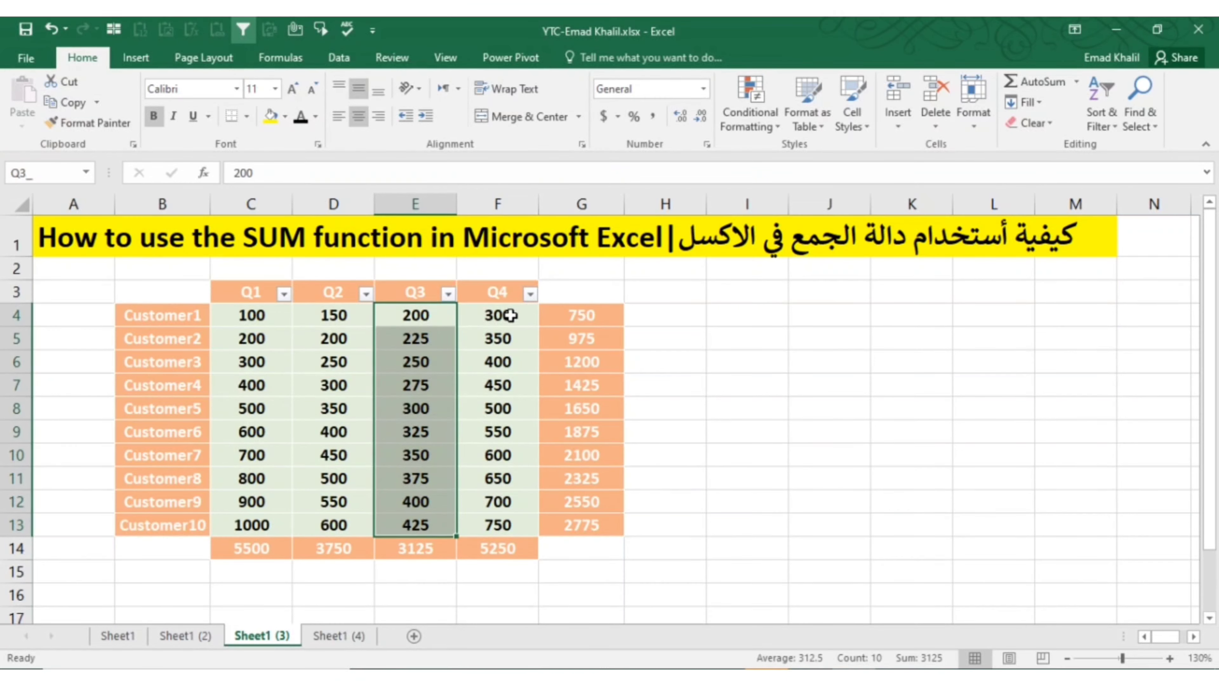
{"action": "left_click_drag", "start_coordinate": [510, 314], "coordinate": [502, 526]}
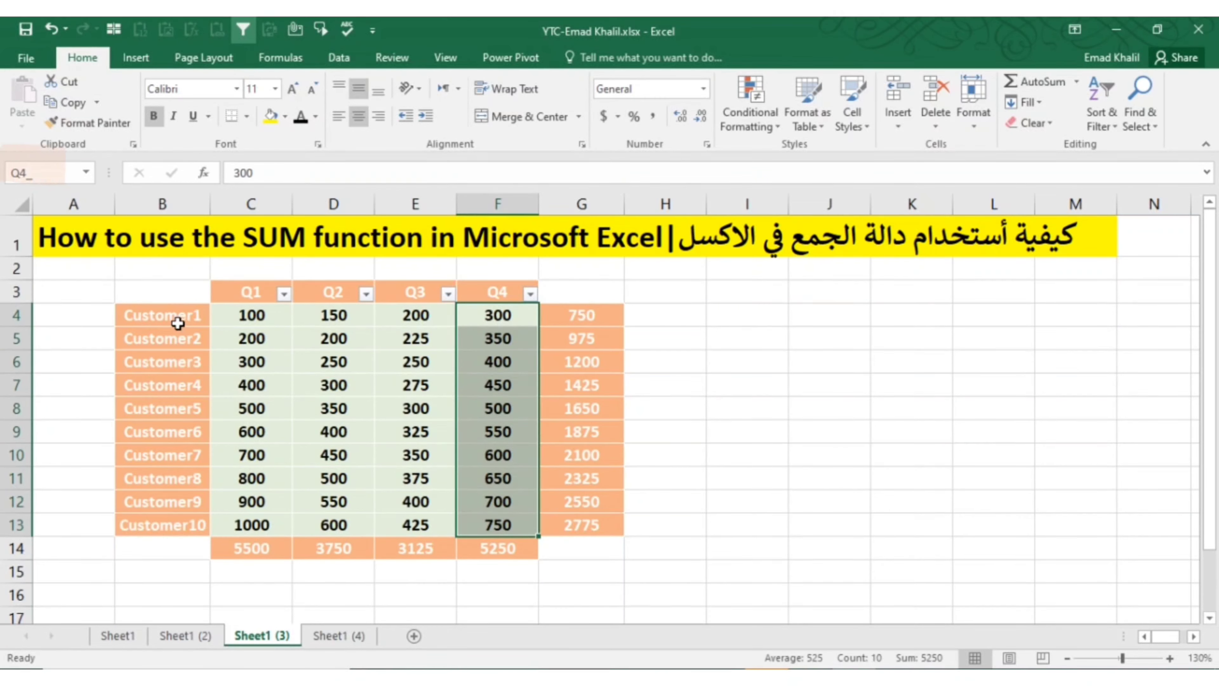
{"action": "left_click_drag", "start_coordinate": [177, 323], "coordinate": [494, 526]}
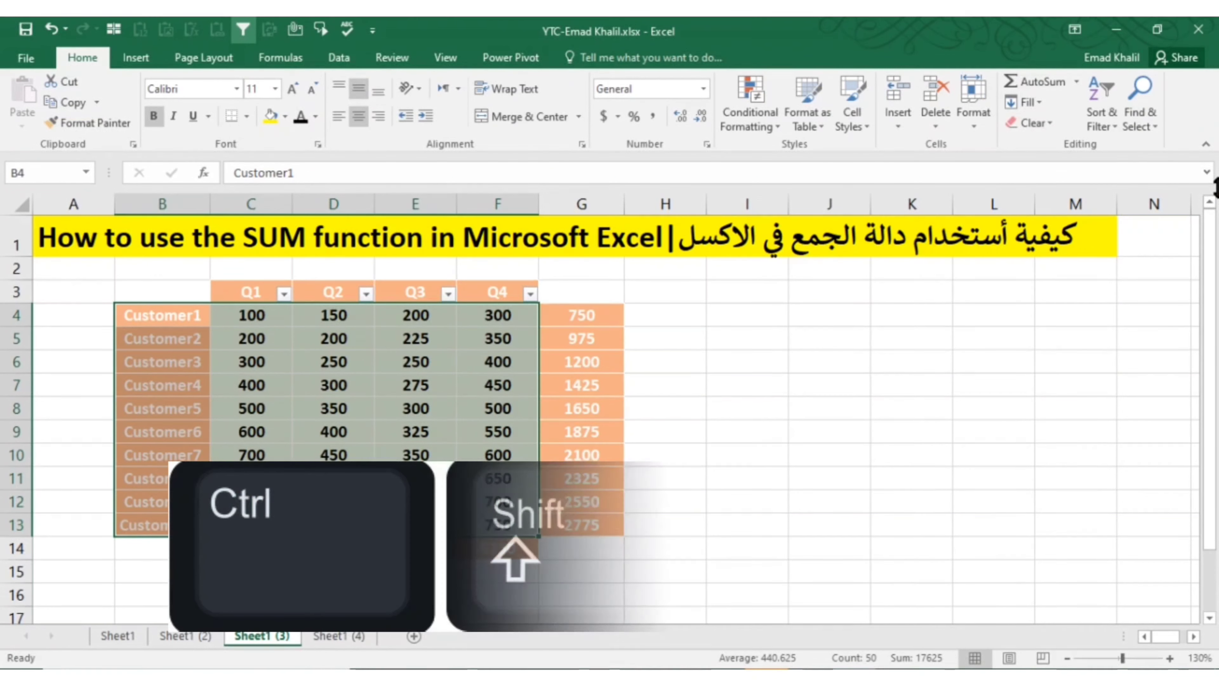
Create Customer1–Customer10 names from the left-column labels, verifying the Customer4 and Customer9 rows.
{"action": "key", "text": "ctrl+shift+F3"}
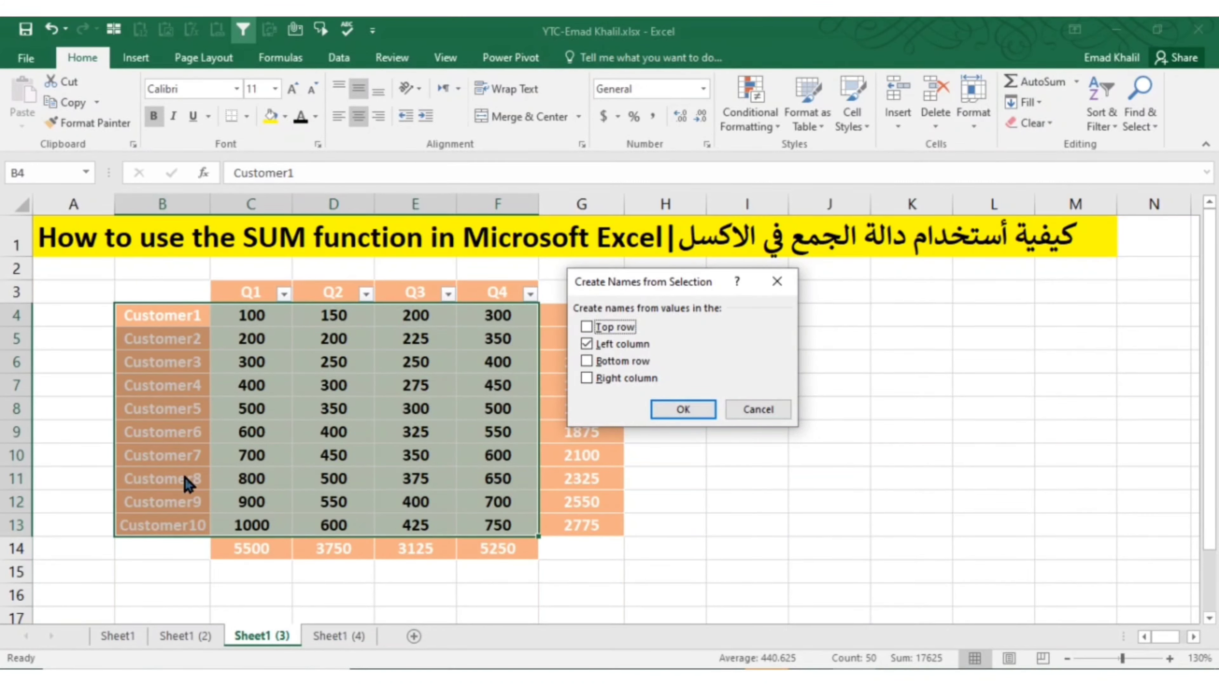
{"action": "left_click", "coordinate": [682, 409]}
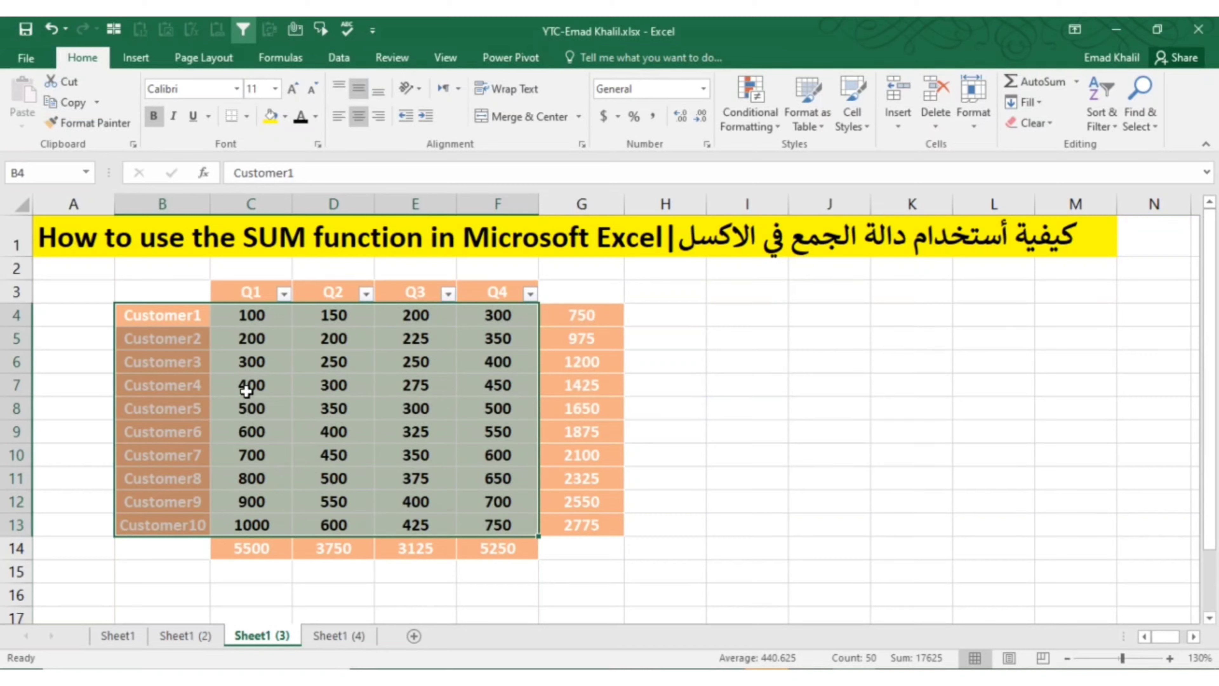
{"action": "left_click_drag", "start_coordinate": [246, 392], "coordinate": [498, 390]}
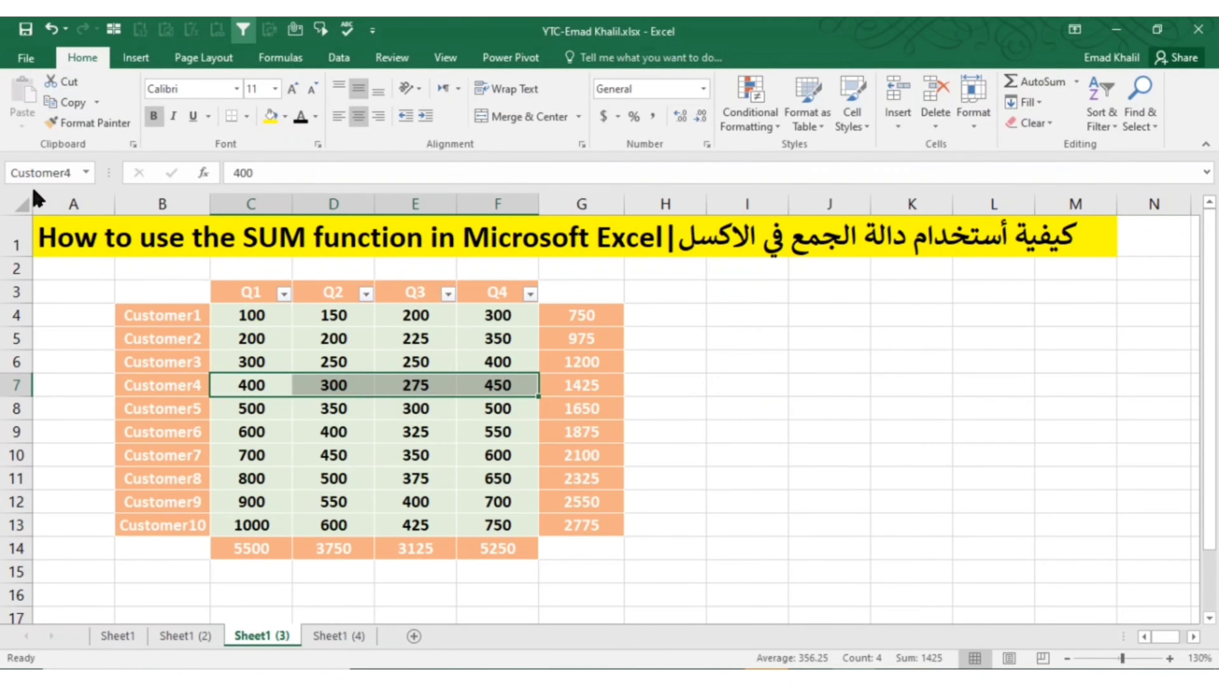
{"action": "left_click_drag", "start_coordinate": [248, 501], "coordinate": [476, 506]}
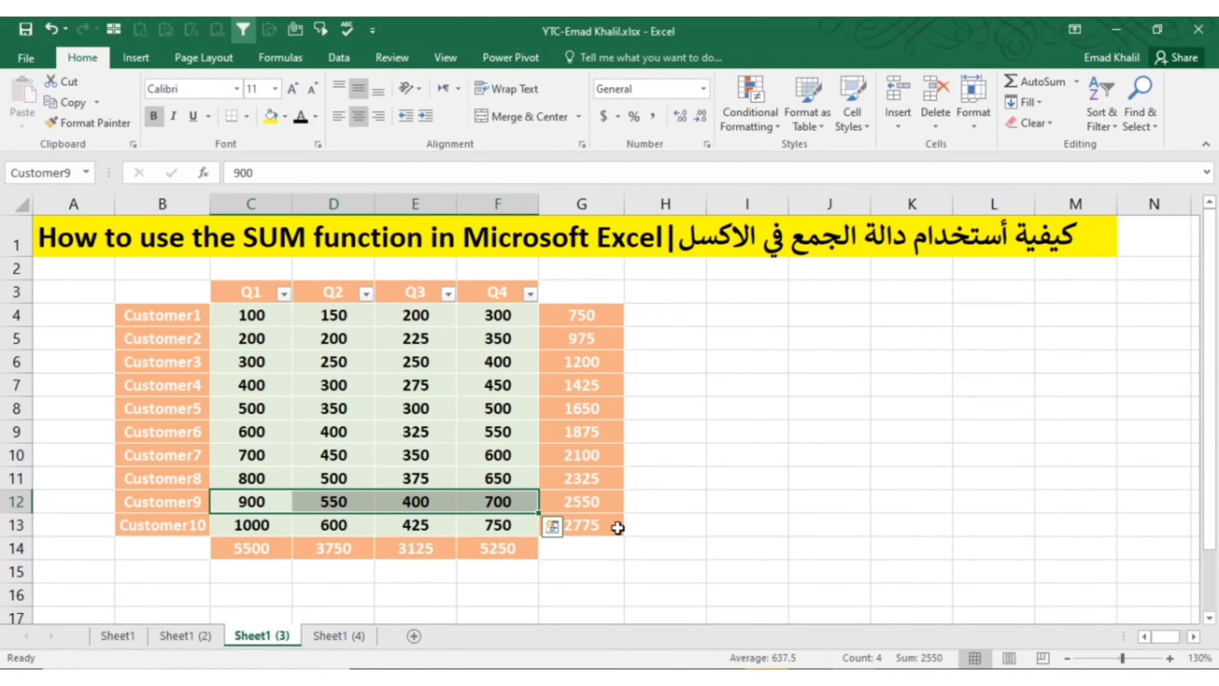
{"action": "left_click", "coordinate": [250, 313]}
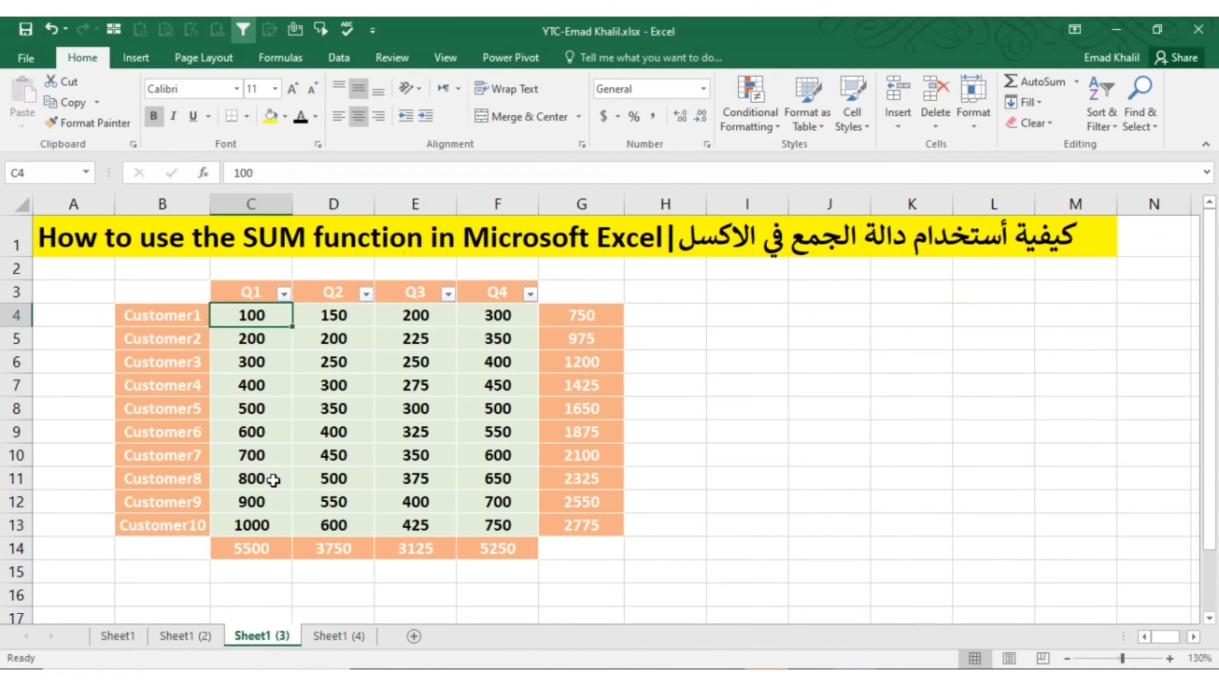
Swap C4:C13 in C14's formula for the Q1_ name, giving =SUM(Q1_) = 5500.
{"action": "left_click", "coordinate": [261, 551]}
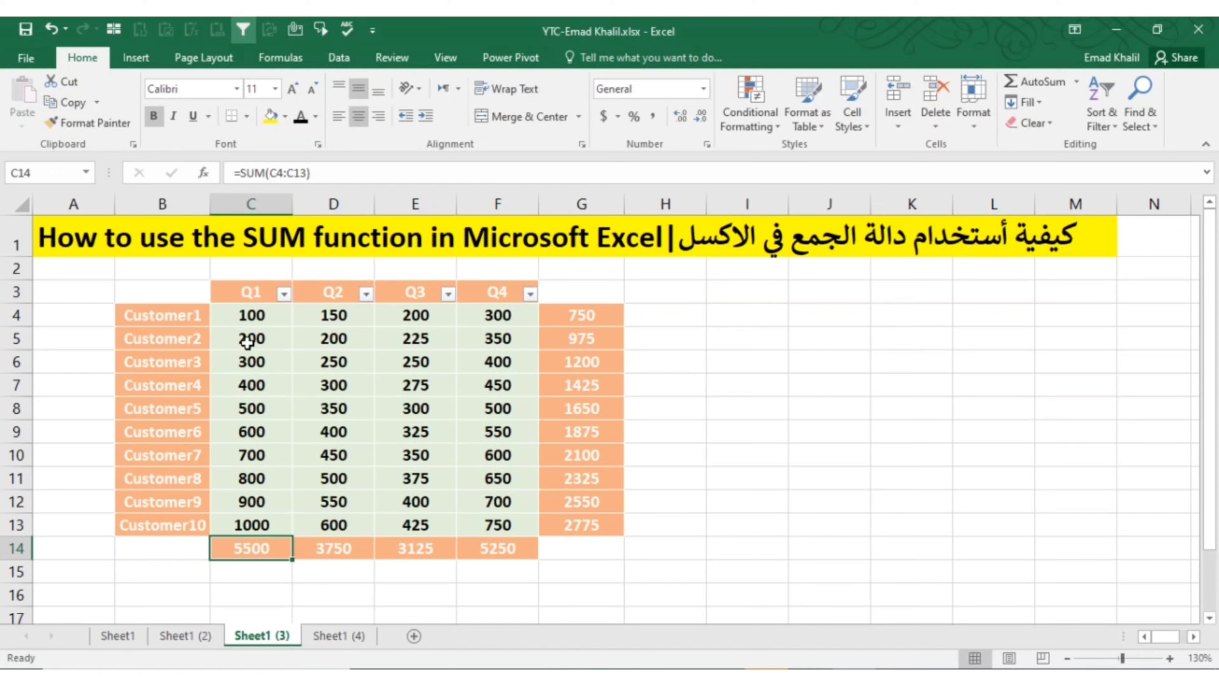
{"action": "key", "text": "F2"}
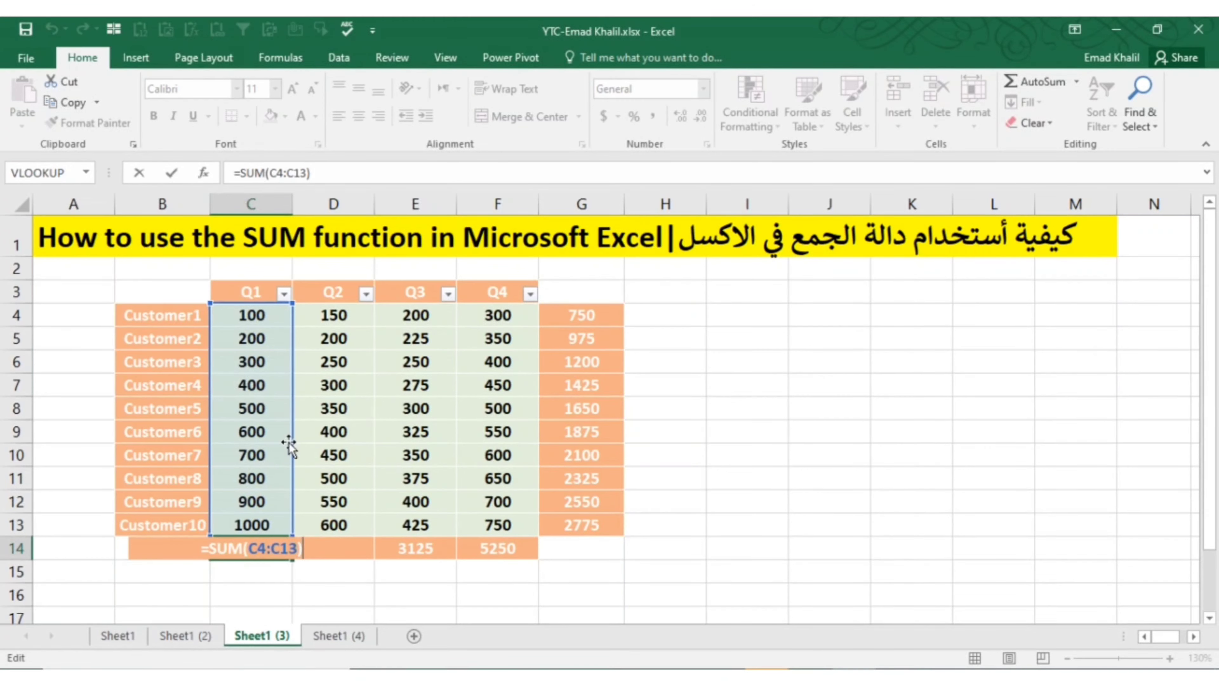
{"action": "key", "text": "ctrl+Return"}
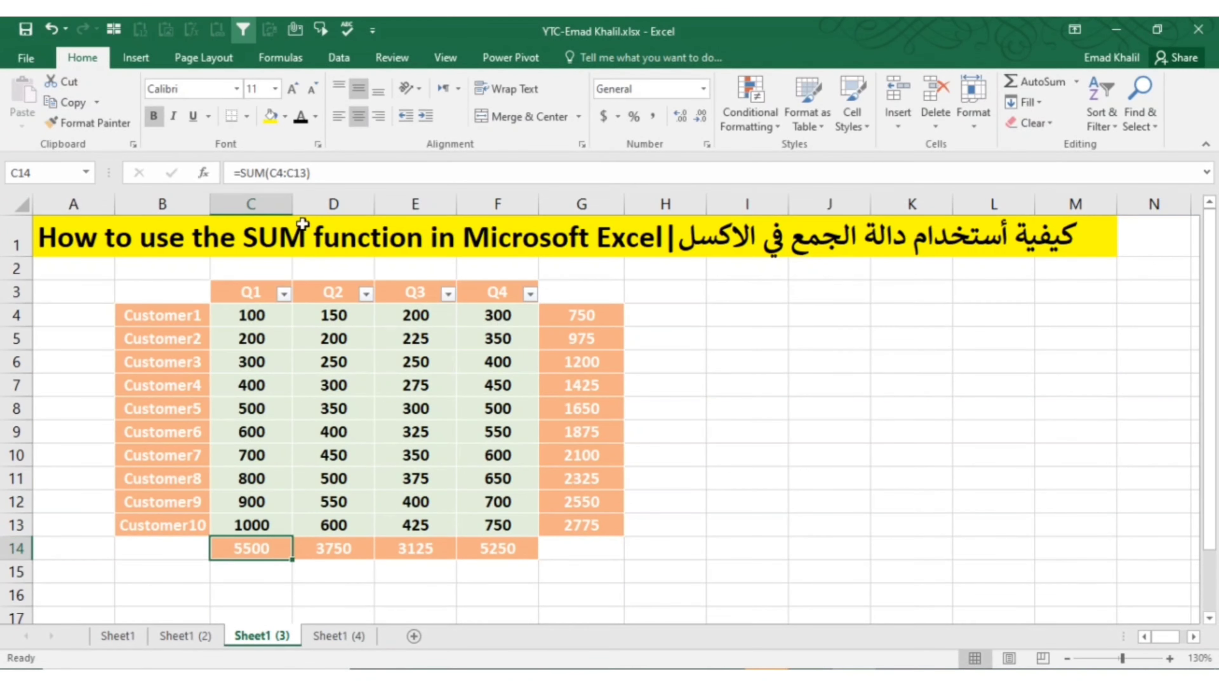
{"action": "left_click", "coordinate": [276, 172]}
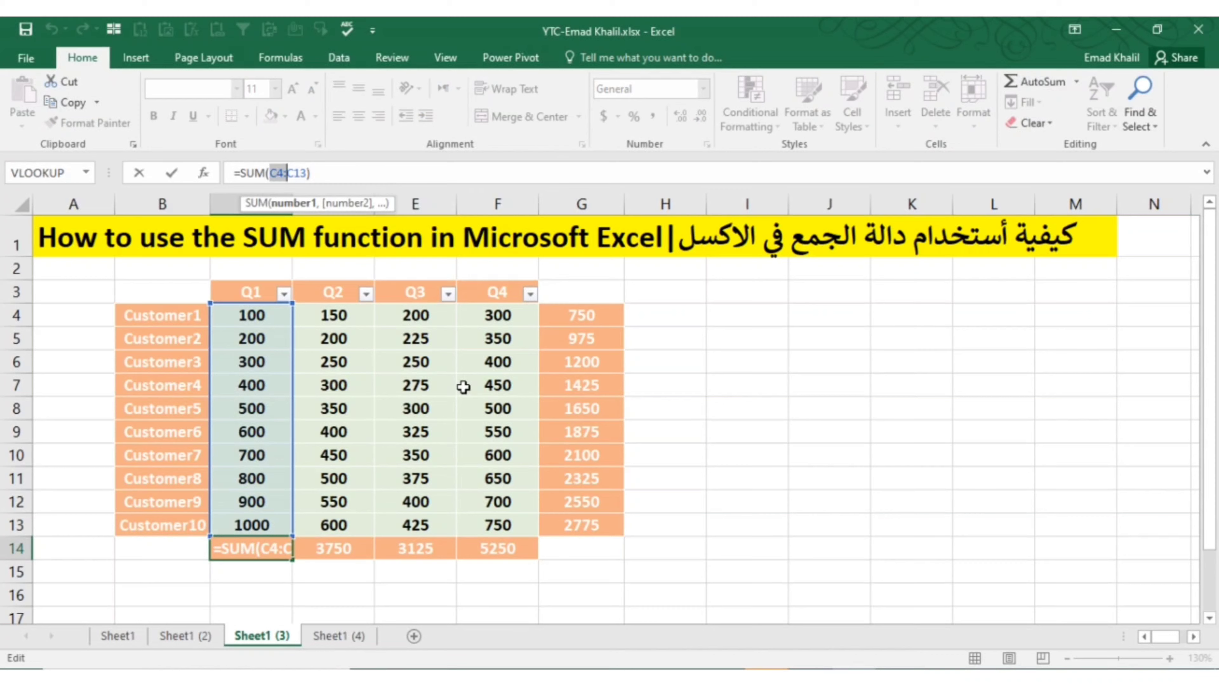
{"action": "key", "text": "shift+Right"}
{"action": "key", "text": "shift+Right"}
{"action": "type", "text": "Q"}
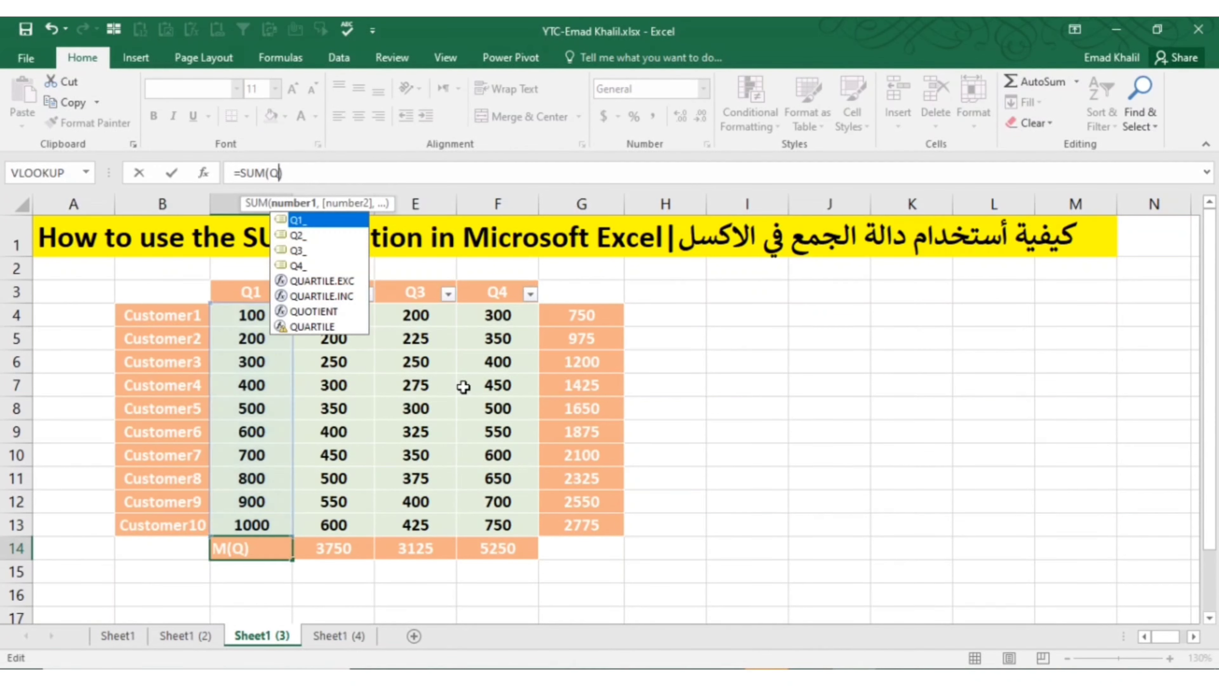
{"action": "type", "text": "1"}
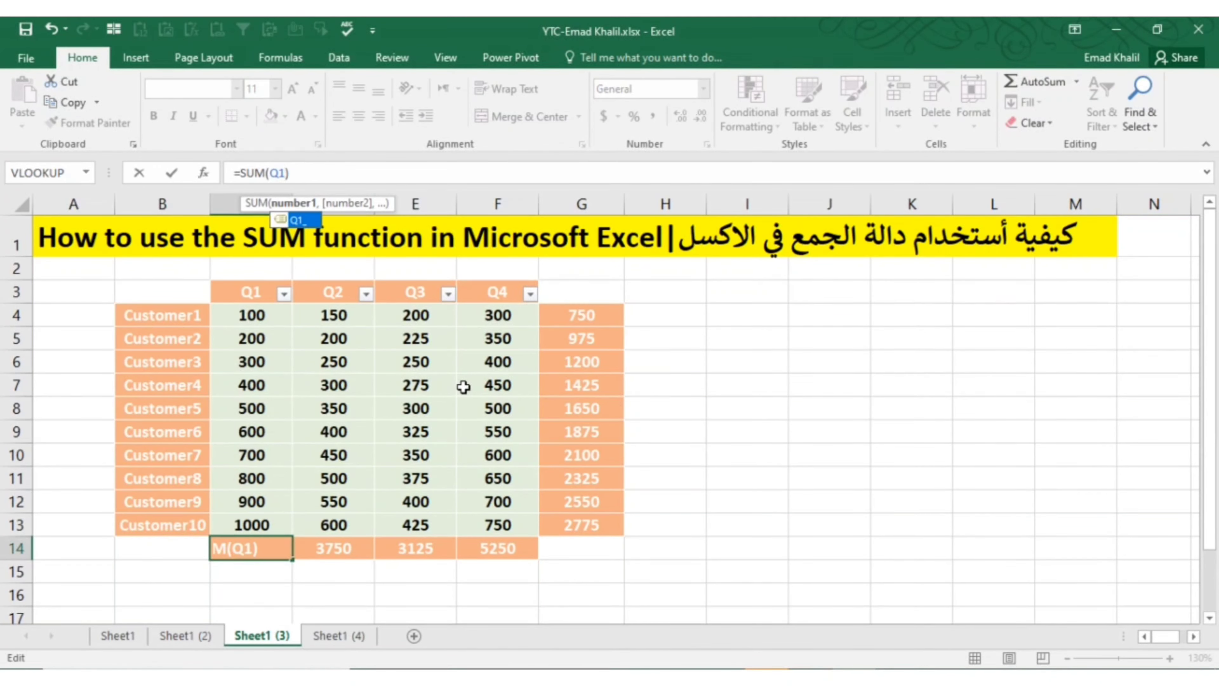
{"action": "type", "text": "_"}
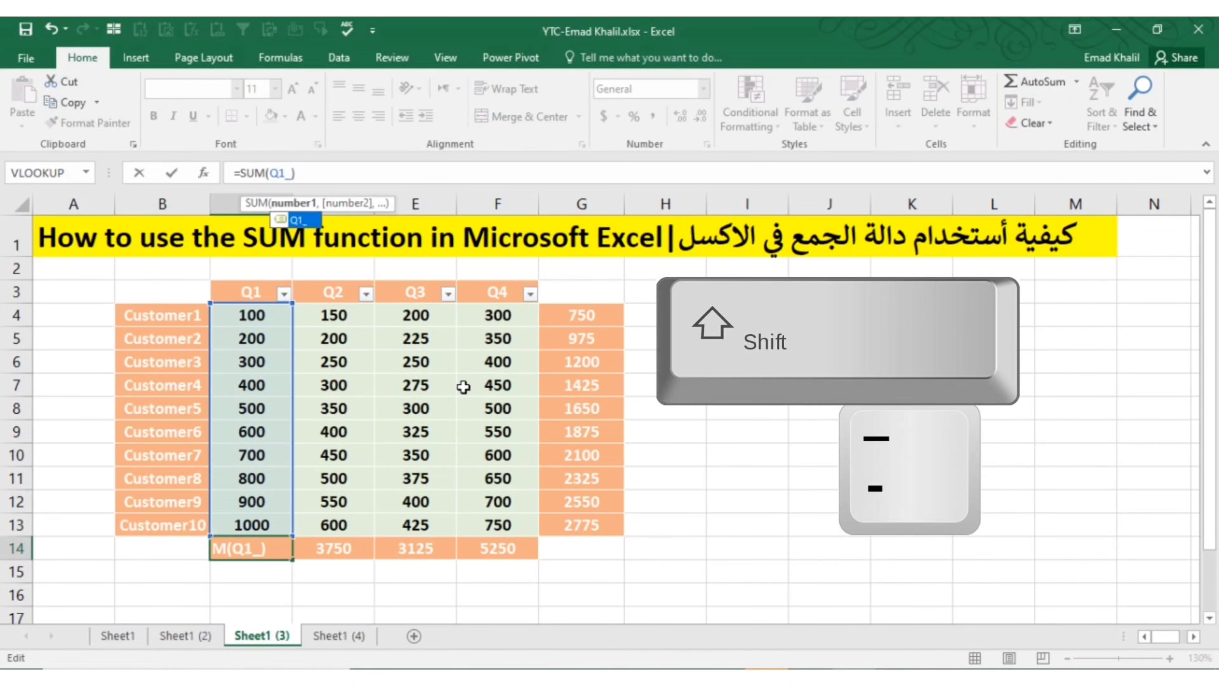
{"action": "key", "text": "ctrl+Return"}
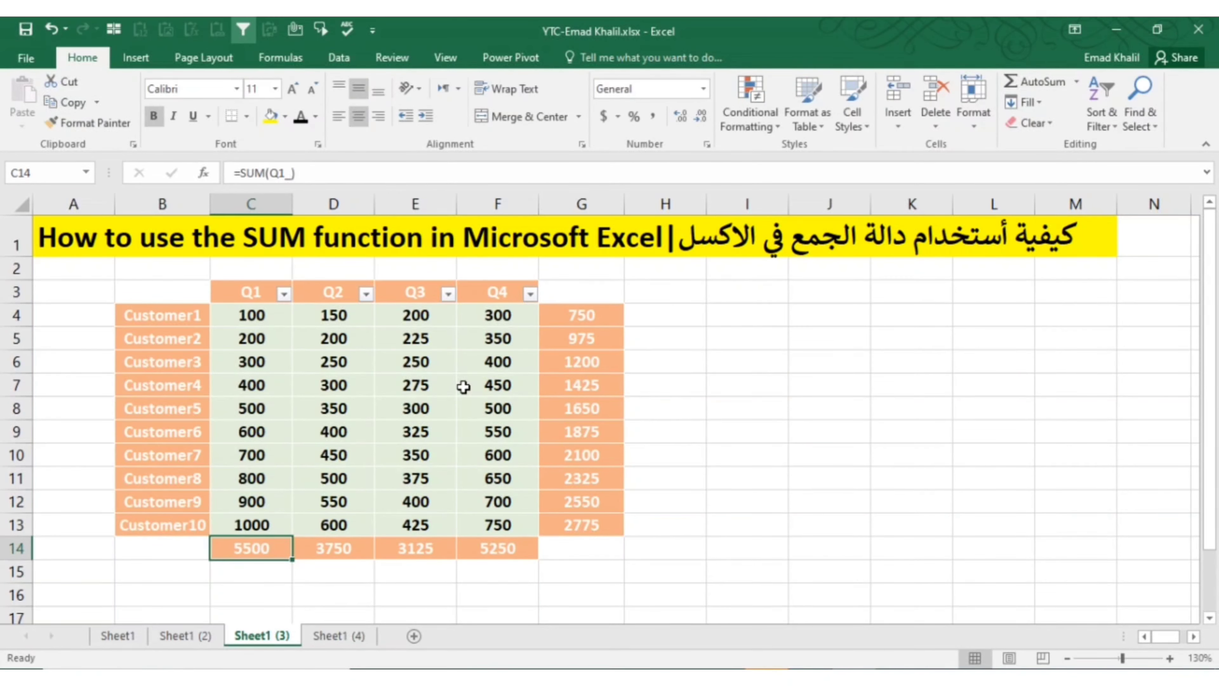
Replace the C4:F4 reference in G4's SUM formula with the Customer1 named range.
{"action": "left_click", "coordinate": [595, 314]}
{"action": "left_click", "coordinate": [269, 173]}
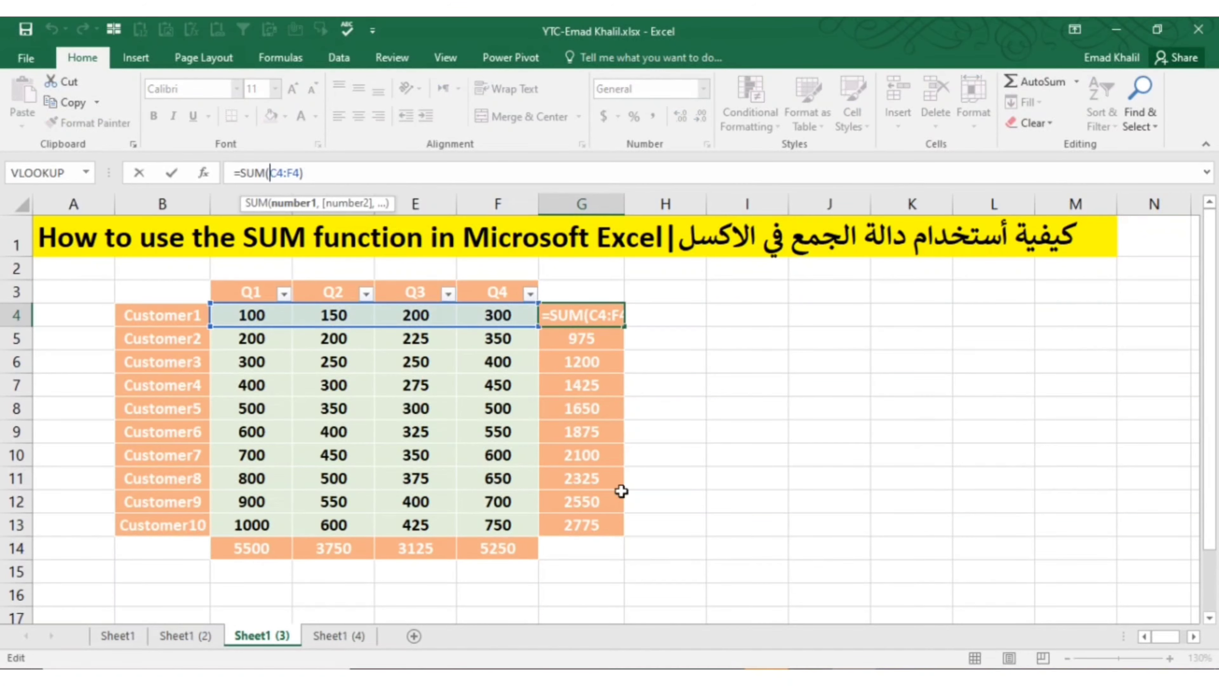
{"action": "key", "text": "shift+Right"}
{"action": "key", "text": "shift+Right"}
{"action": "key", "text": "shift+Right"}
{"action": "key", "text": "shift+Right"}
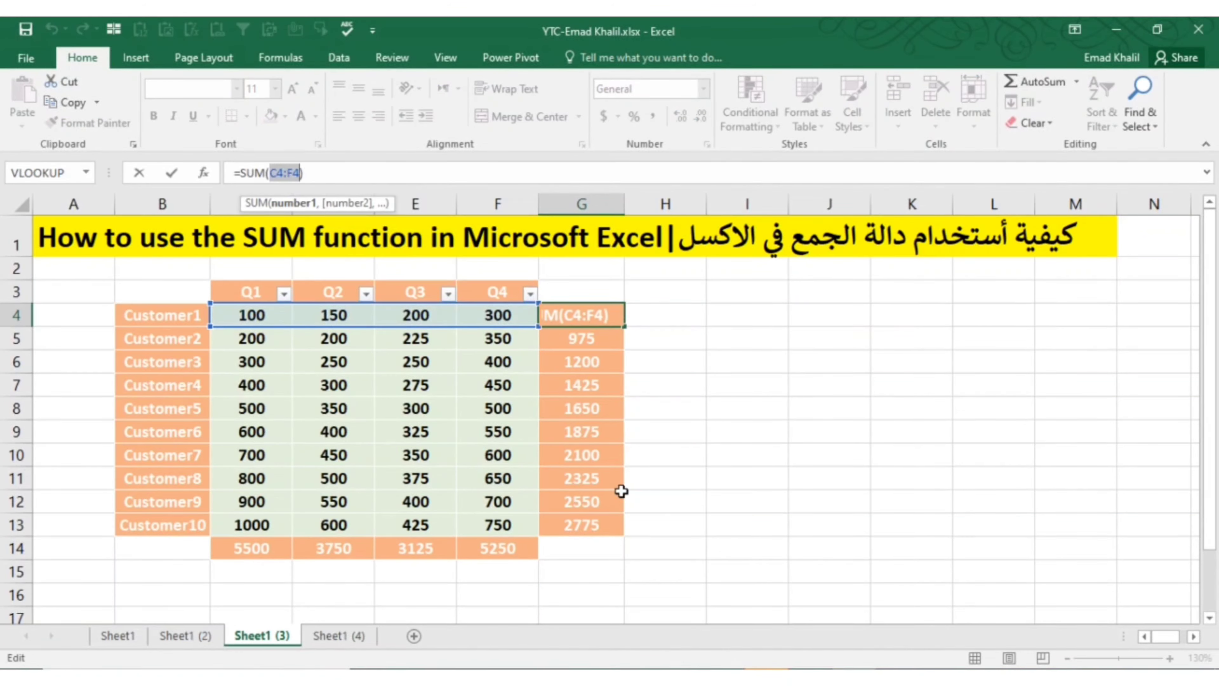
{"action": "type", "text": "CUstomer1"}
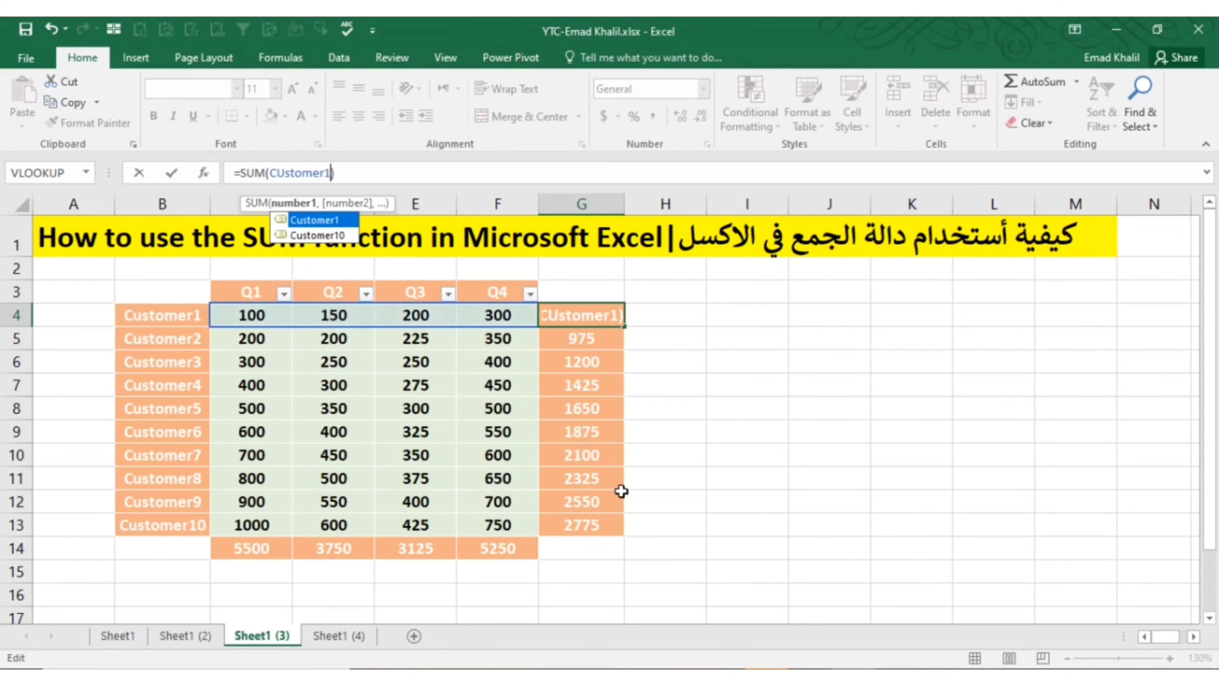
{"action": "key", "text": "Return"}
{"action": "key", "text": "Up"}
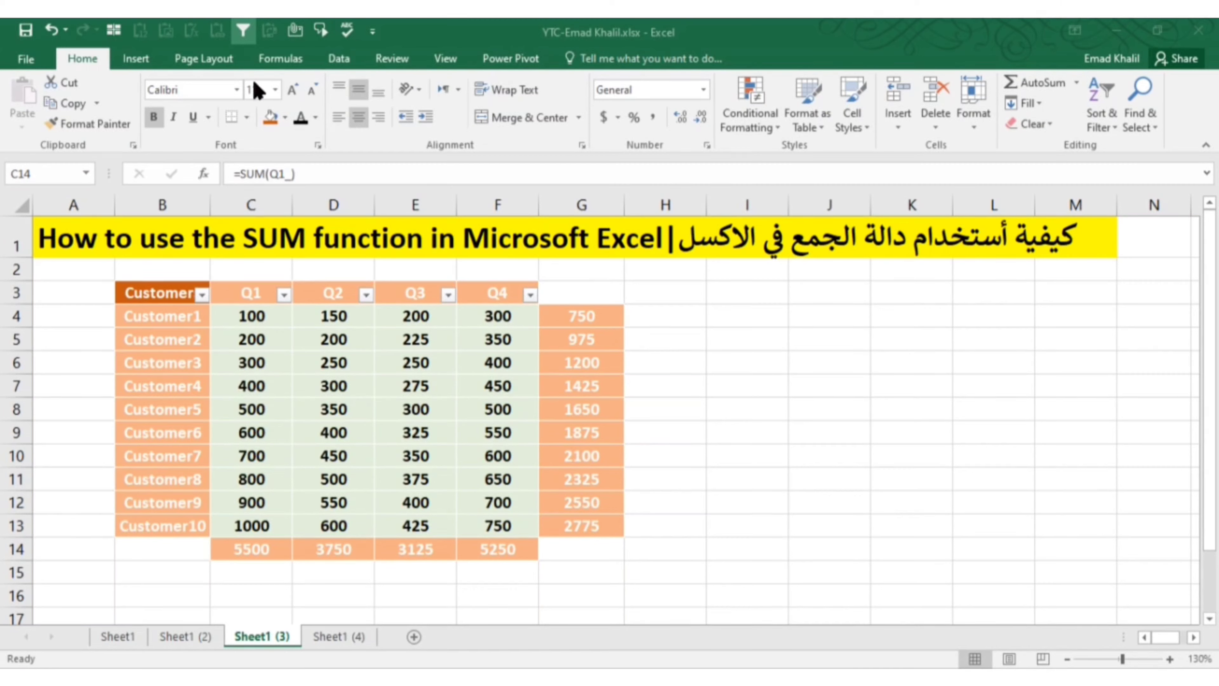
Reset the column filters on the customer table's header row.
{"action": "left_click", "coordinate": [338, 58]}
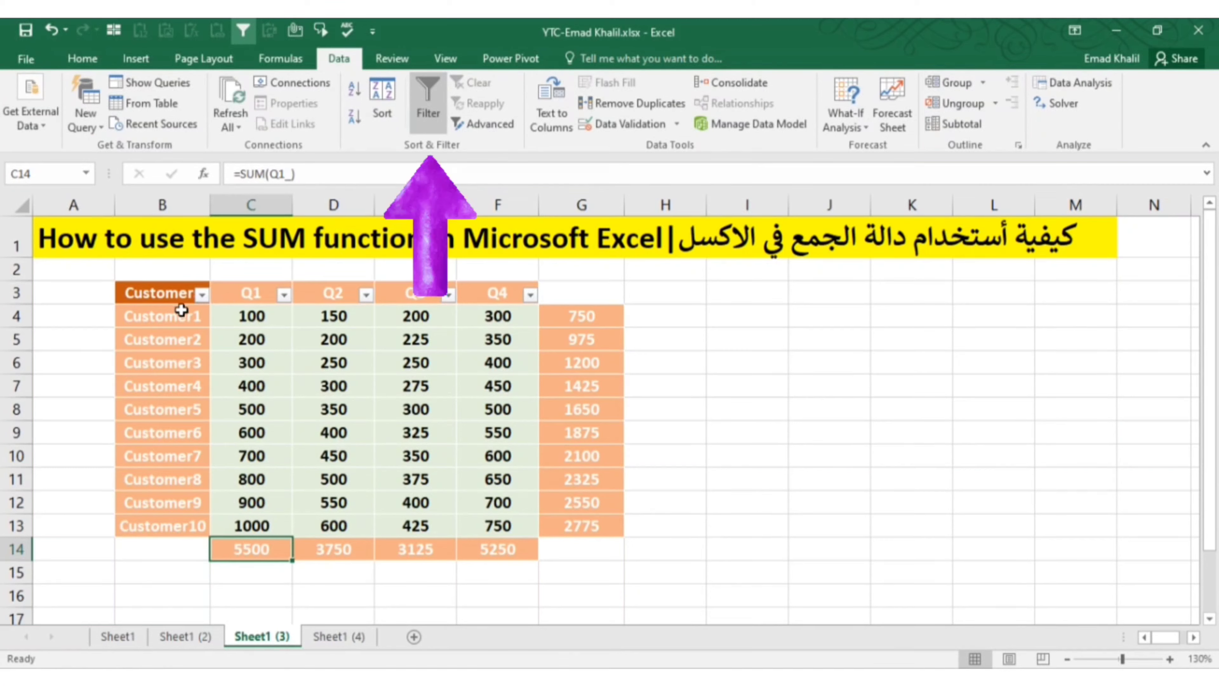
{"action": "left_click_drag", "start_coordinate": [172, 296], "coordinate": [523, 294]}
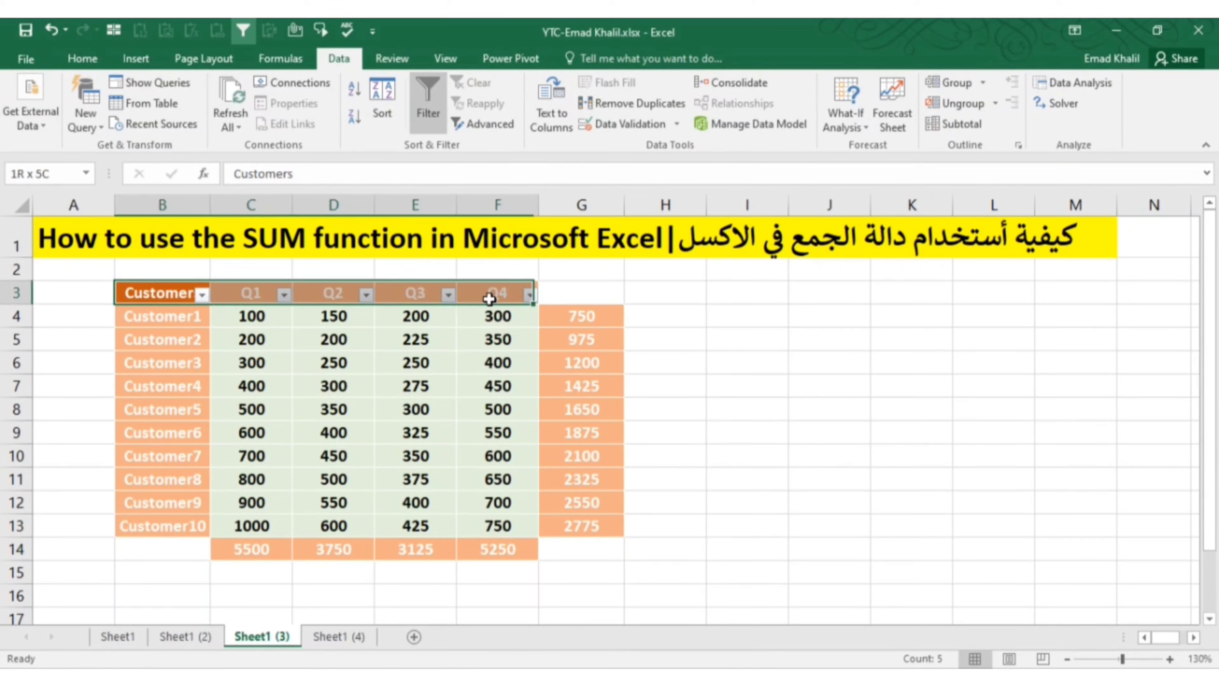
{"action": "left_click", "coordinate": [429, 103]}
{"action": "left_click", "coordinate": [428, 103]}
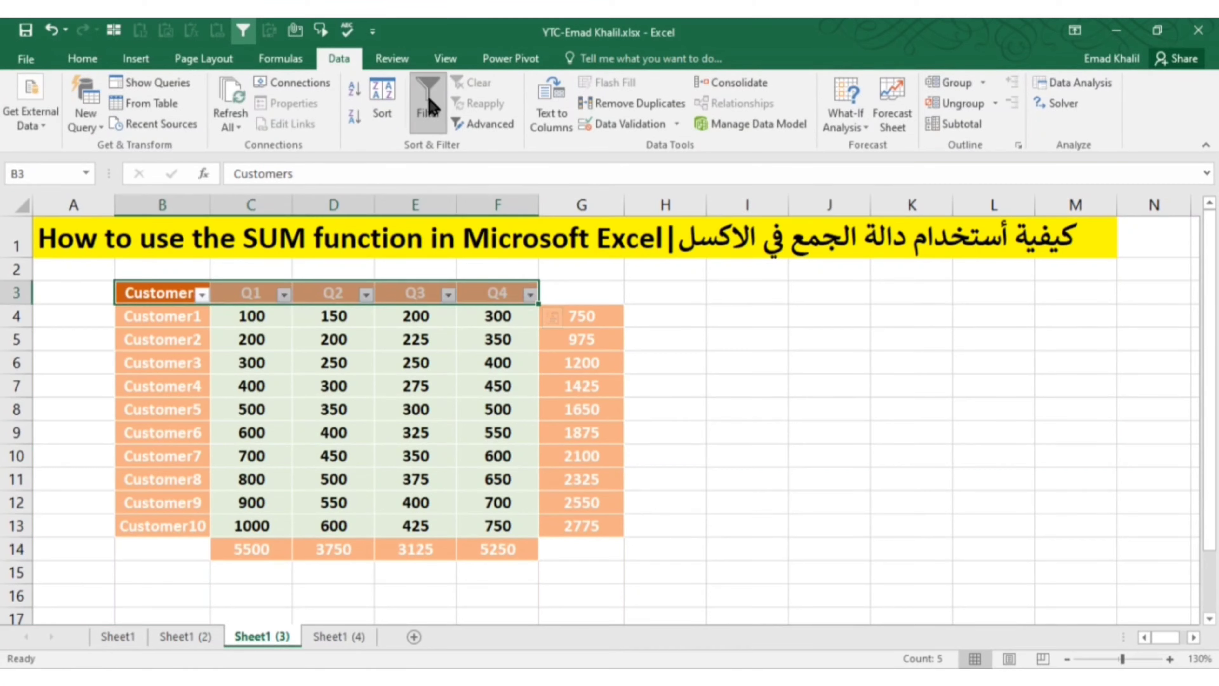
Filter the Customers column to hide Customer2, Customer3 and Customer4, then select F14.
{"action": "left_click", "coordinate": [201, 294]}
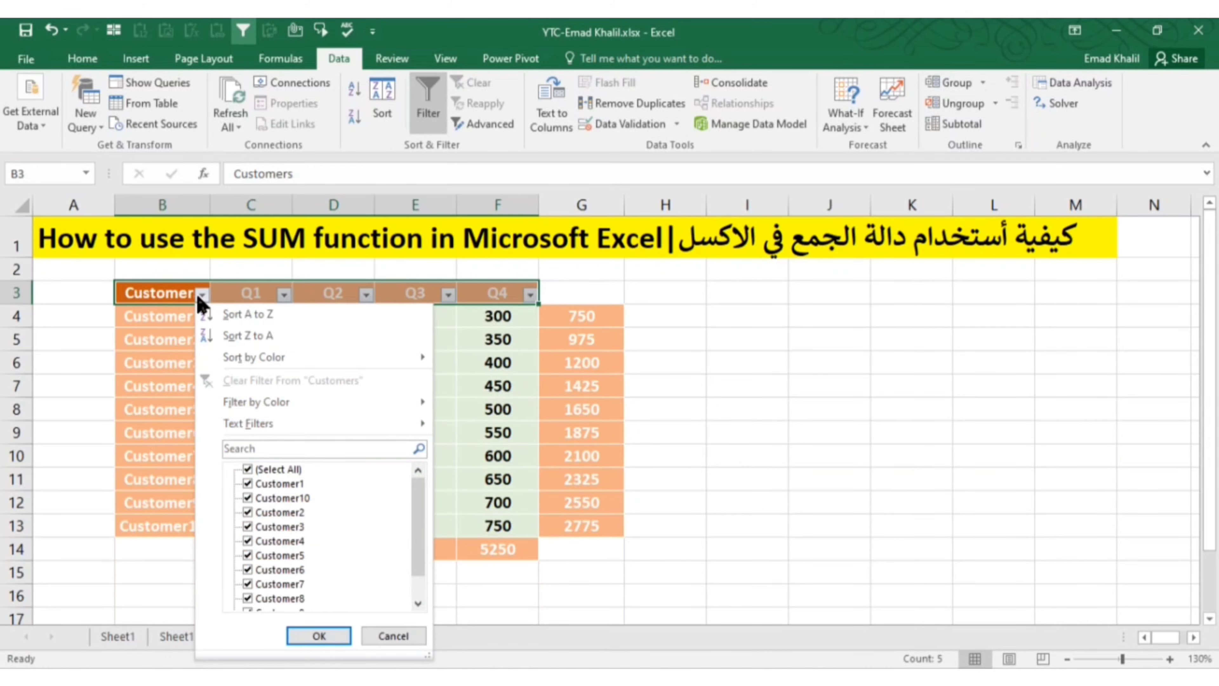
{"action": "left_click", "coordinate": [295, 512]}
{"action": "left_click", "coordinate": [295, 527]}
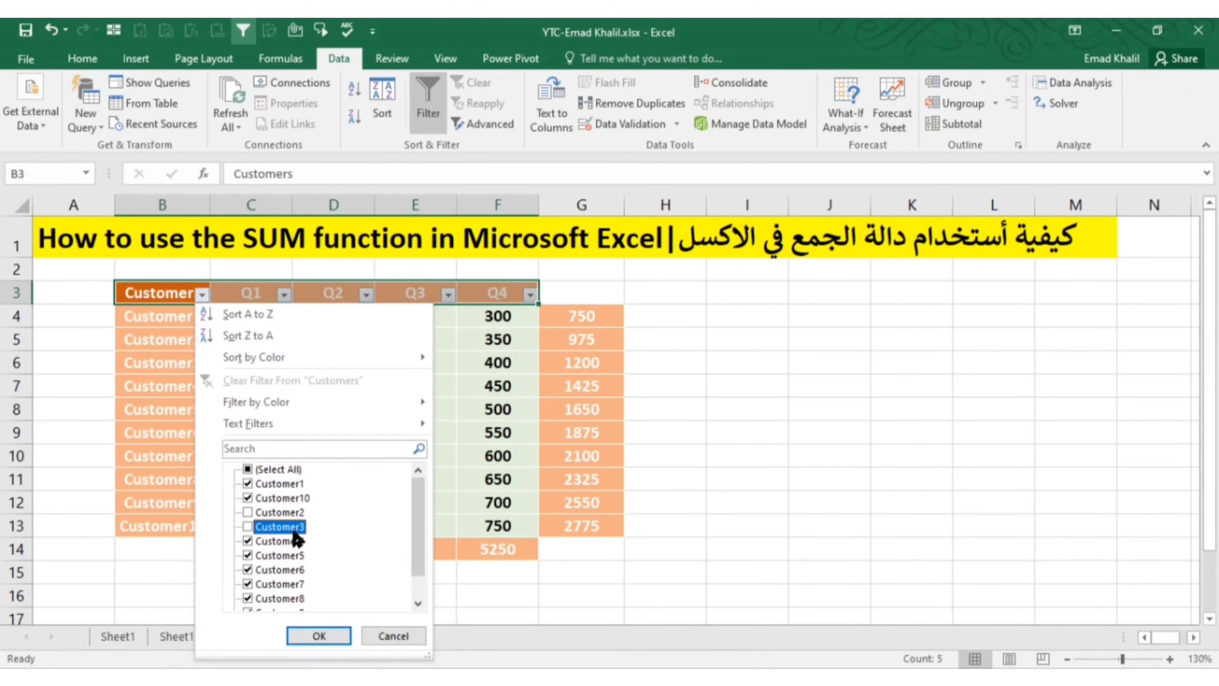
{"action": "left_click", "coordinate": [296, 541]}
{"action": "left_click", "coordinate": [322, 634]}
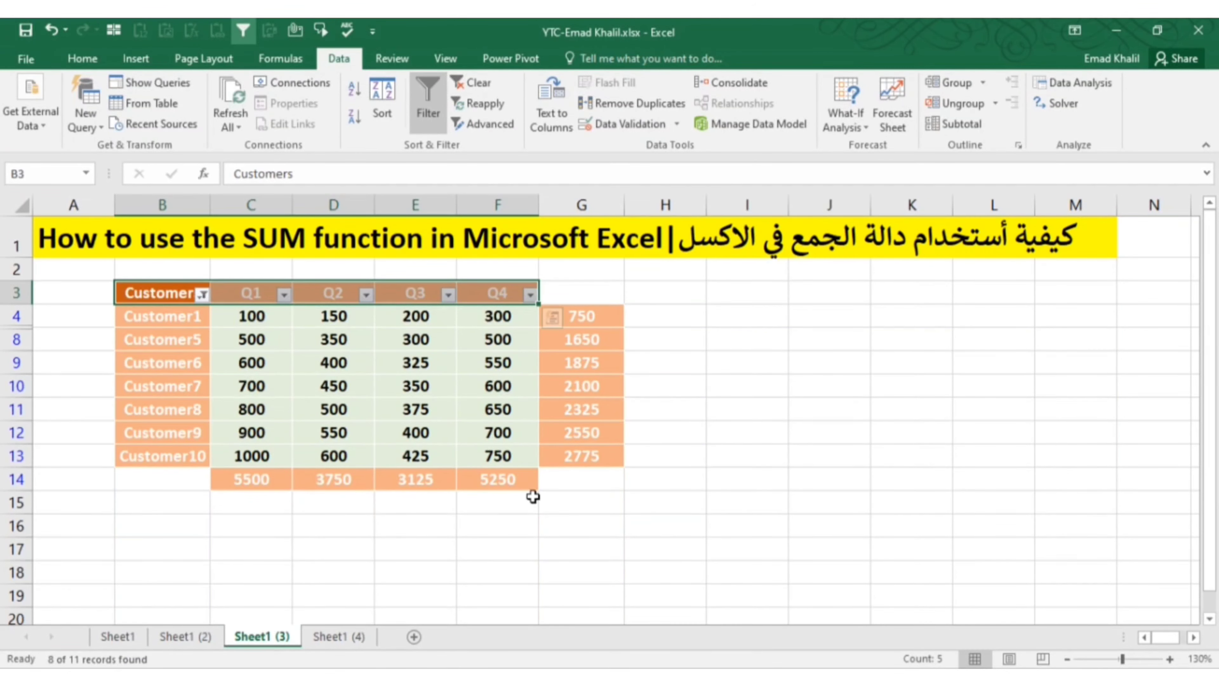
{"action": "left_click", "coordinate": [501, 479]}
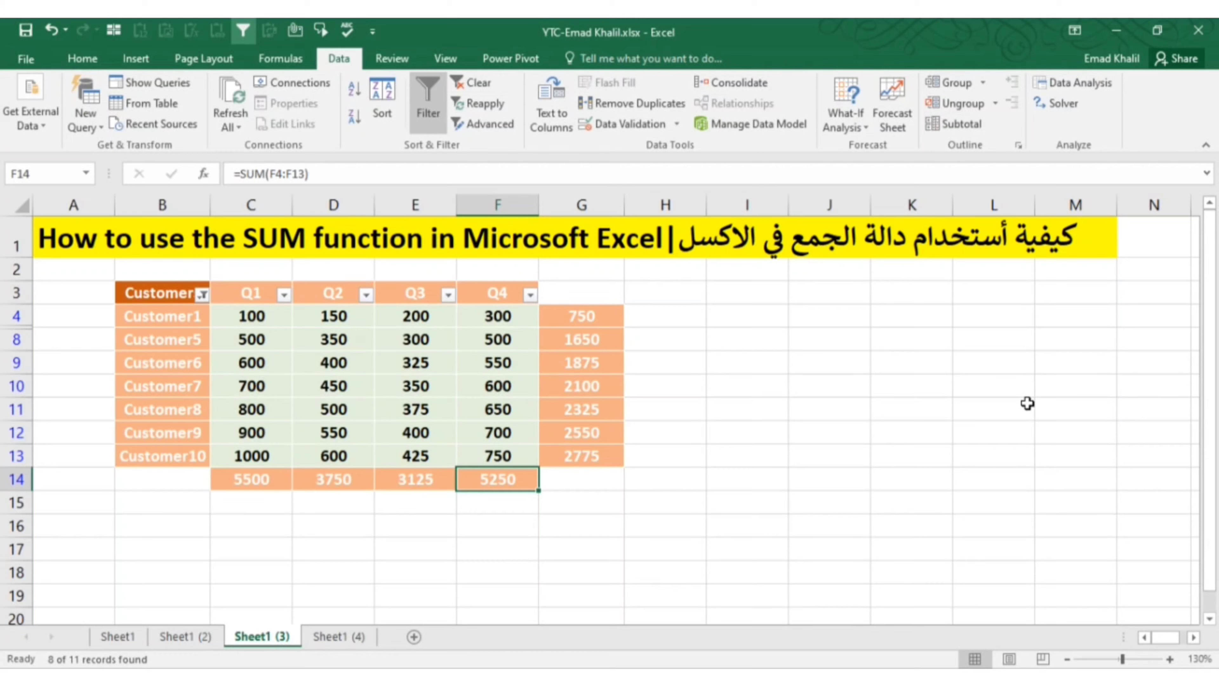
Replace F14's formula with =SUBTOTAL(9,Q4_) over F4:F13, showing 4050 for visible rows.
{"action": "key", "text": "Delete"}
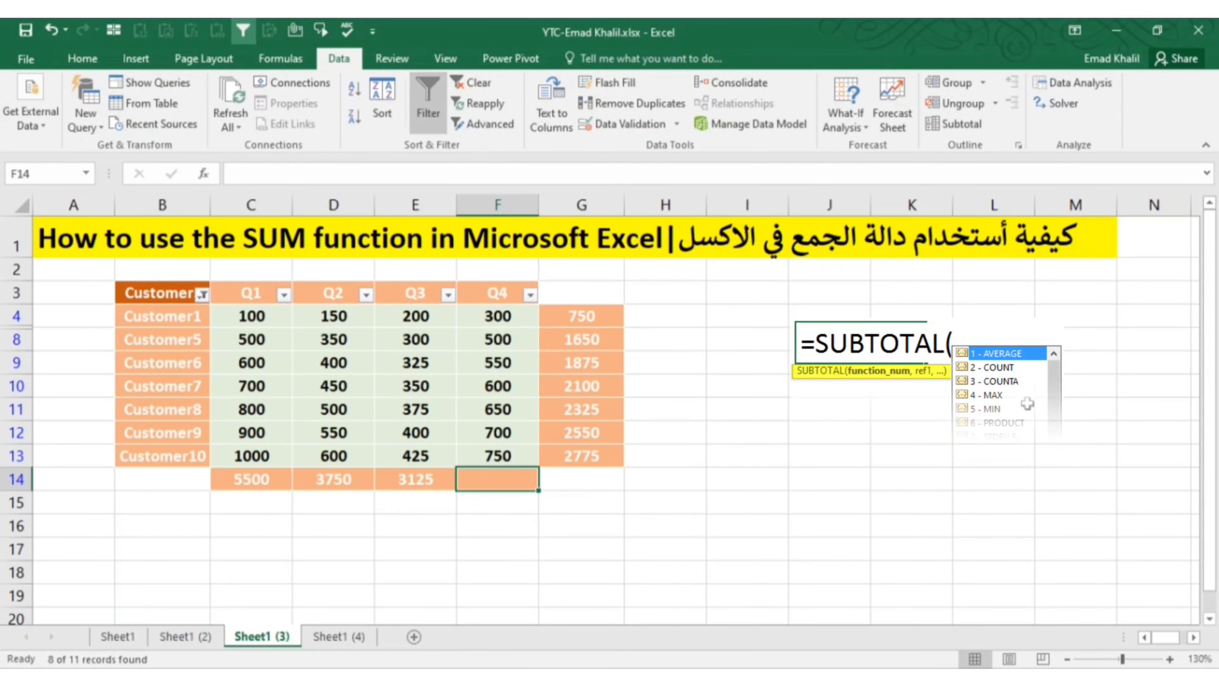
{"action": "type", "text": "=s"}
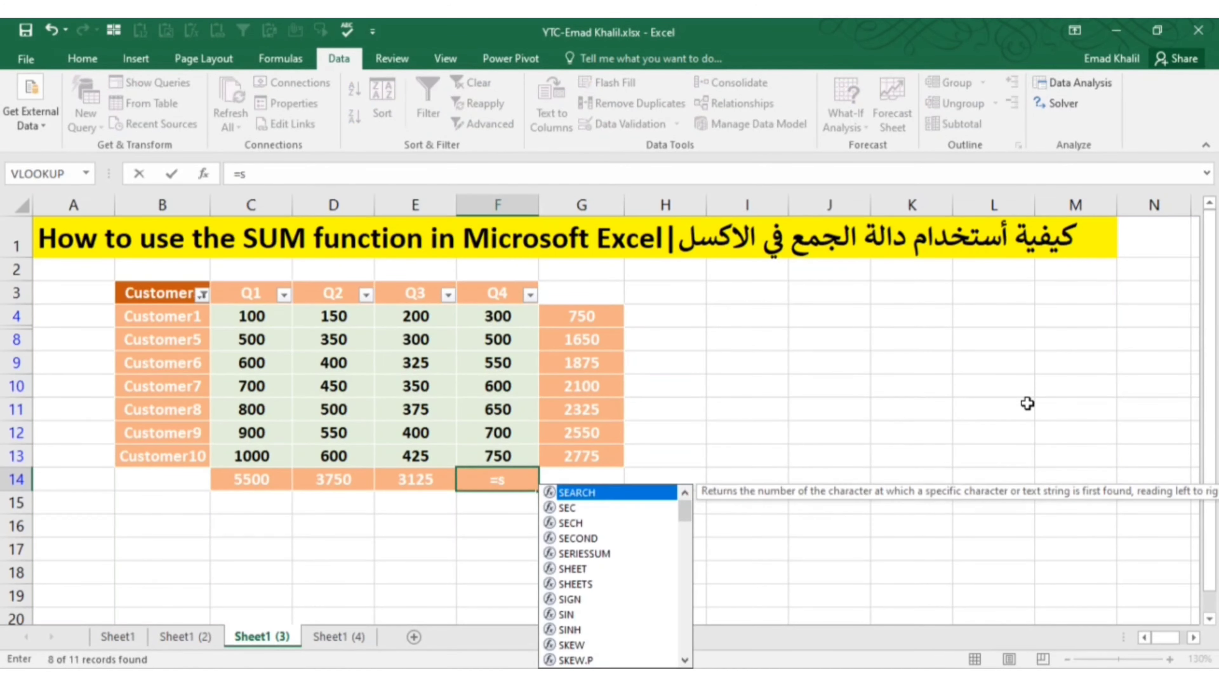
{"action": "type", "text": "ub"}
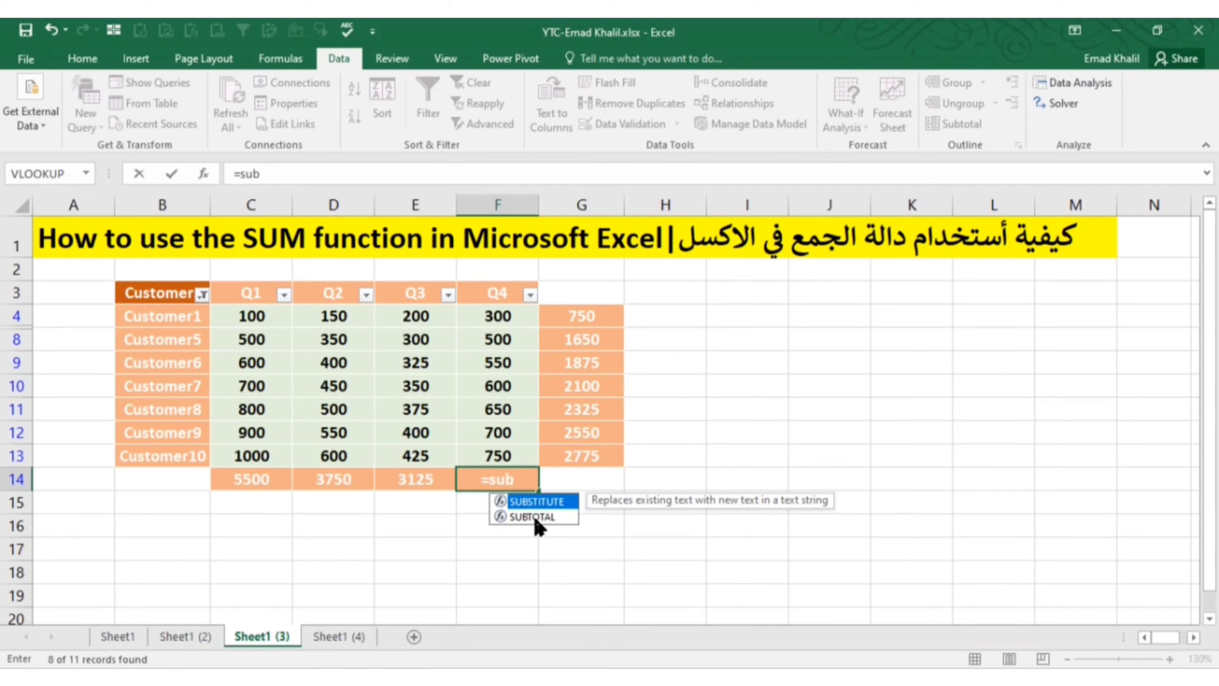
{"action": "double_click", "coordinate": [536, 517]}
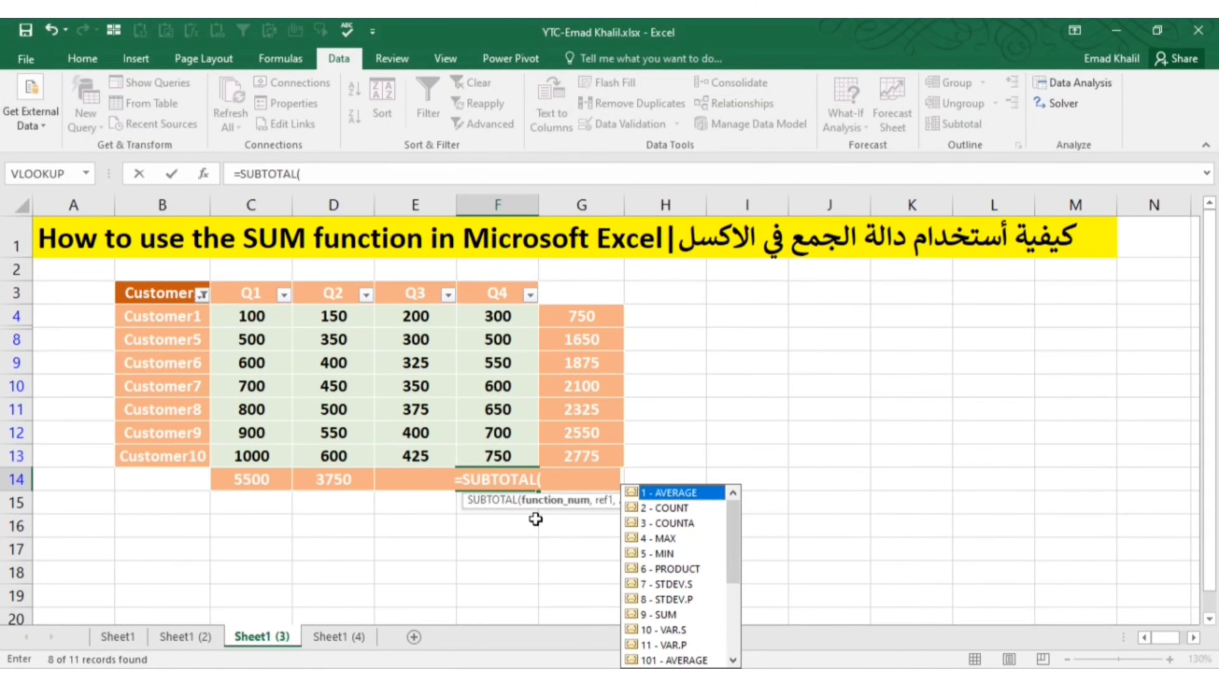
{"action": "mouse_move", "coordinate": [732, 555]}
{"action": "left_mouse_down"}
{"action": "mouse_move", "coordinate": [729, 645]}
{"action": "mouse_move", "coordinate": [737, 489]}
{"action": "left_mouse_up"}
{"action": "double_click", "coordinate": [661, 615]}
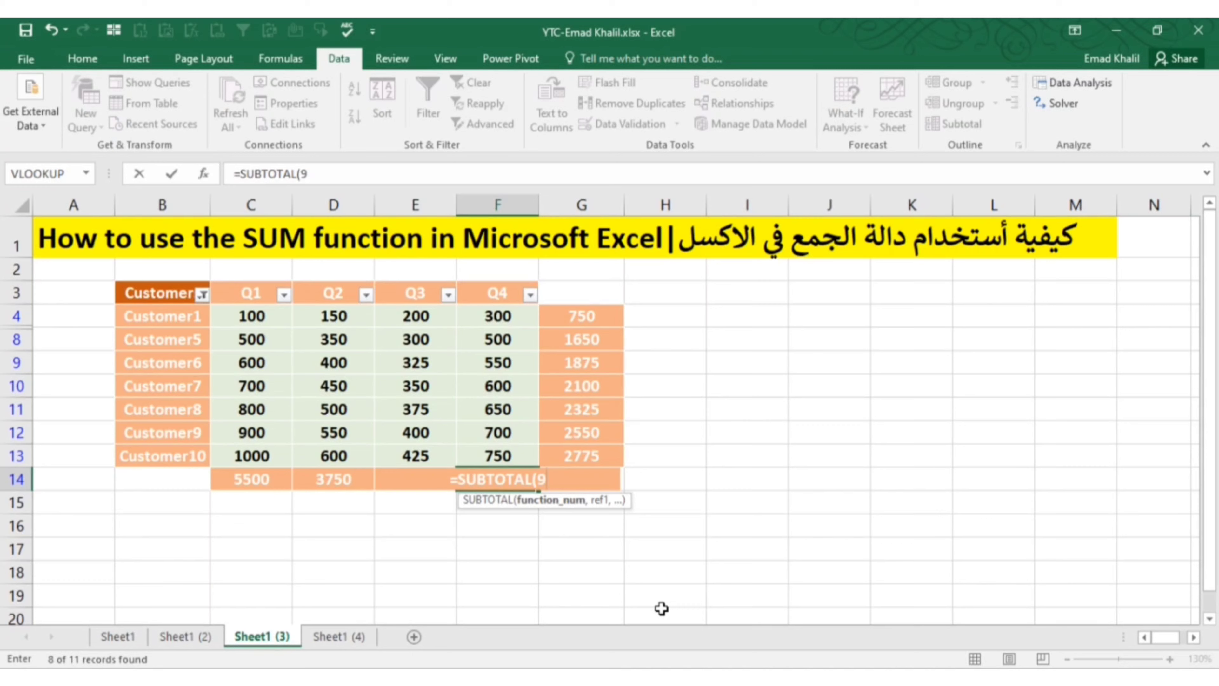
{"action": "type", "text": ","}
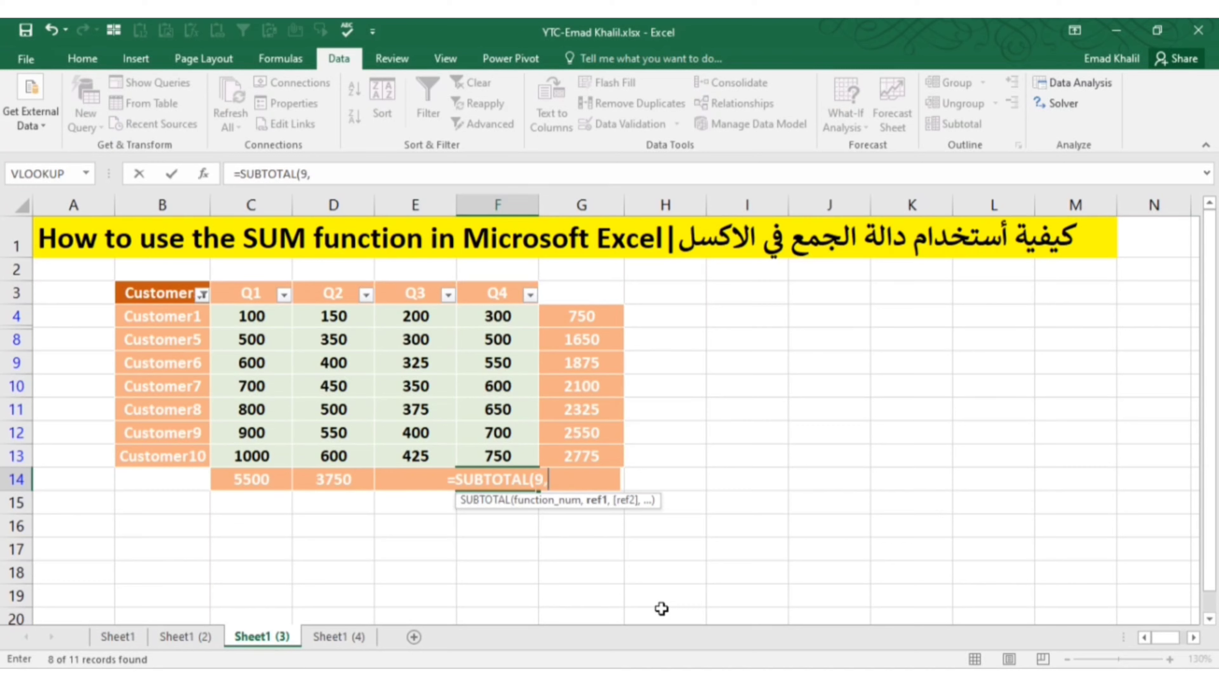
{"action": "left_click_drag", "start_coordinate": [498, 316], "coordinate": [497, 455]}
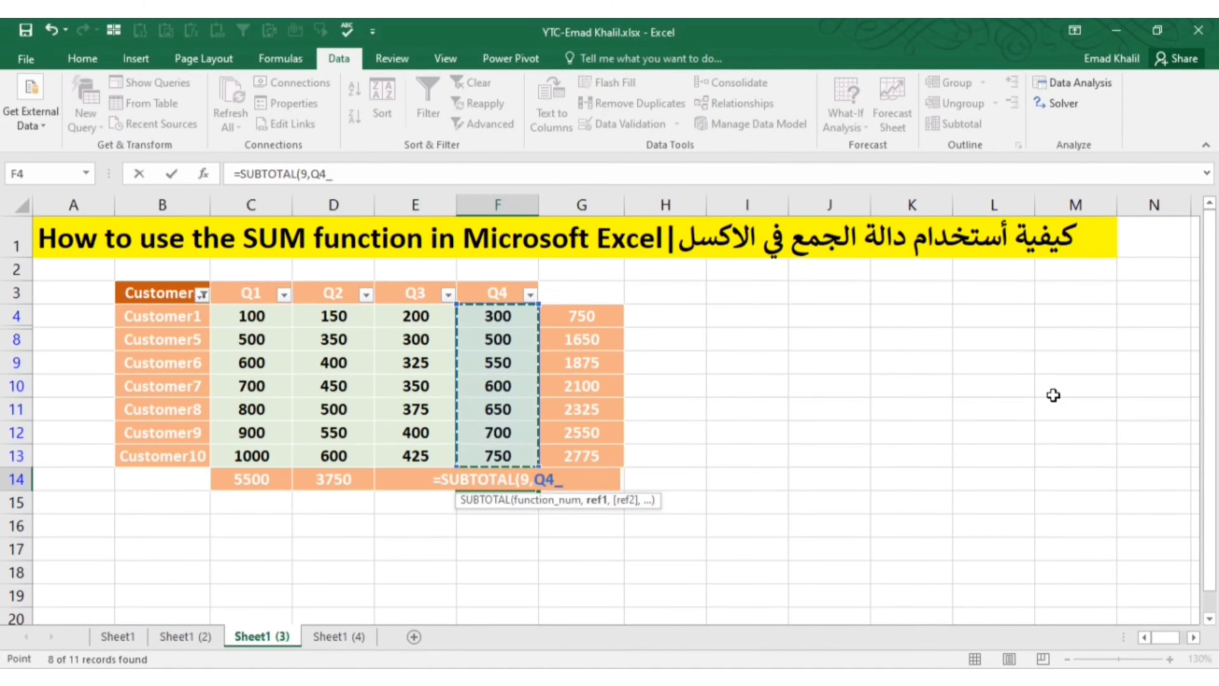
{"action": "type", "text": ")"}
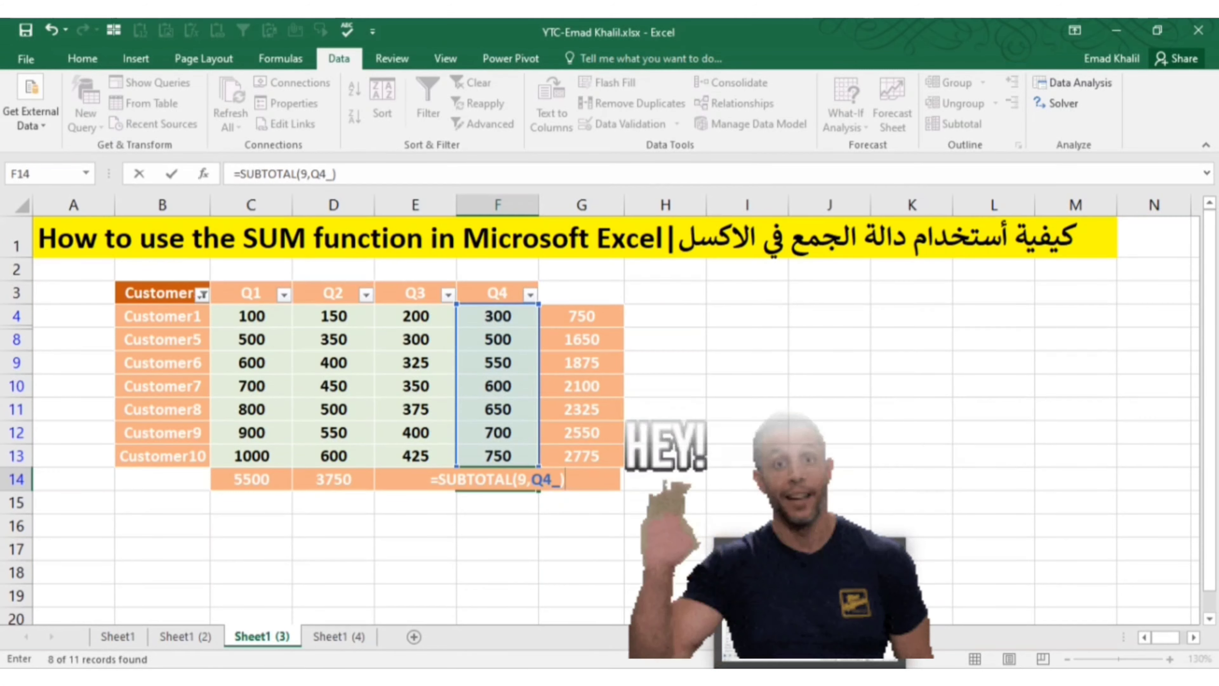
{"action": "key", "text": "ctrl+Return"}
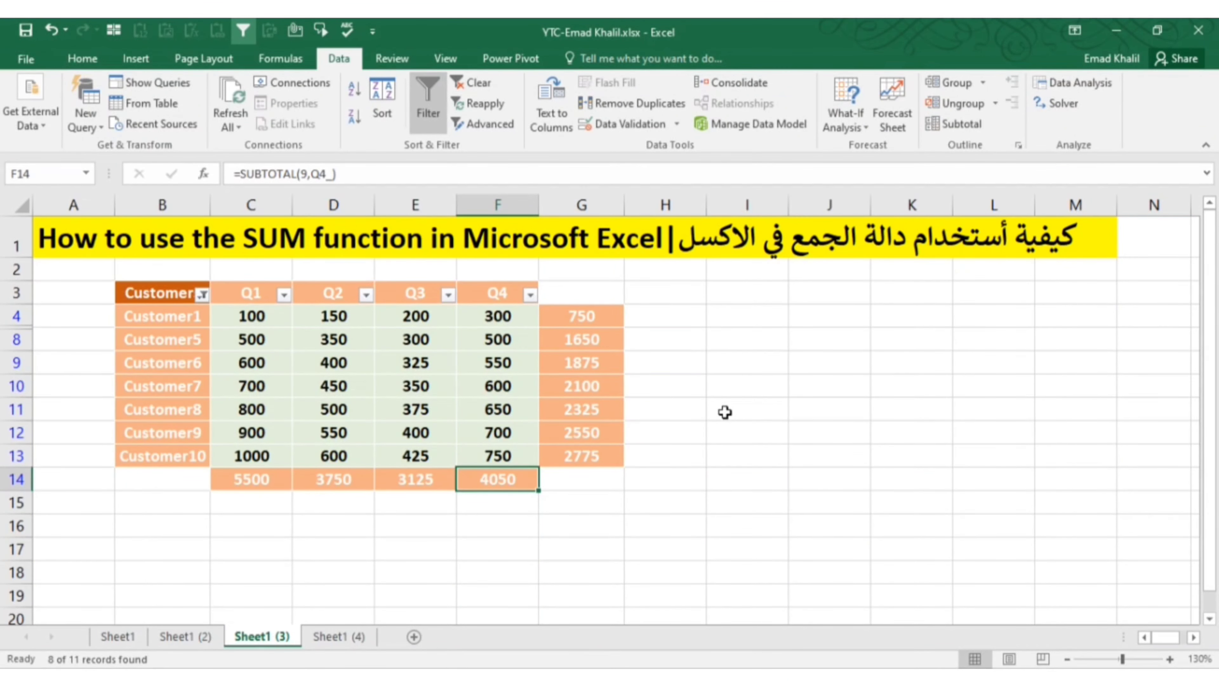
Also hide Customer5 in the Customers filter so the Q4 subtotal updates.
{"action": "left_click", "coordinate": [201, 294]}
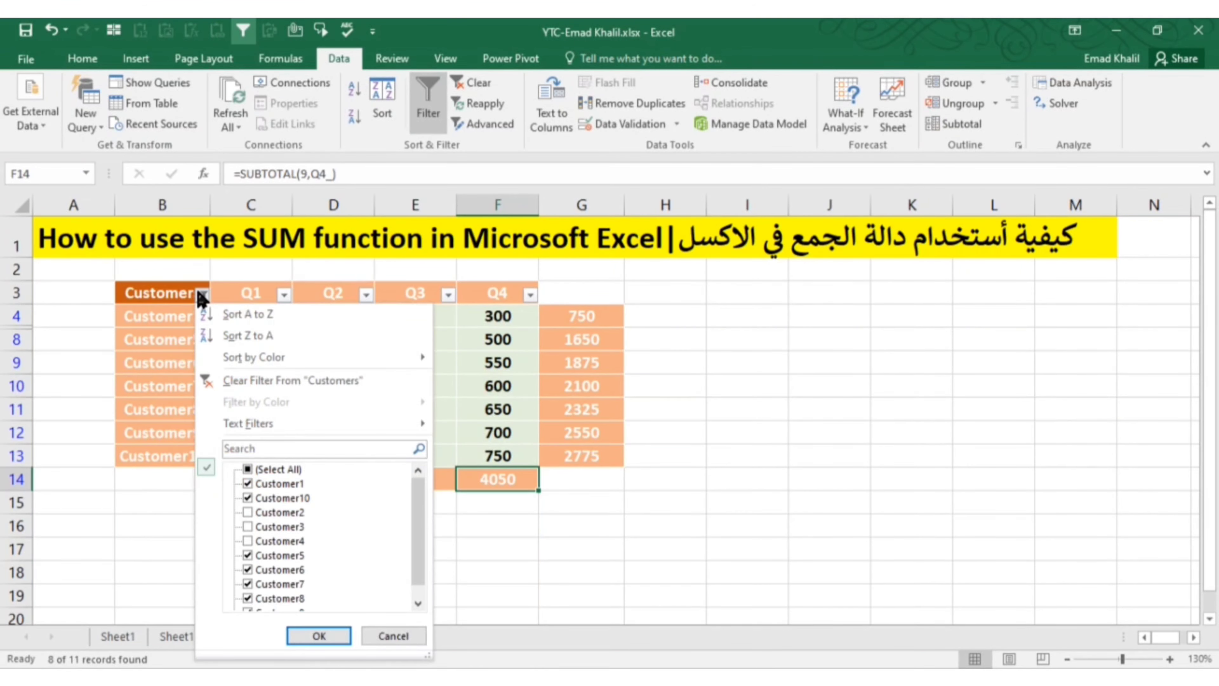
{"action": "left_click", "coordinate": [278, 556]}
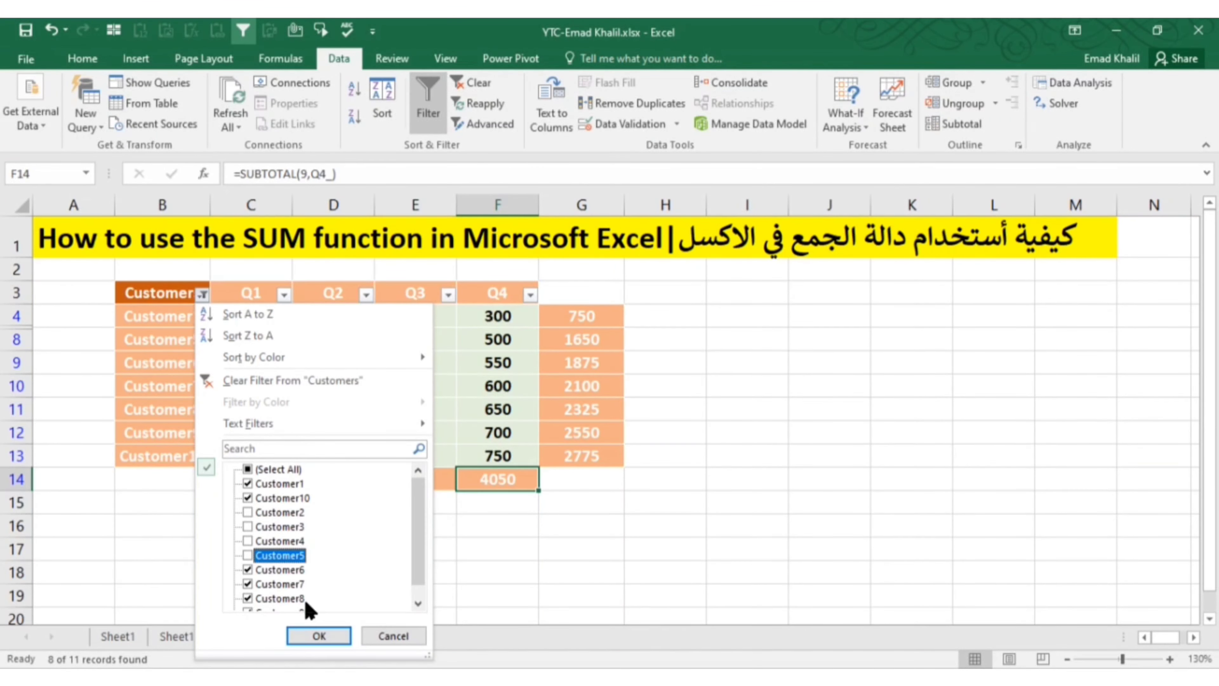
{"action": "left_click", "coordinate": [319, 635]}
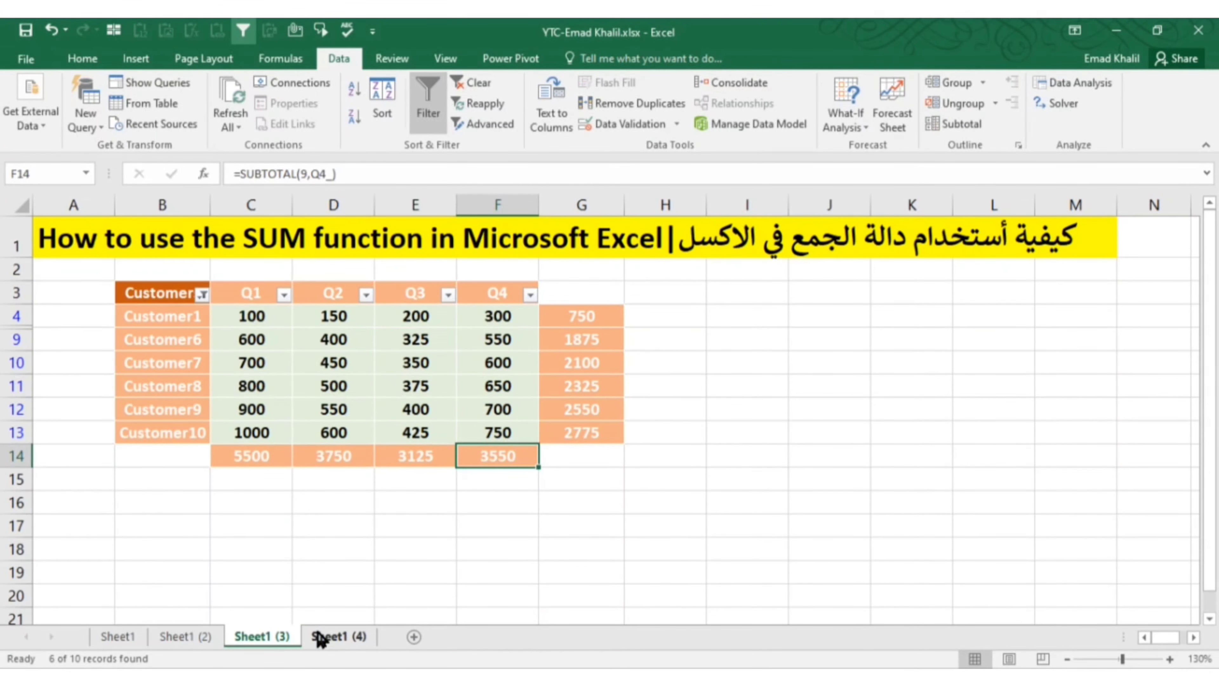
Select all customers in the filter so all ten show and Q4 reads 5250.
{"action": "left_click", "coordinate": [202, 294]}
{"action": "left_click", "coordinate": [272, 473]}
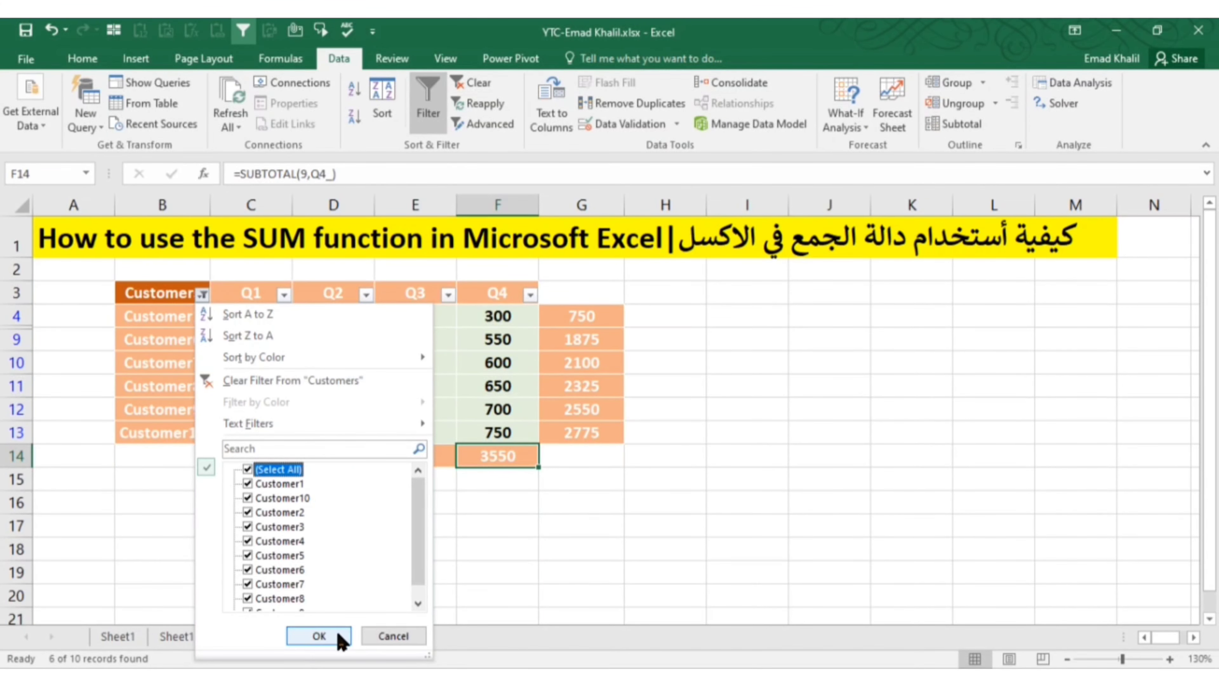
{"action": "left_click", "coordinate": [319, 635]}
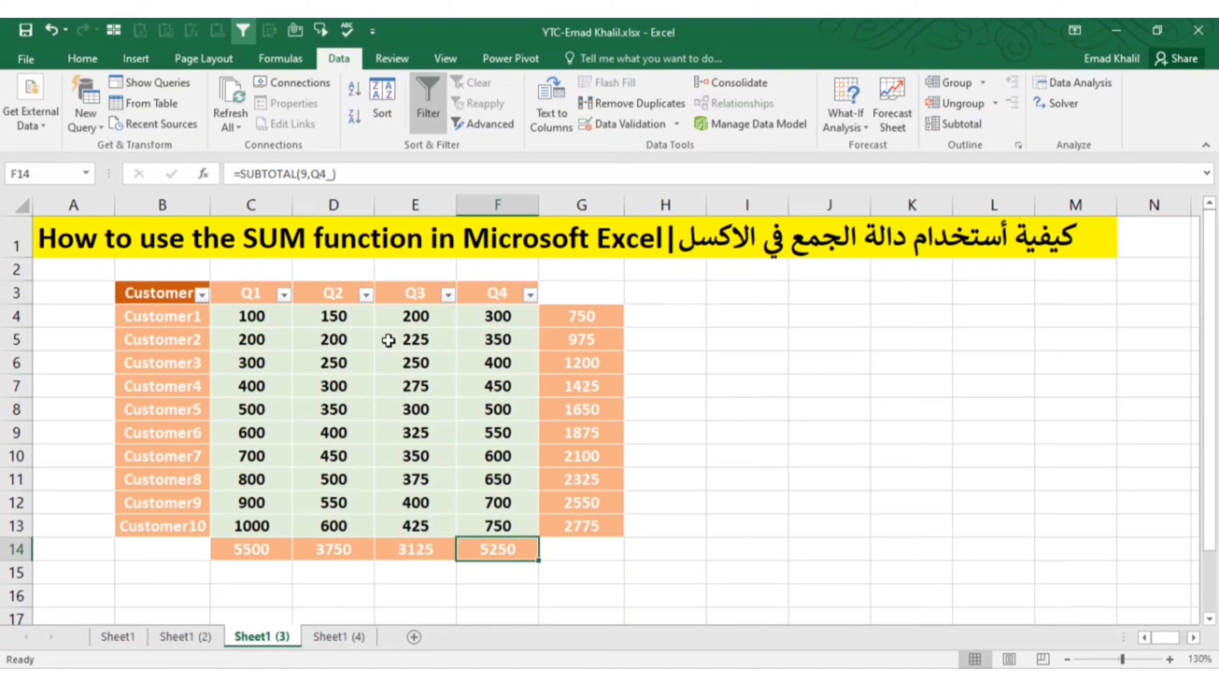
Format B3:F13 as a styled table with headers, creating Table1.
{"action": "mouse_move", "coordinate": [185, 325]}
{"action": "left_mouse_down"}
{"action": "mouse_move", "coordinate": [494, 513]}
{"action": "mouse_move", "coordinate": [494, 527]}
{"action": "left_mouse_up"}
{"action": "left_click", "coordinate": [754, 387]}
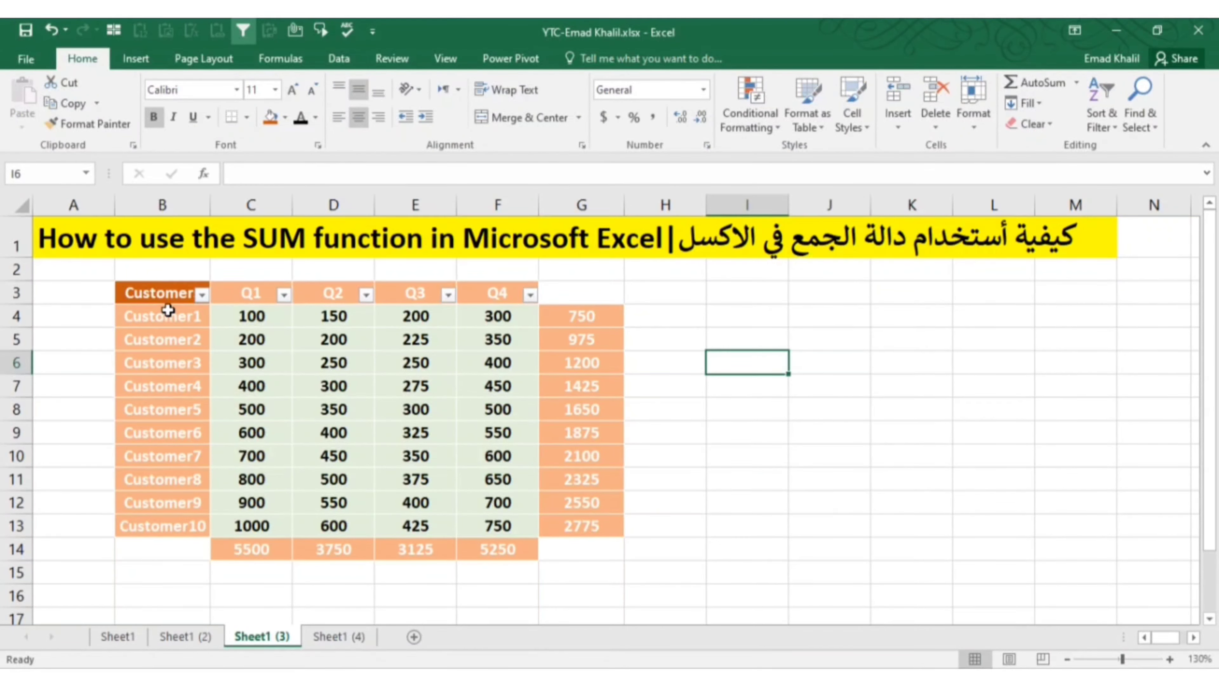
{"action": "left_click_drag", "start_coordinate": [166, 295], "coordinate": [515, 534]}
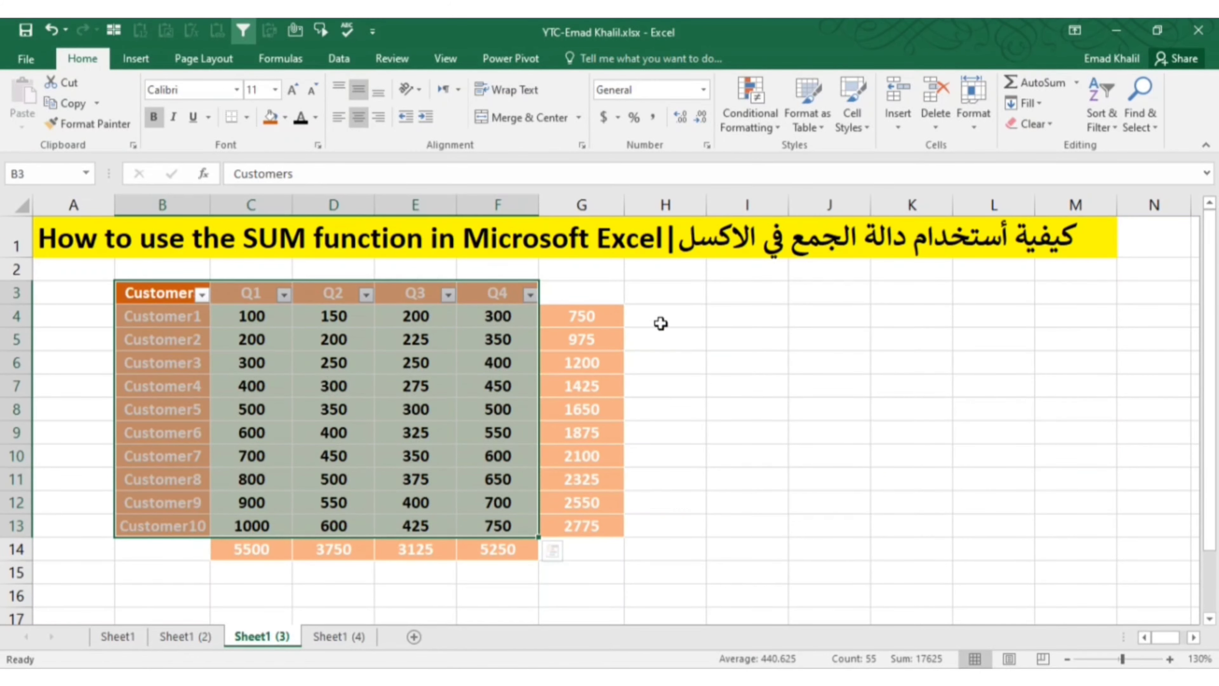
{"action": "left_click", "coordinate": [816, 126]}
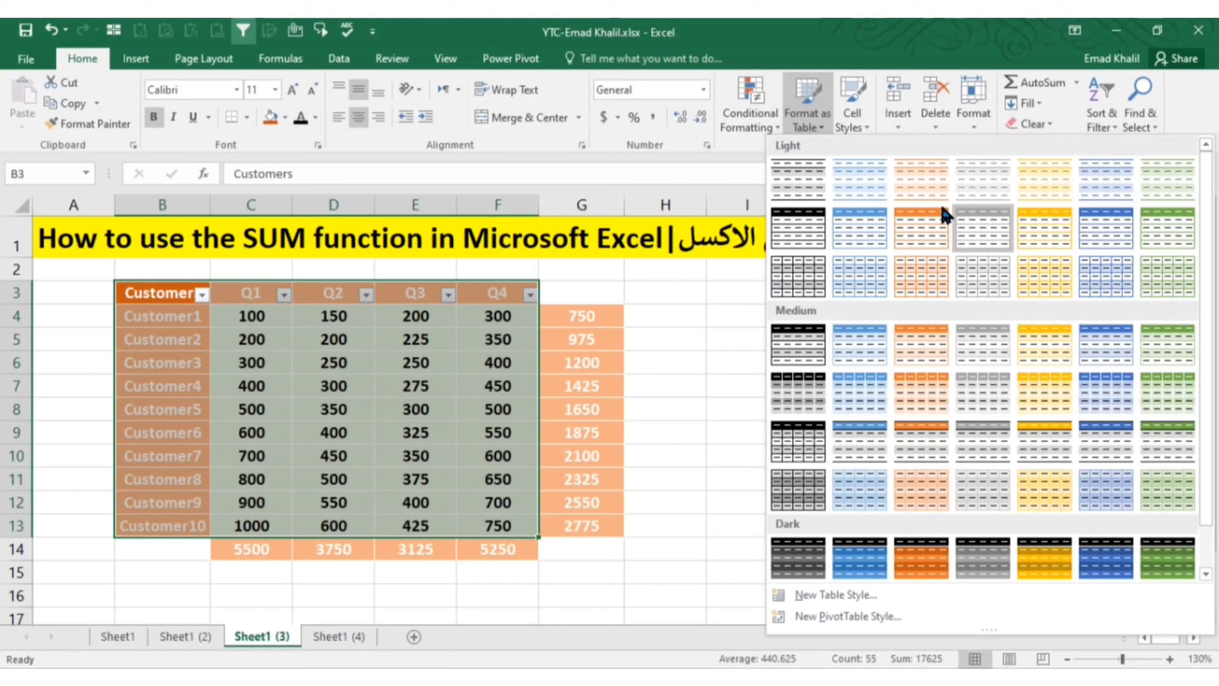
{"action": "left_click", "coordinate": [854, 194]}
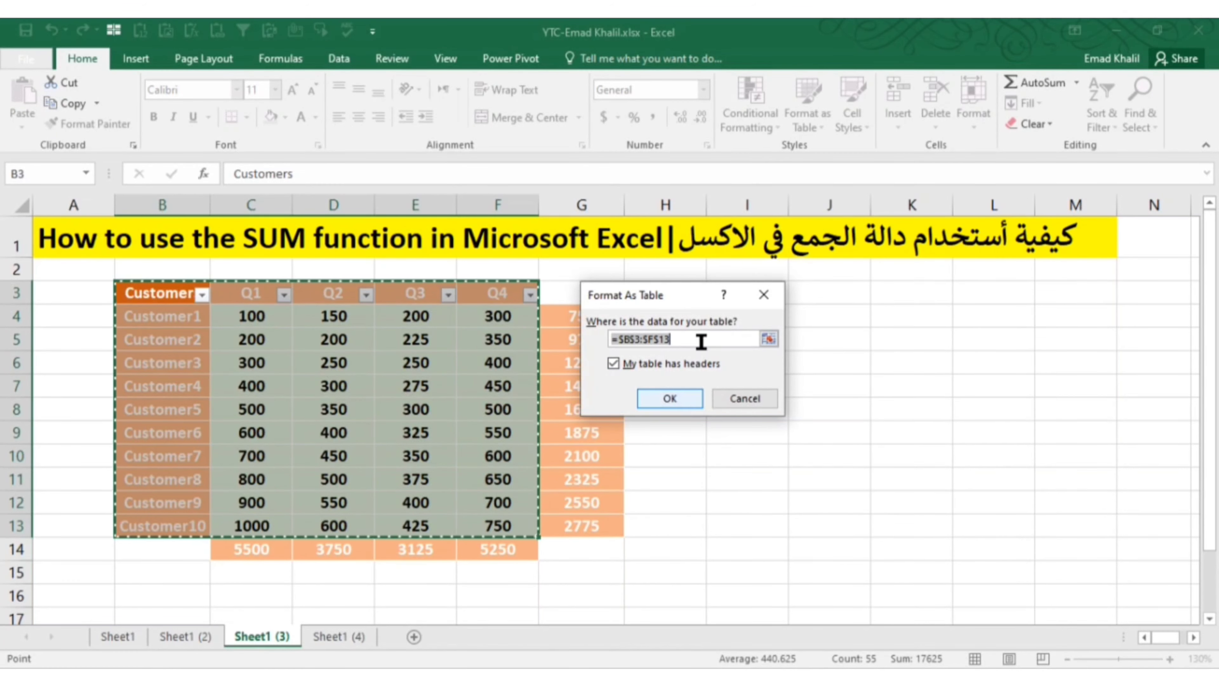
{"action": "left_click", "coordinate": [670, 398]}
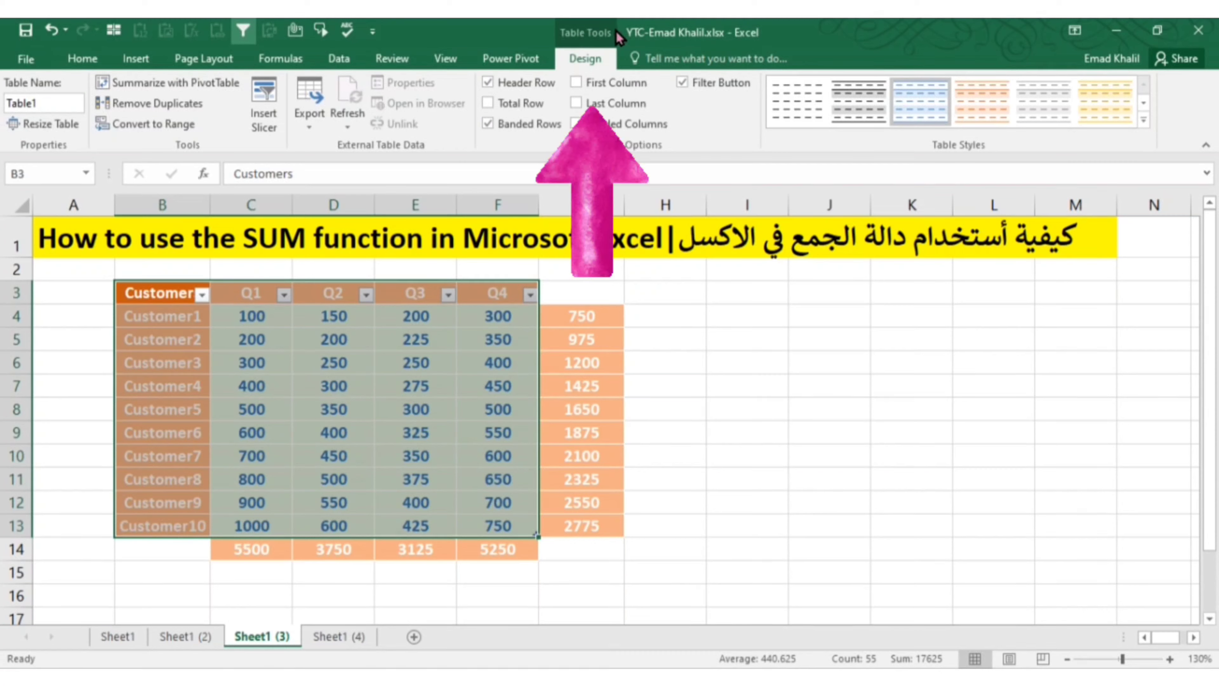
{"action": "left_click", "coordinate": [324, 337]}
Turn Table1's header row off, accepting the warning, and then back on.
{"action": "key", "text": "Up"}
{"action": "key", "text": "Right"}
{"action": "key", "text": "Right"}
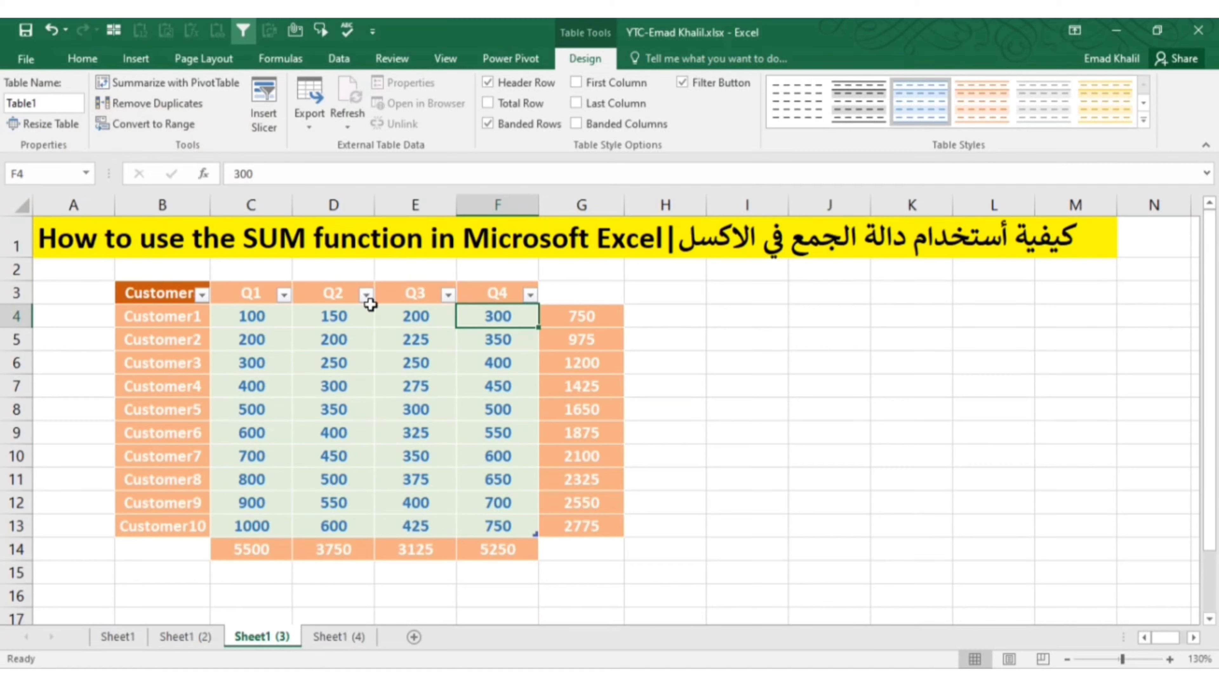
{"action": "left_click", "coordinate": [518, 84]}
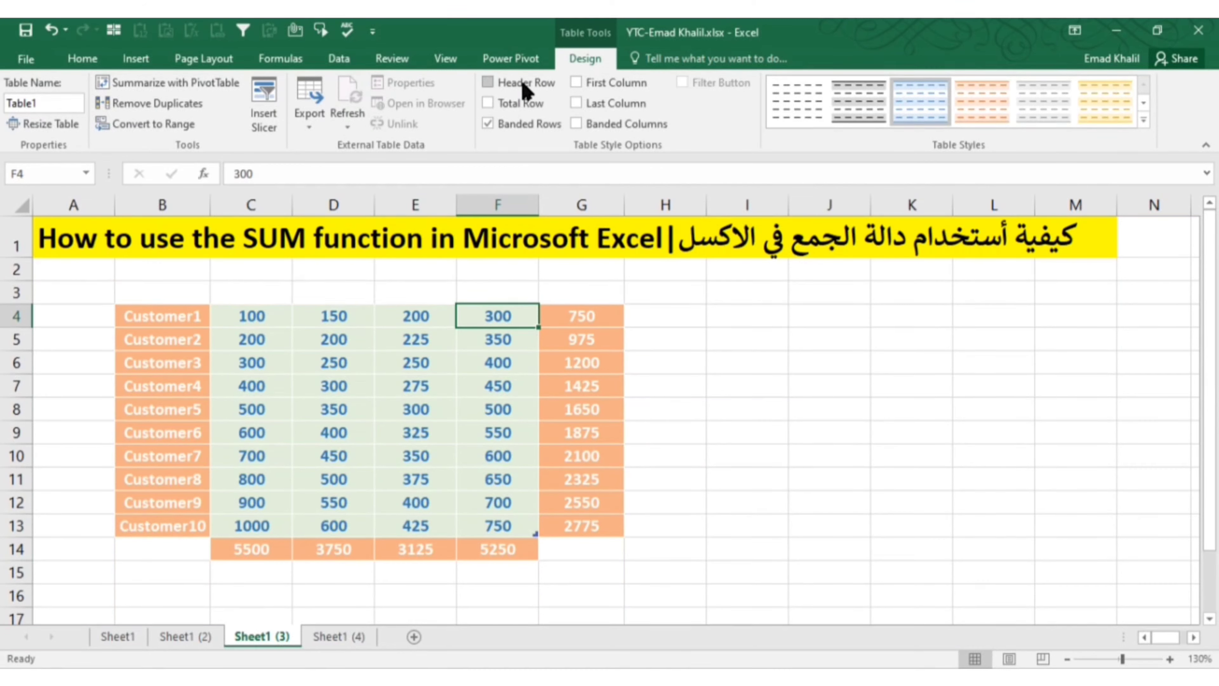
{"action": "left_click", "coordinate": [524, 85]}
{"action": "left_click", "coordinate": [523, 84]}
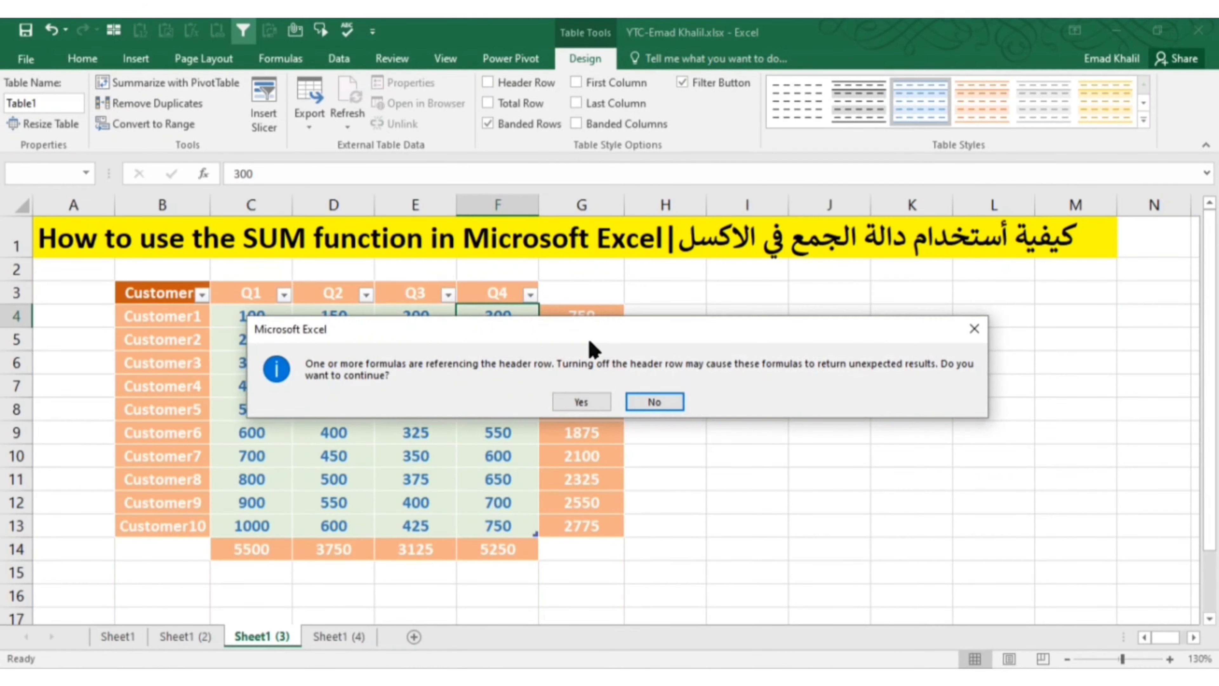
{"action": "left_click", "coordinate": [973, 329]}
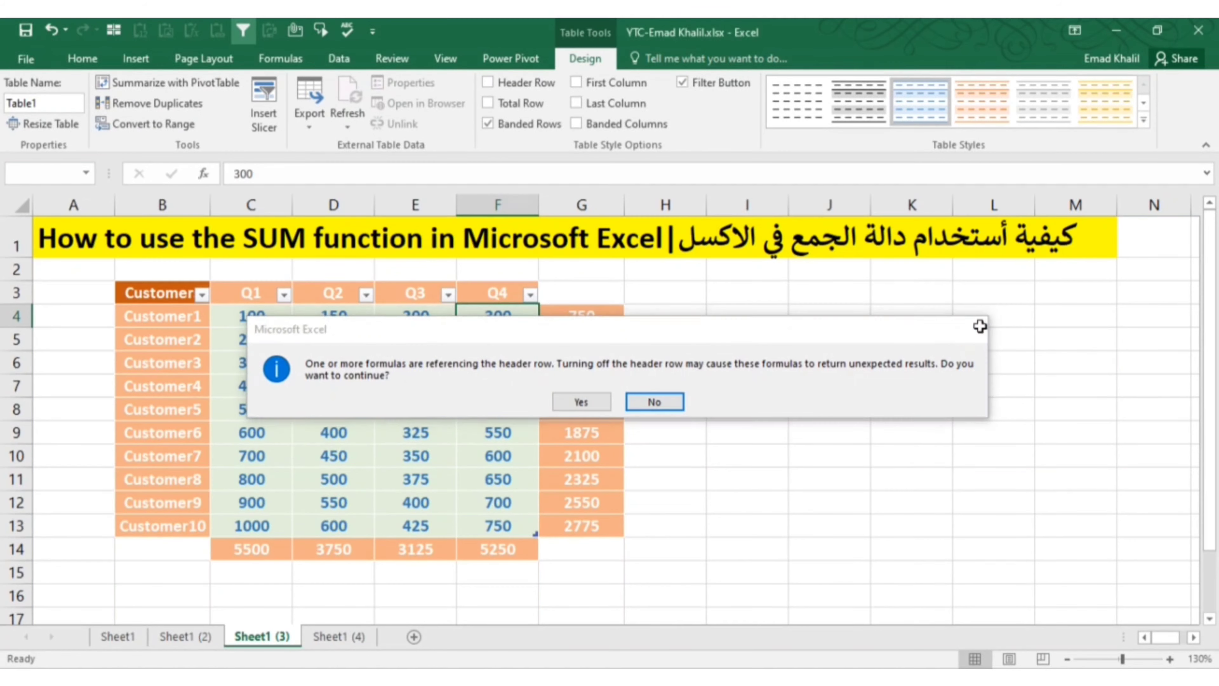
{"action": "left_click", "coordinate": [492, 85]}
{"action": "left_click", "coordinate": [576, 403]}
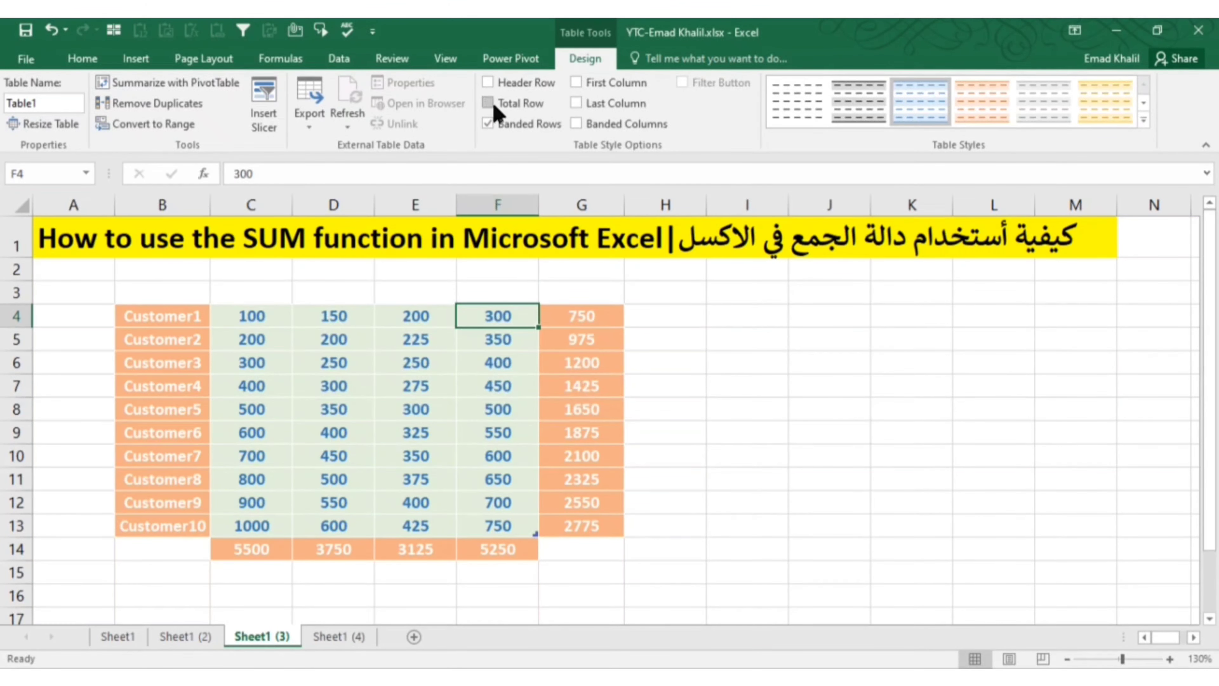
{"action": "left_click", "coordinate": [489, 82]}
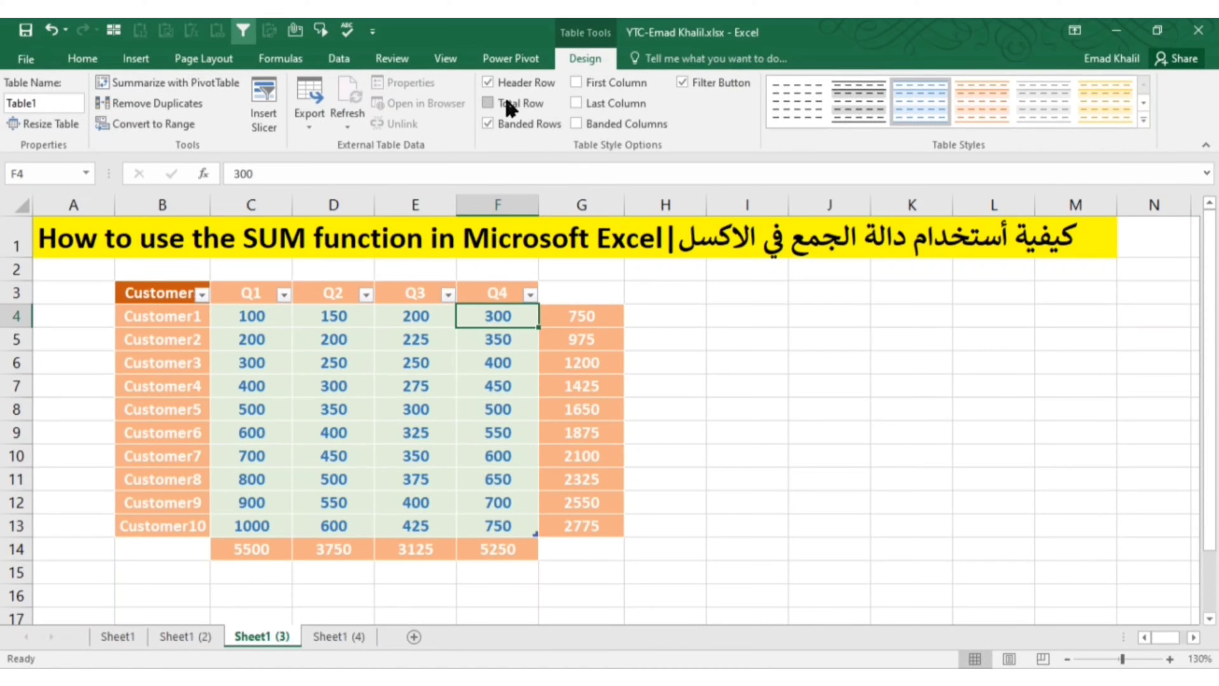
Add and then remove the table's total row, then select row 14.
{"action": "left_click", "coordinate": [503, 103]}
{"action": "left_click", "coordinate": [488, 102]}
{"action": "left_click", "coordinate": [17, 549]}
Clear the leftover sums in row 14 and add a Total row to Table1.
{"action": "right_click", "coordinate": [16, 549]}
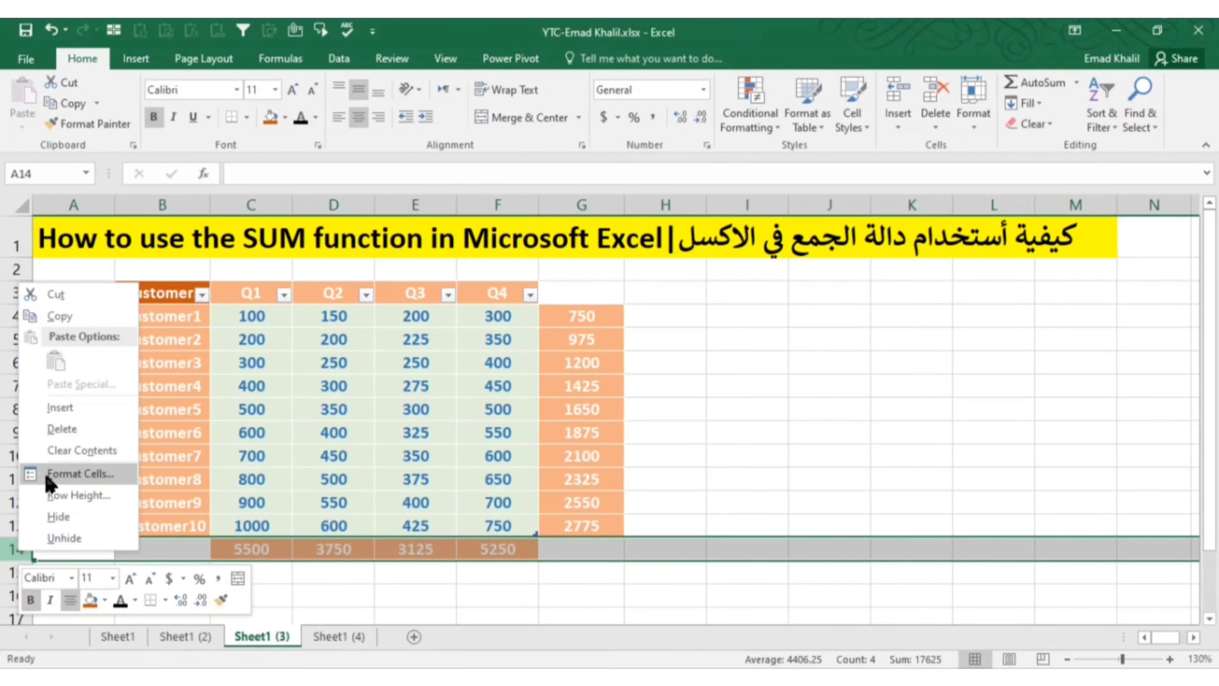
{"action": "left_click", "coordinate": [61, 449]}
{"action": "left_click", "coordinate": [262, 311]}
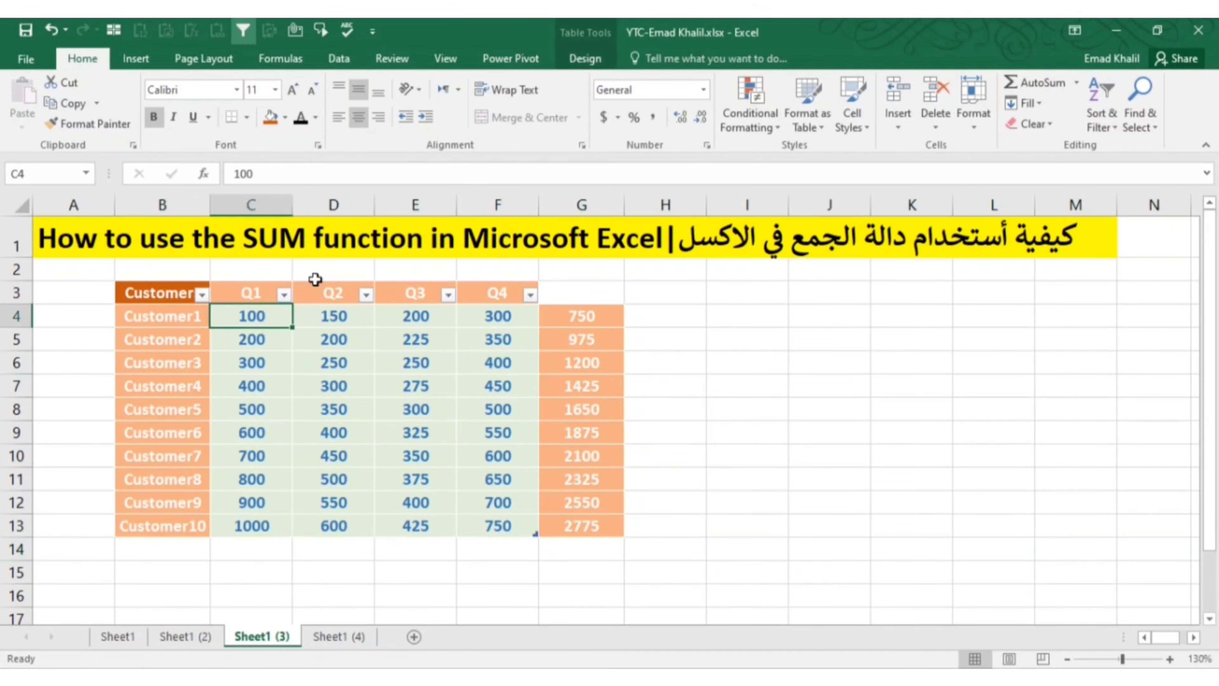
{"action": "left_click", "coordinate": [584, 58]}
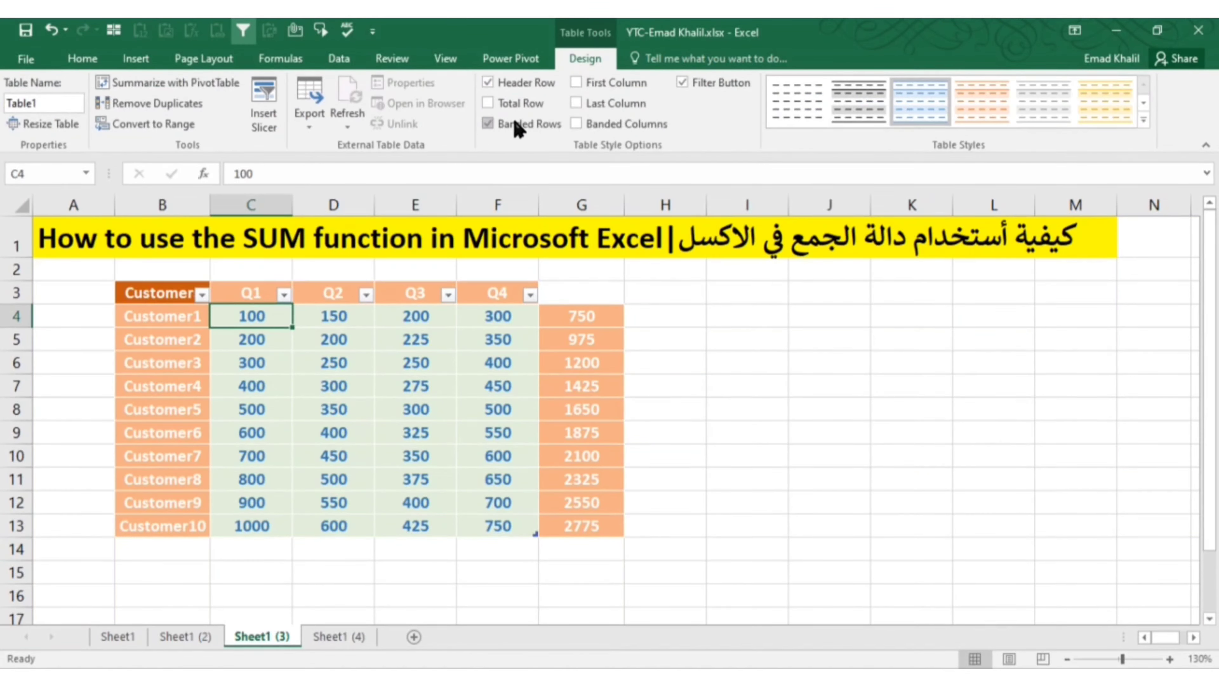
{"action": "left_click", "coordinate": [511, 102]}
{"action": "left_click", "coordinate": [511, 103]}
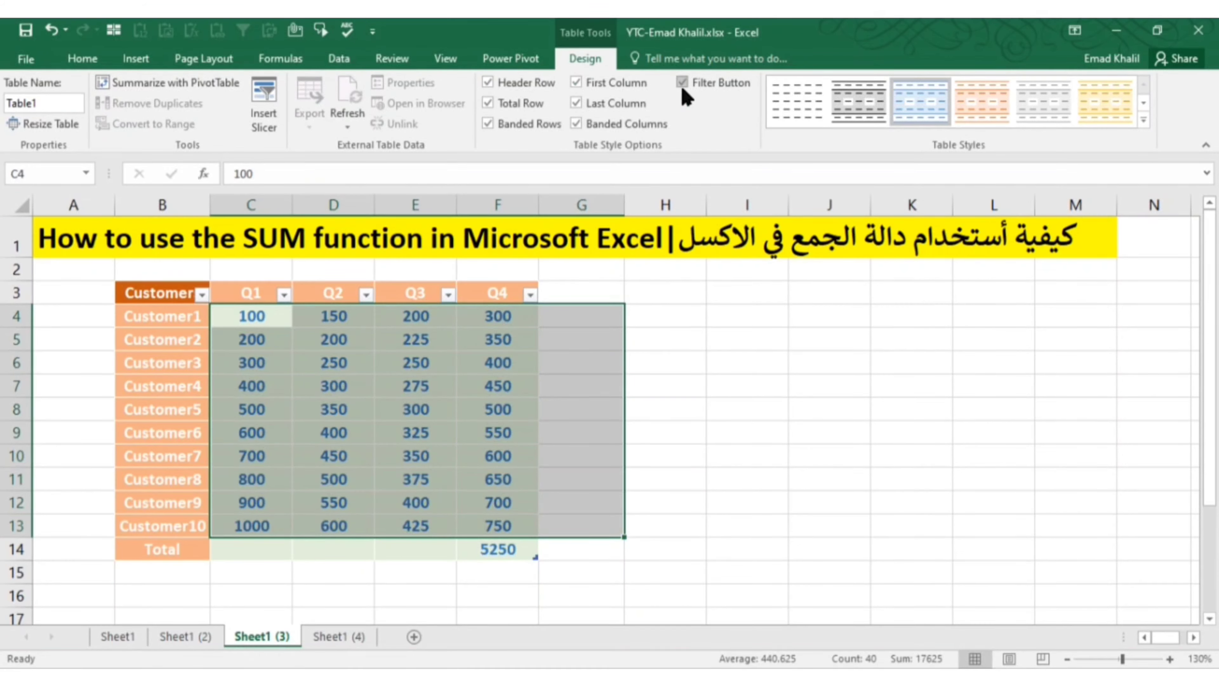
{"action": "left_click", "coordinate": [682, 83]}
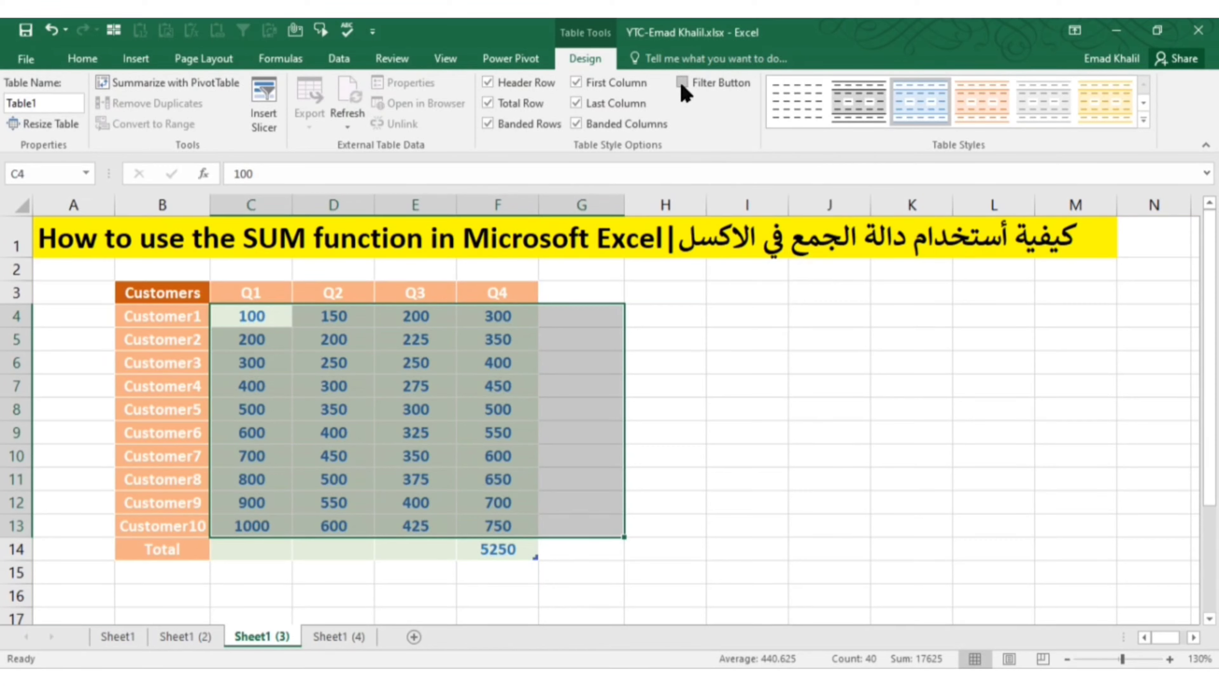
{"action": "left_click", "coordinate": [682, 82]}
Set the Total row's Q2 cell to Sum, giving 3750.
{"action": "left_click", "coordinate": [416, 379]}
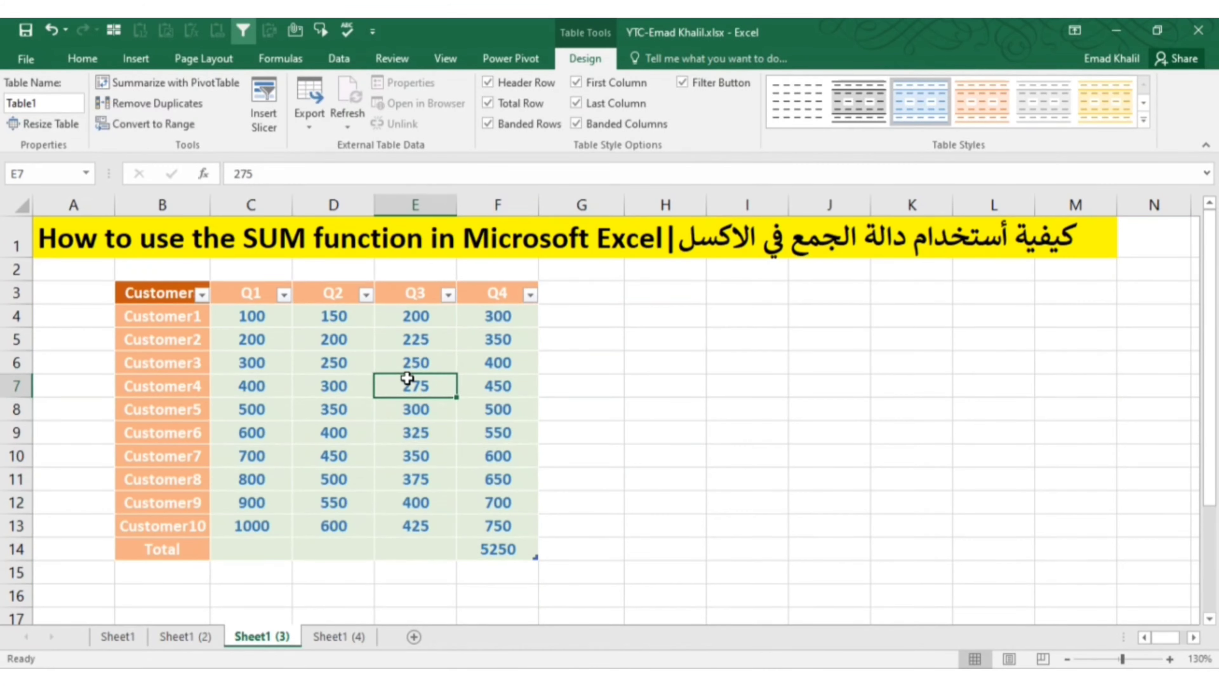
{"action": "left_click", "coordinate": [235, 546]}
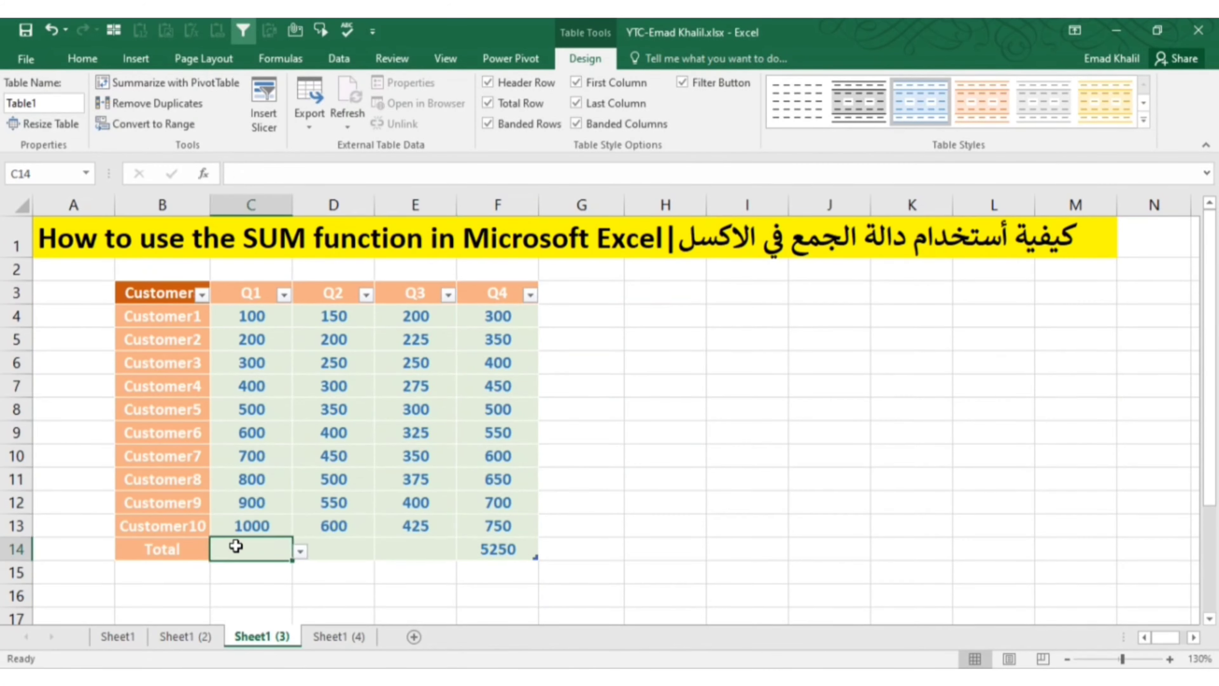
{"action": "left_click", "coordinate": [300, 550]}
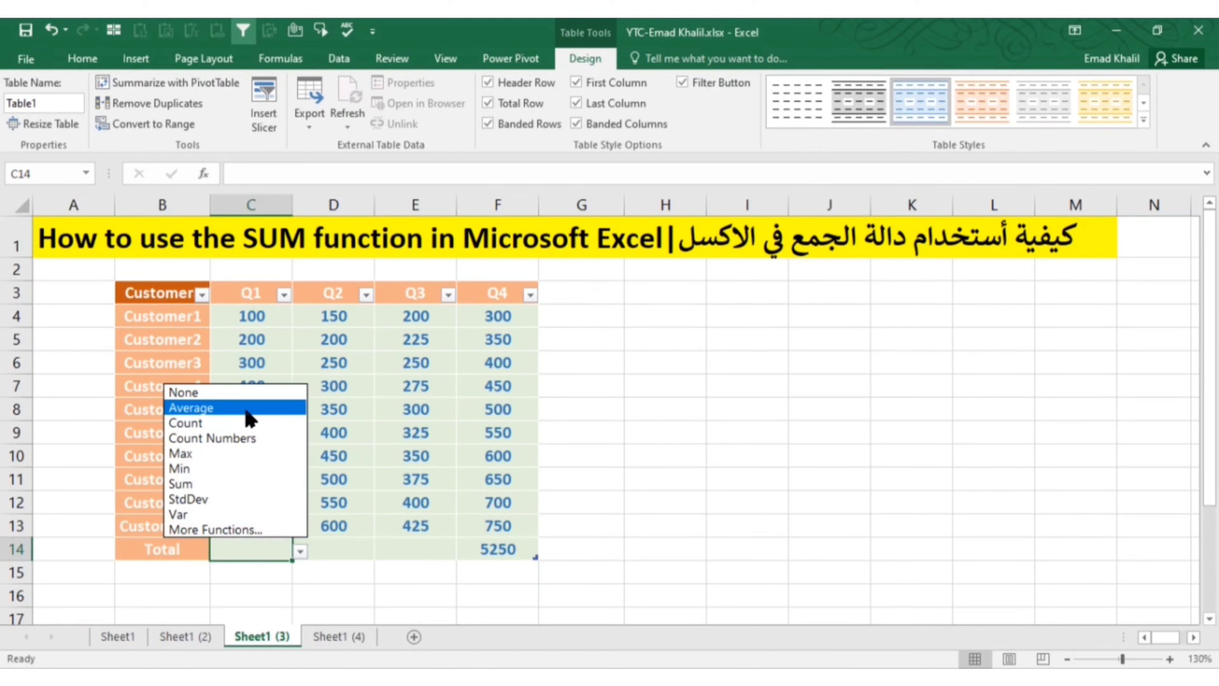
{"action": "left_click", "coordinate": [364, 547]}
{"action": "left_click", "coordinate": [357, 546]}
{"action": "left_click", "coordinate": [382, 551]}
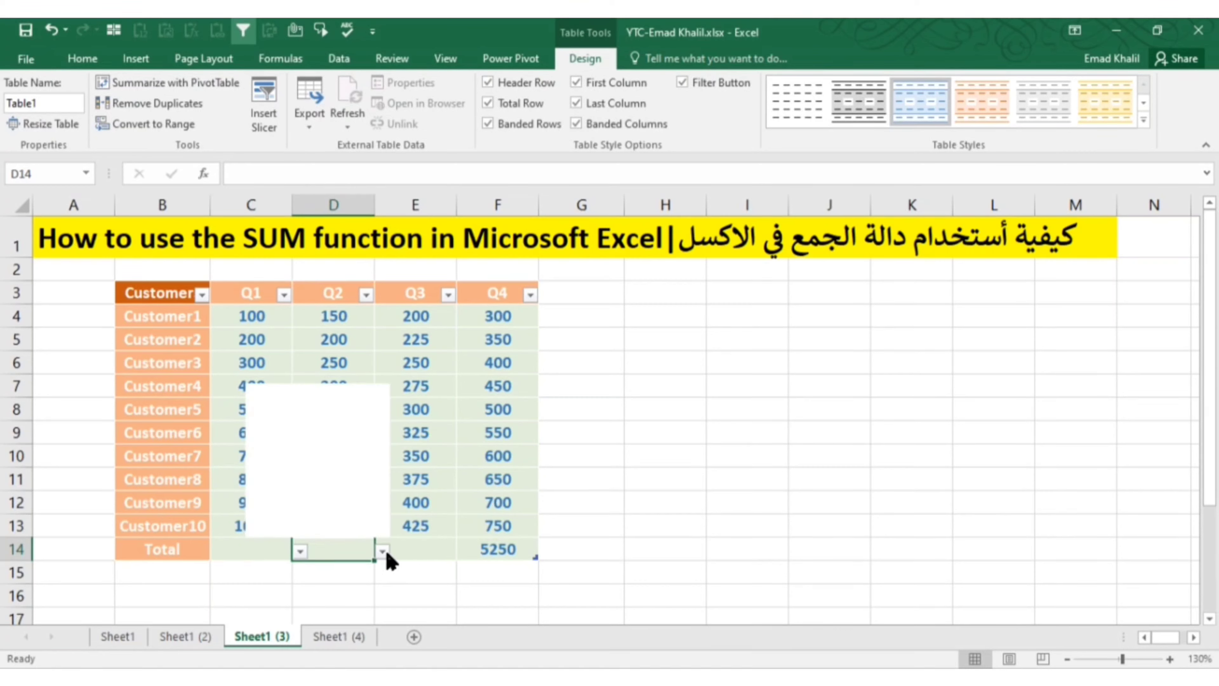
{"action": "left_click", "coordinate": [295, 490]}
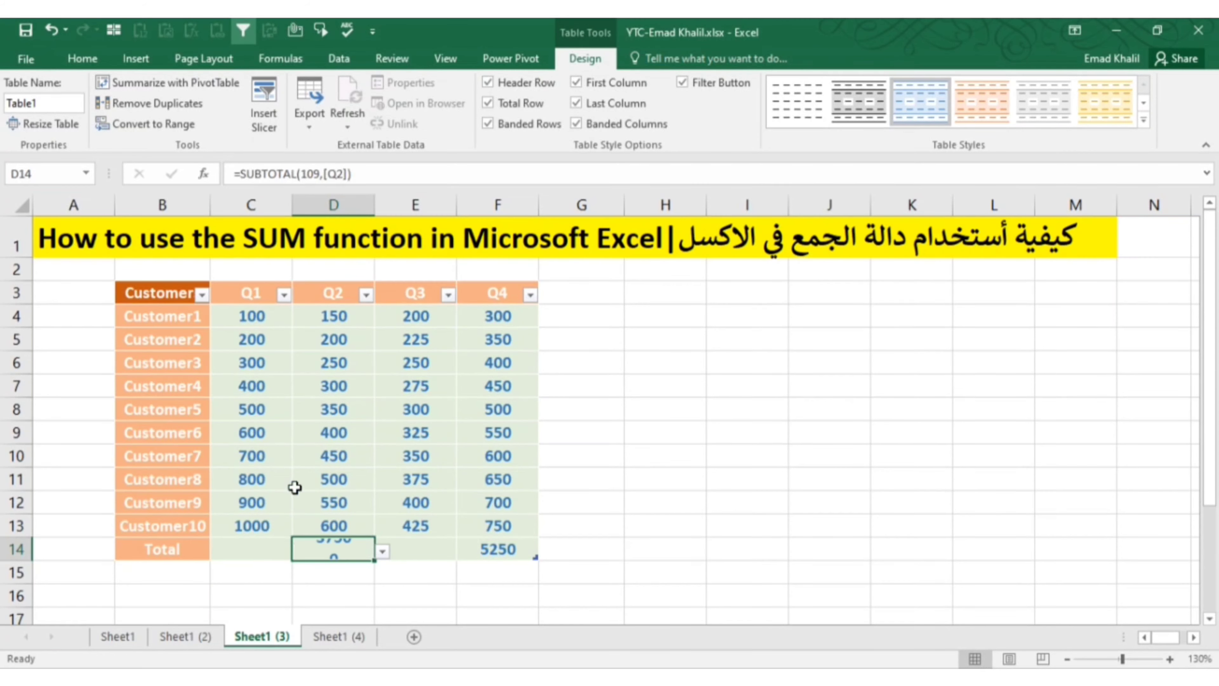
{"action": "left_click", "coordinate": [358, 294]}
{"action": "left_click", "coordinate": [366, 294]}
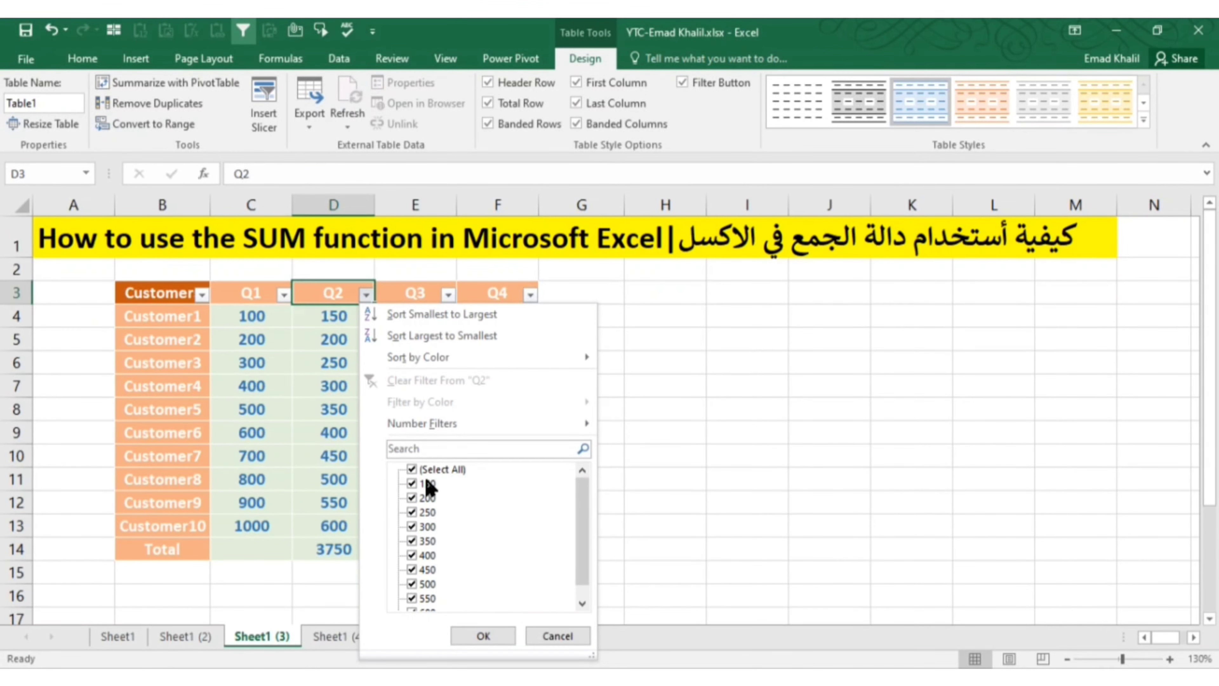
Filter out Customer2 and Customer10 so Q2 totals 2950 and Q4 4150.
{"action": "left_click", "coordinate": [111, 351]}
{"action": "left_click", "coordinate": [202, 294]}
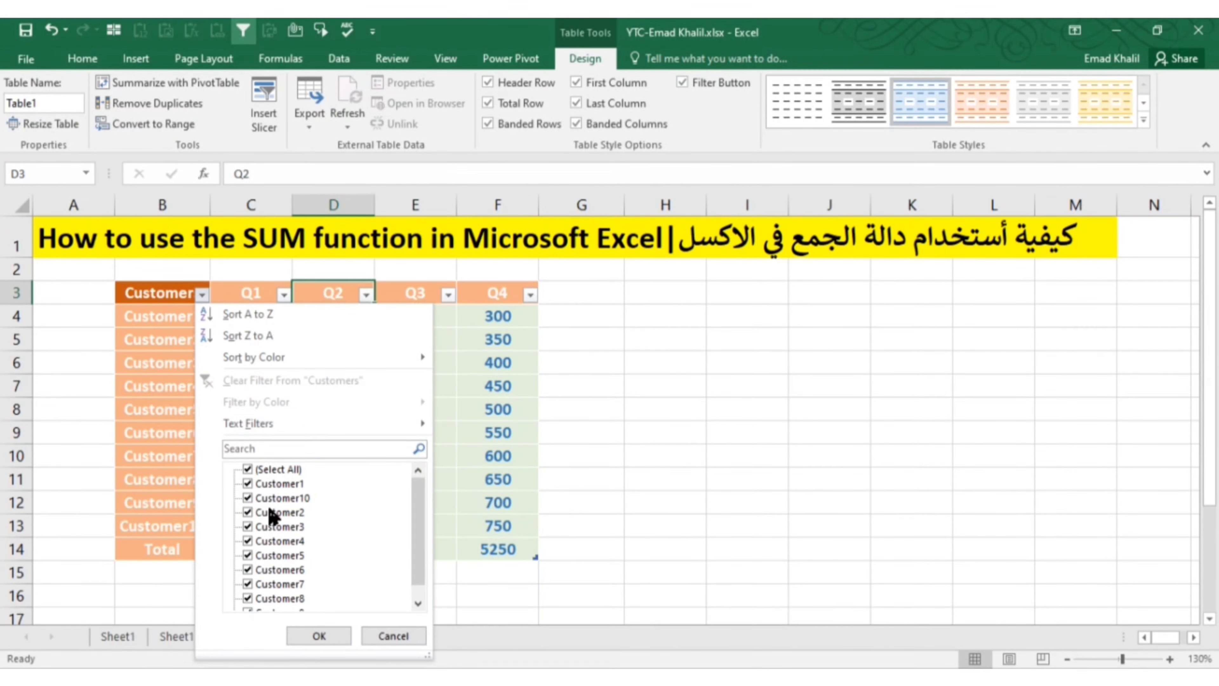
{"action": "left_click", "coordinate": [332, 639]}
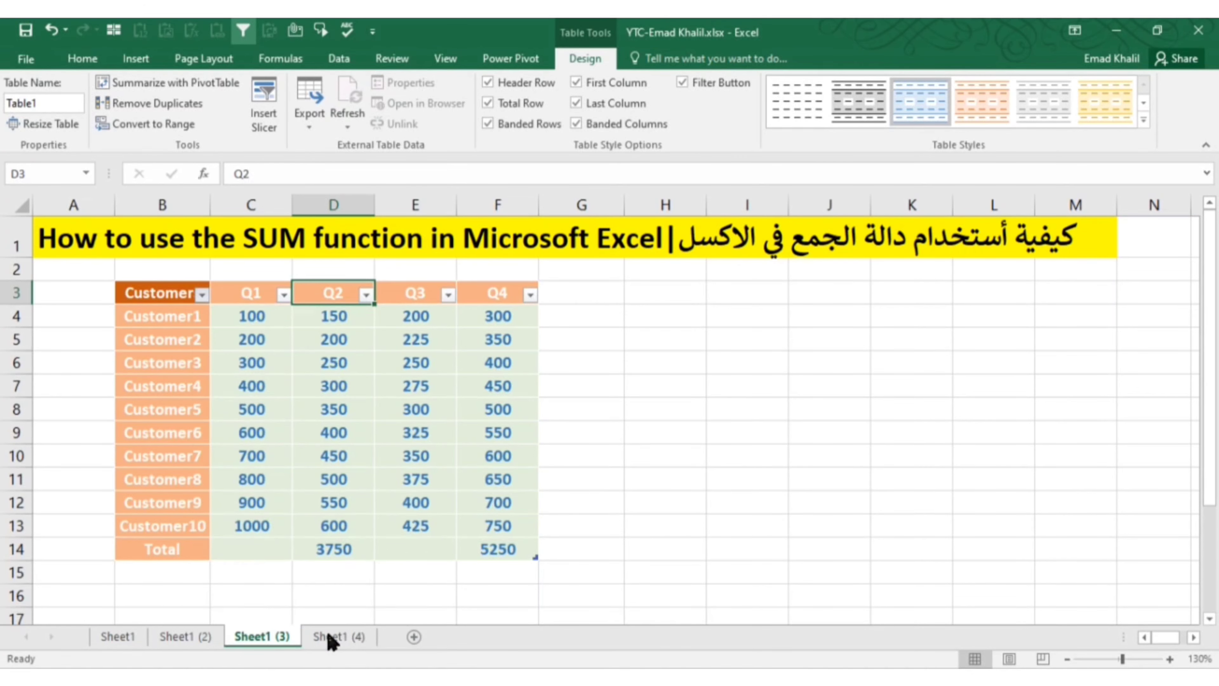
{"action": "left_click", "coordinate": [335, 505]}
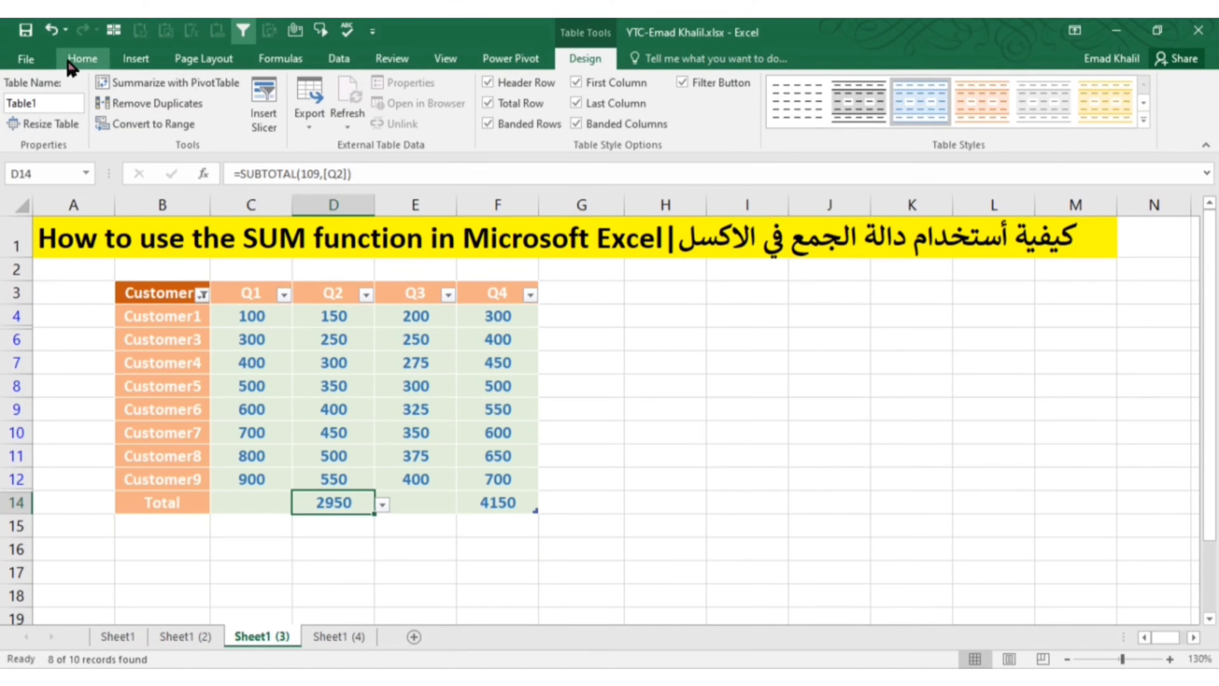
Browse the table style gallery and close it without changes.
{"action": "left_click", "coordinate": [86, 58]}
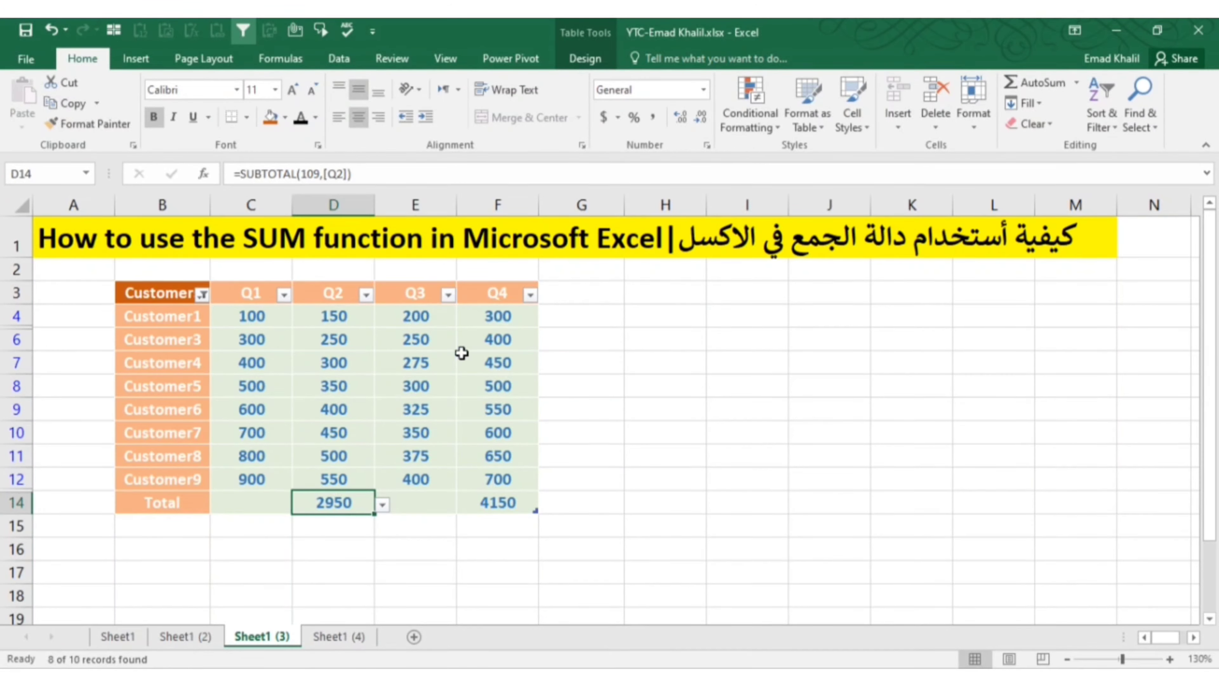
{"action": "left_click", "coordinate": [821, 126]}
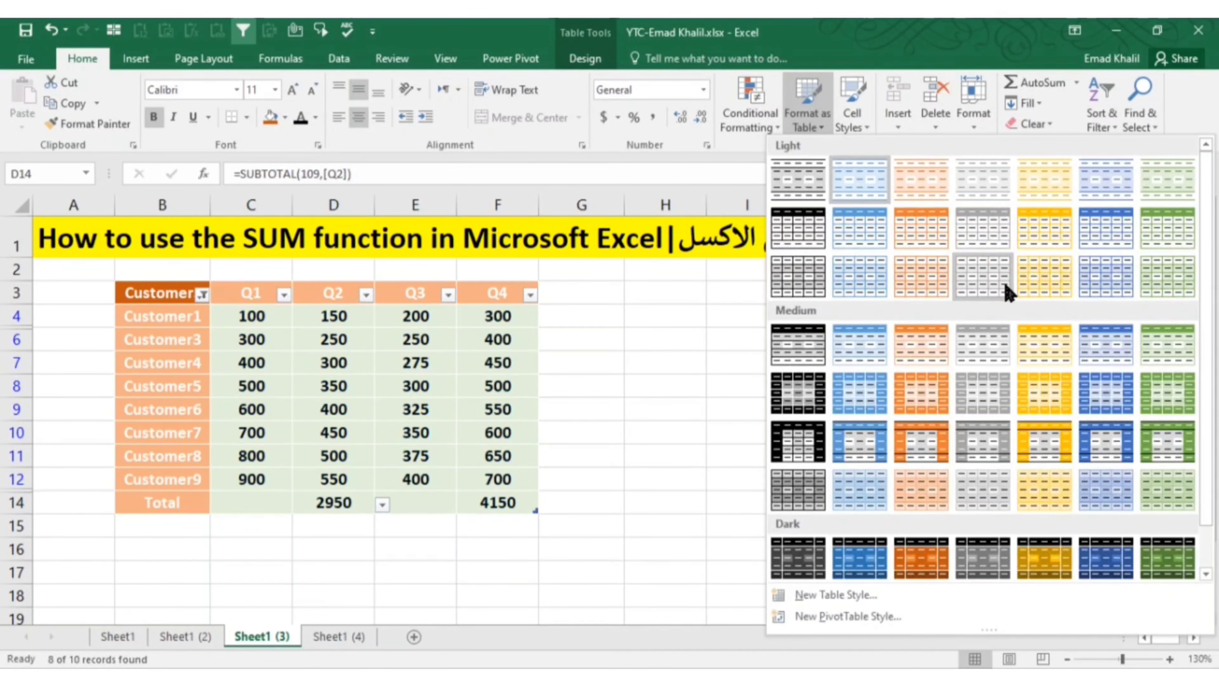
{"action": "key", "text": "Escape"}
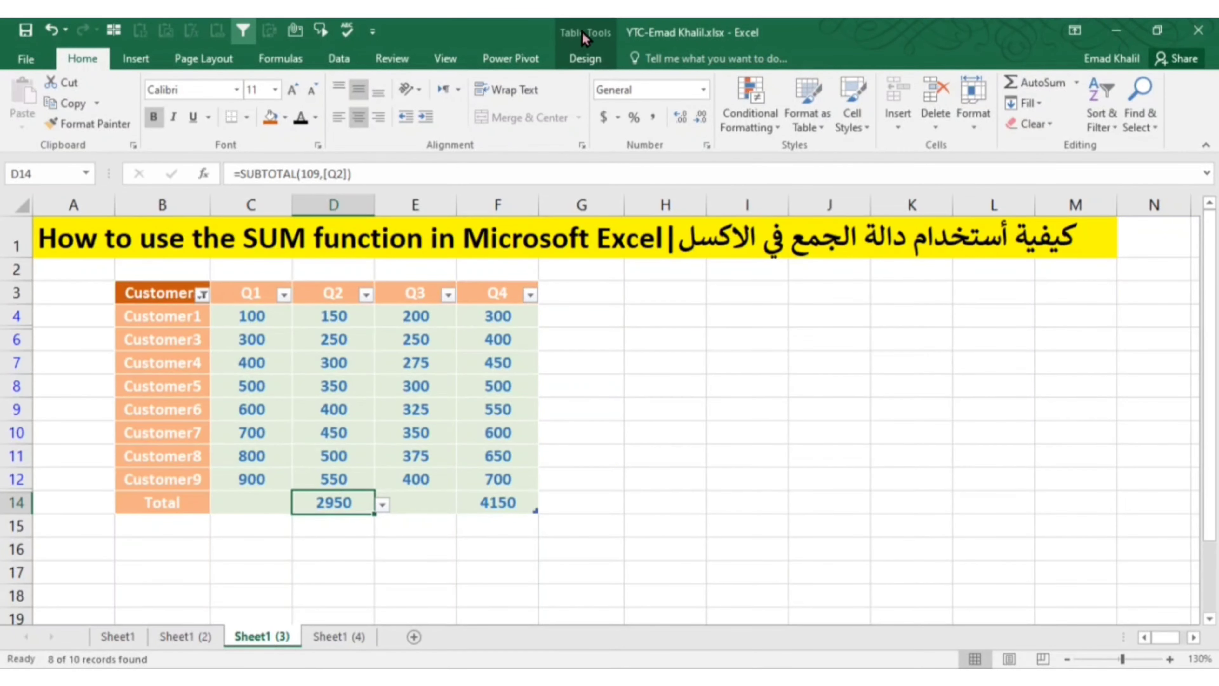
{"action": "left_click", "coordinate": [585, 28]}
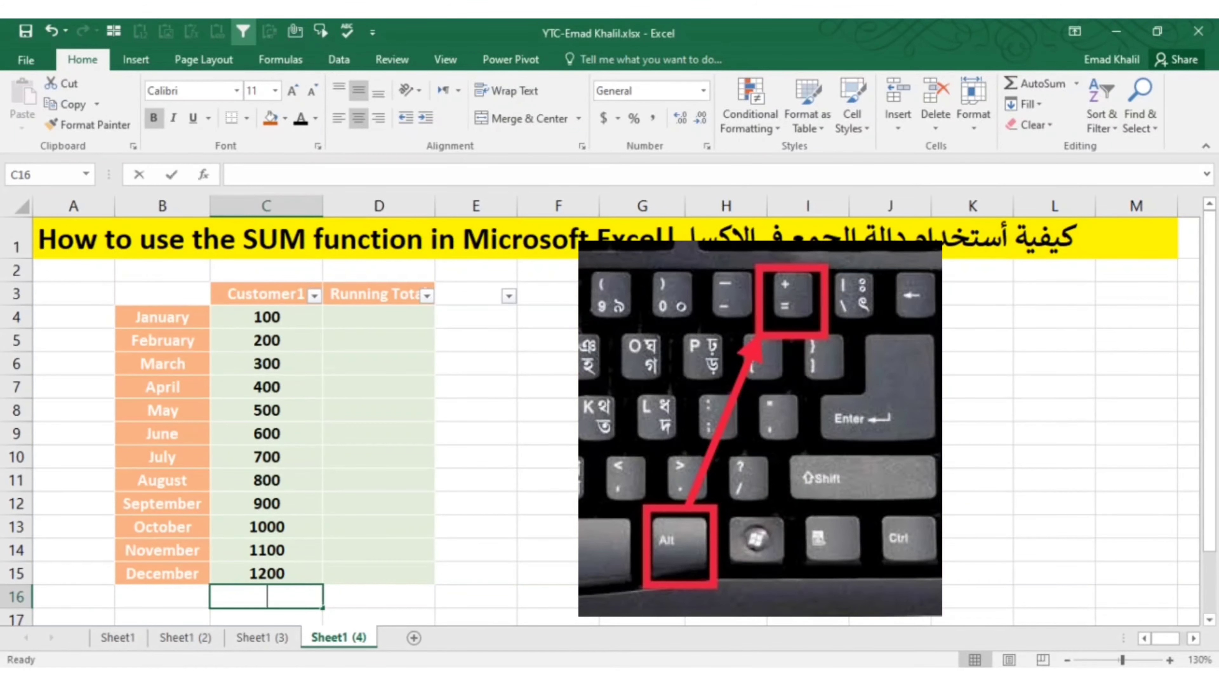
AutoSum Customer1's monthly values into C16 as =SUM(C4:C15), totalling 7800.
{"action": "key", "text": "alt+equal"}
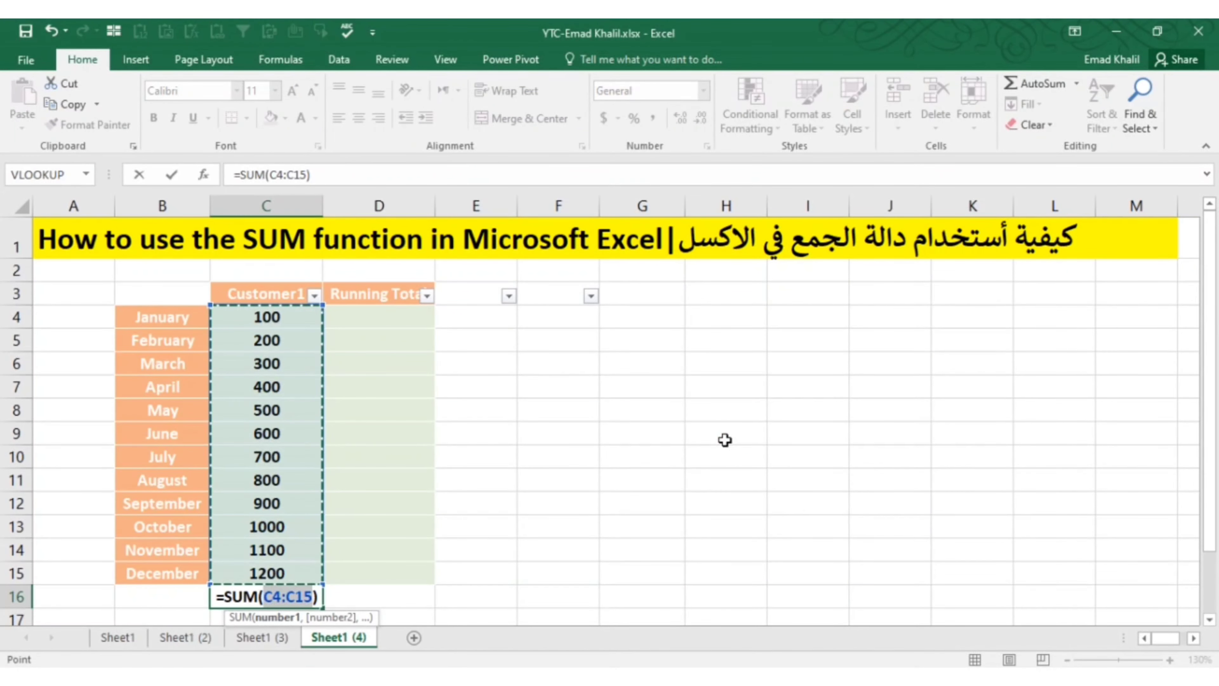
{"action": "key", "text": "Return"}
{"action": "key", "text": "Up"}
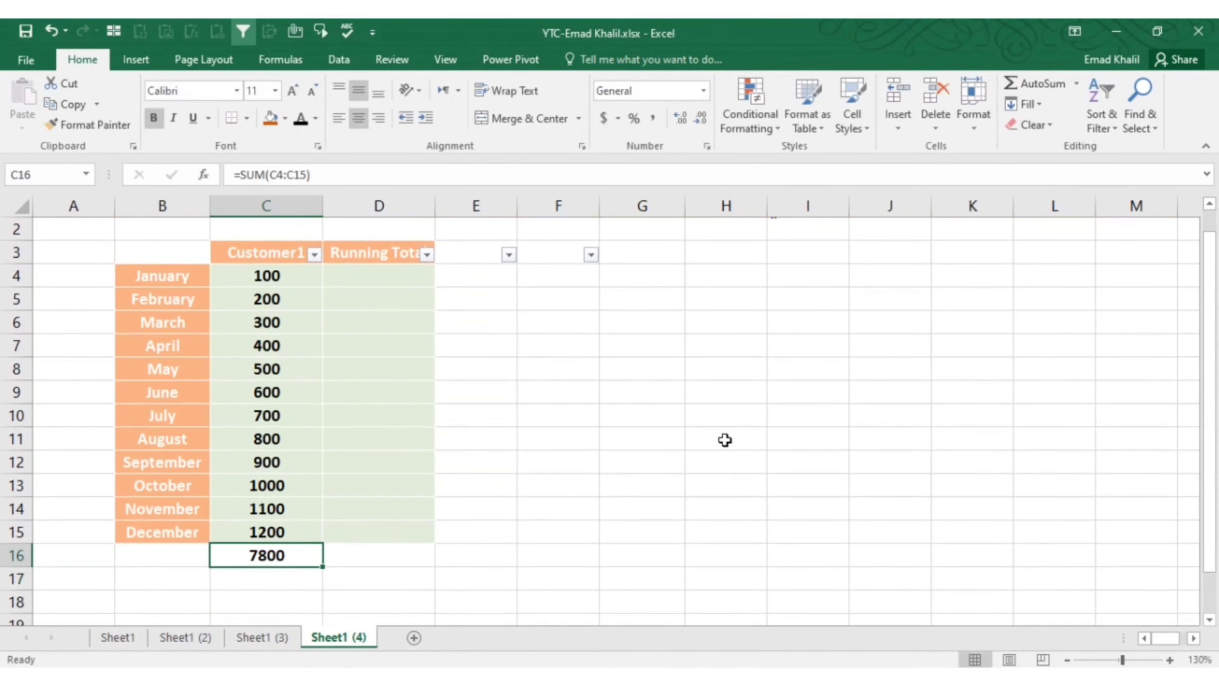
{"action": "key", "text": "Up"}
{"action": "key", "text": "Up"}
{"action": "key", "text": "Up"}
{"action": "key", "text": "Up"}
{"action": "key", "text": "Up"}
{"action": "scroll", "coordinate": [725, 440], "scroll_direction": "up", "scroll_amount": 1}
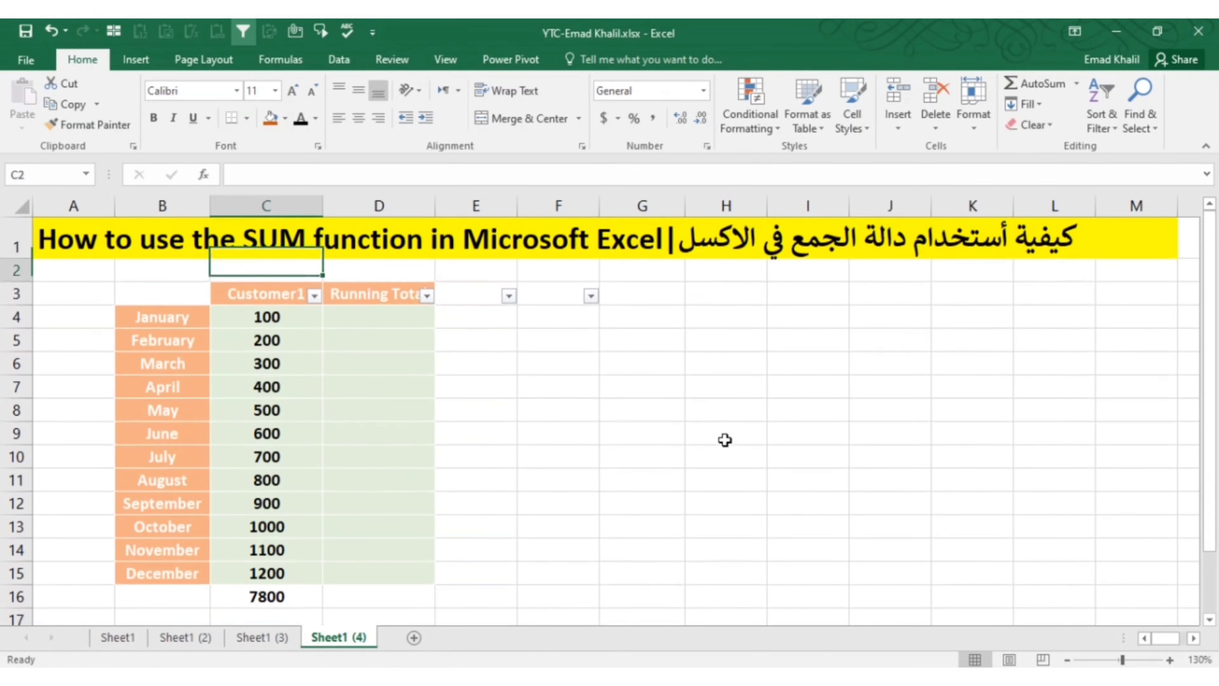
{"action": "key", "text": "Down"}
{"action": "key", "text": "Down"}
{"action": "key", "text": "Down"}
{"action": "key", "text": "Down"}
{"action": "key", "text": "Down"}
{"action": "key", "text": "Down"}
{"action": "key", "text": "Down"}
{"action": "key", "text": "Down"}
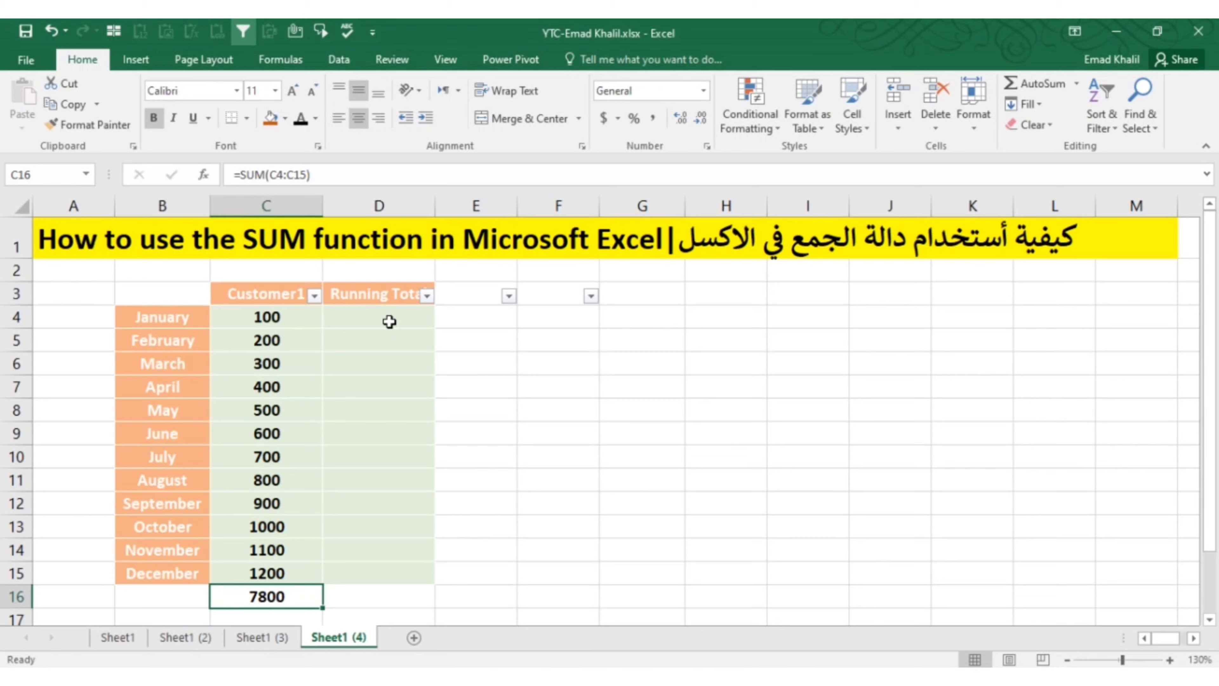
{"action": "left_click", "coordinate": [389, 322]}
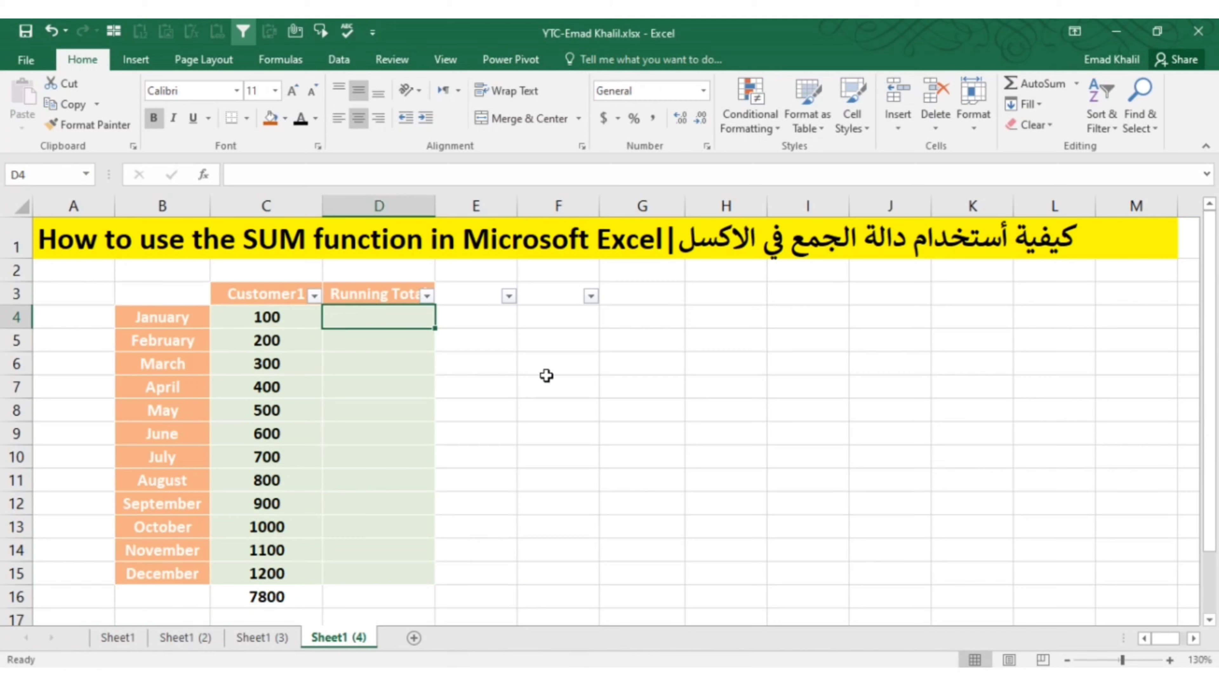
Enter the YTD header in E3.
{"action": "left_click", "coordinate": [464, 300]}
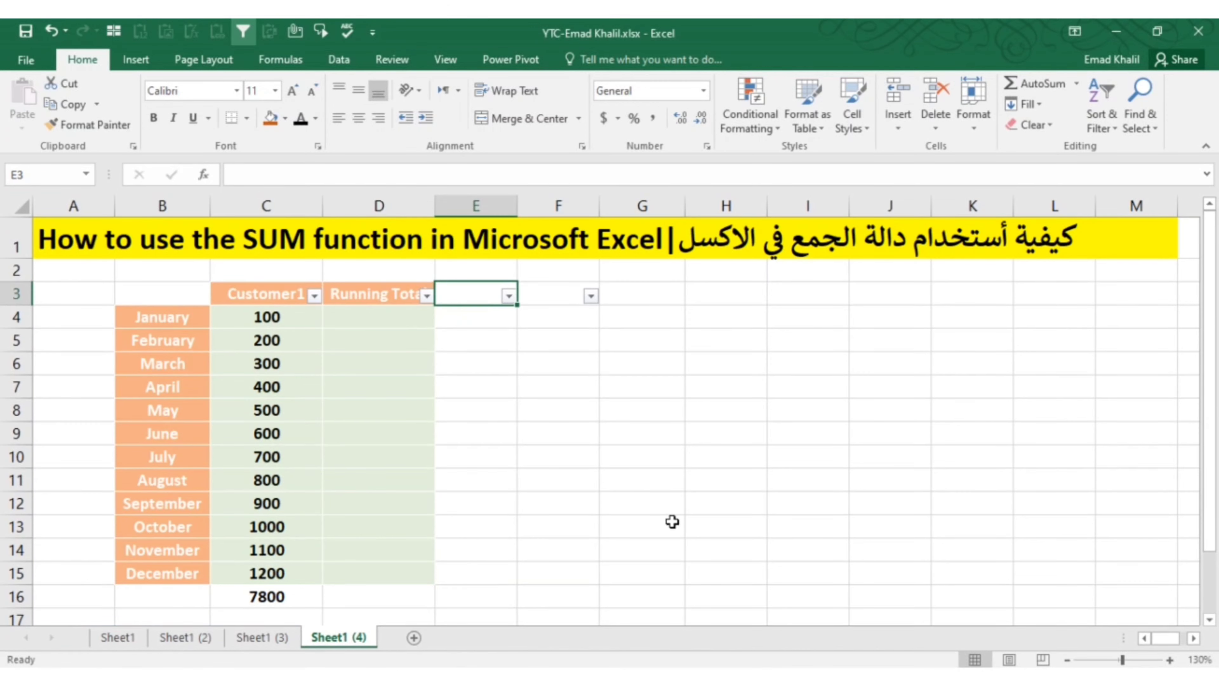
{"action": "type", "text": "YTD"}
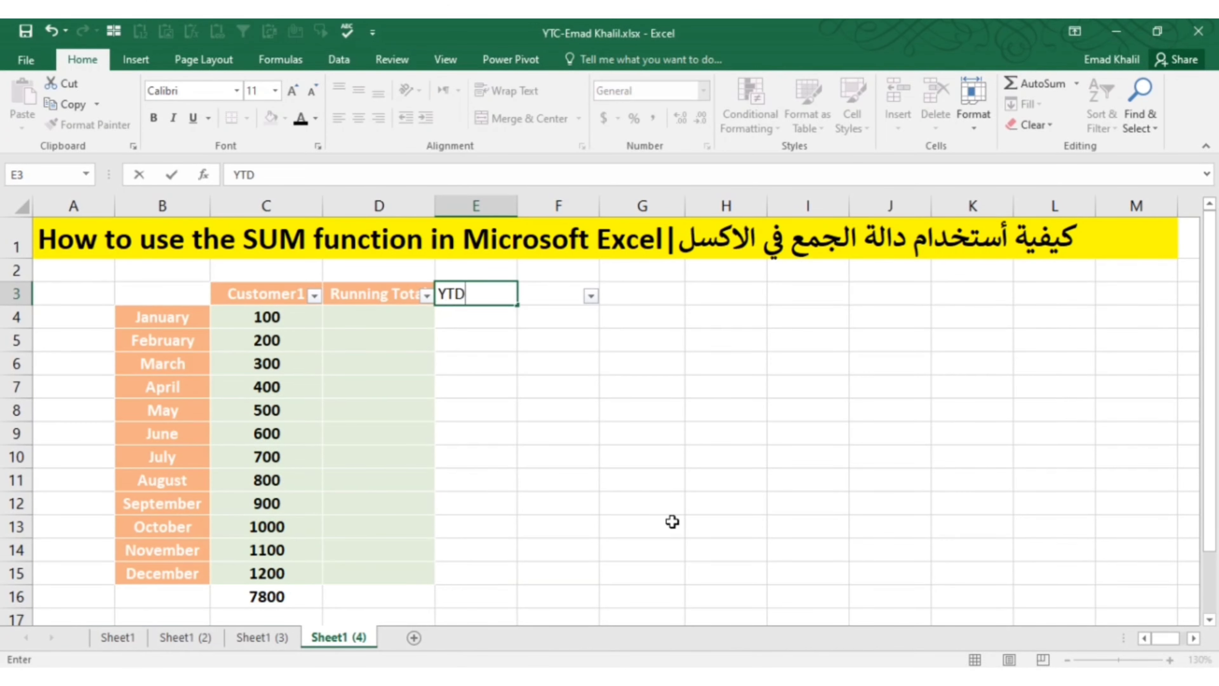
{"action": "key", "text": "ctrl+Return"}
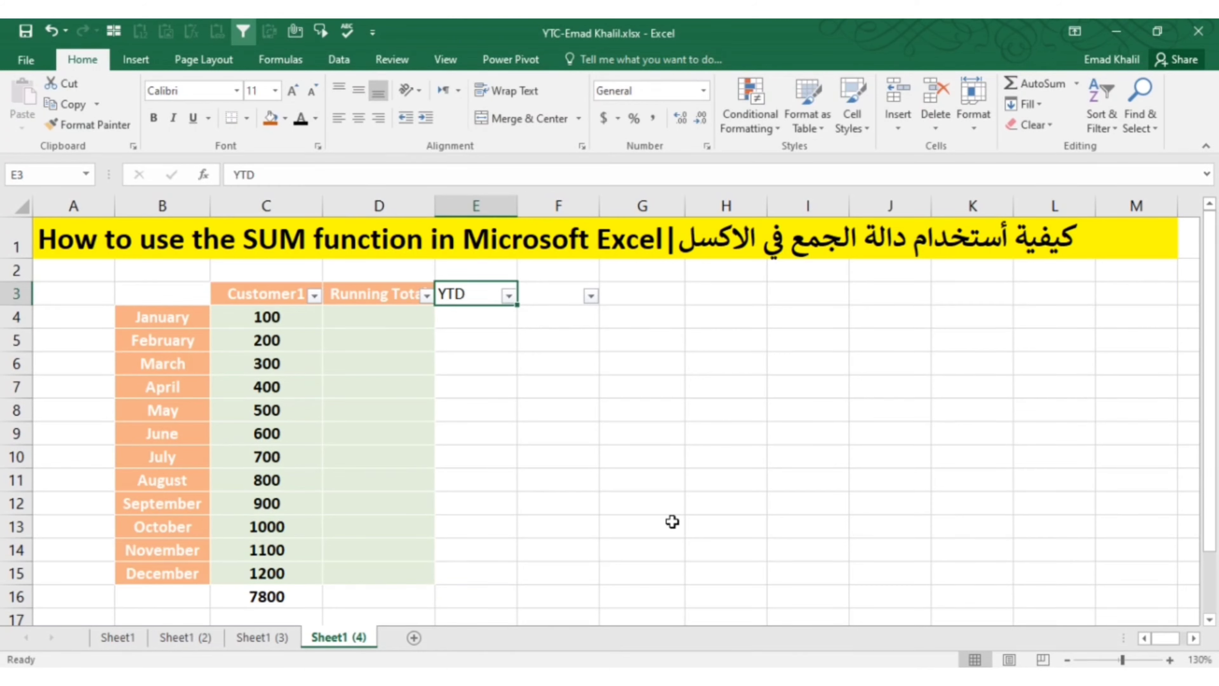
Preview the growing running-total ranges C4:C5 and C4:C6 beside the Running Total column.
{"action": "key", "text": "Down"}
{"action": "key", "text": "Left"}
{"action": "key", "text": "Left"}
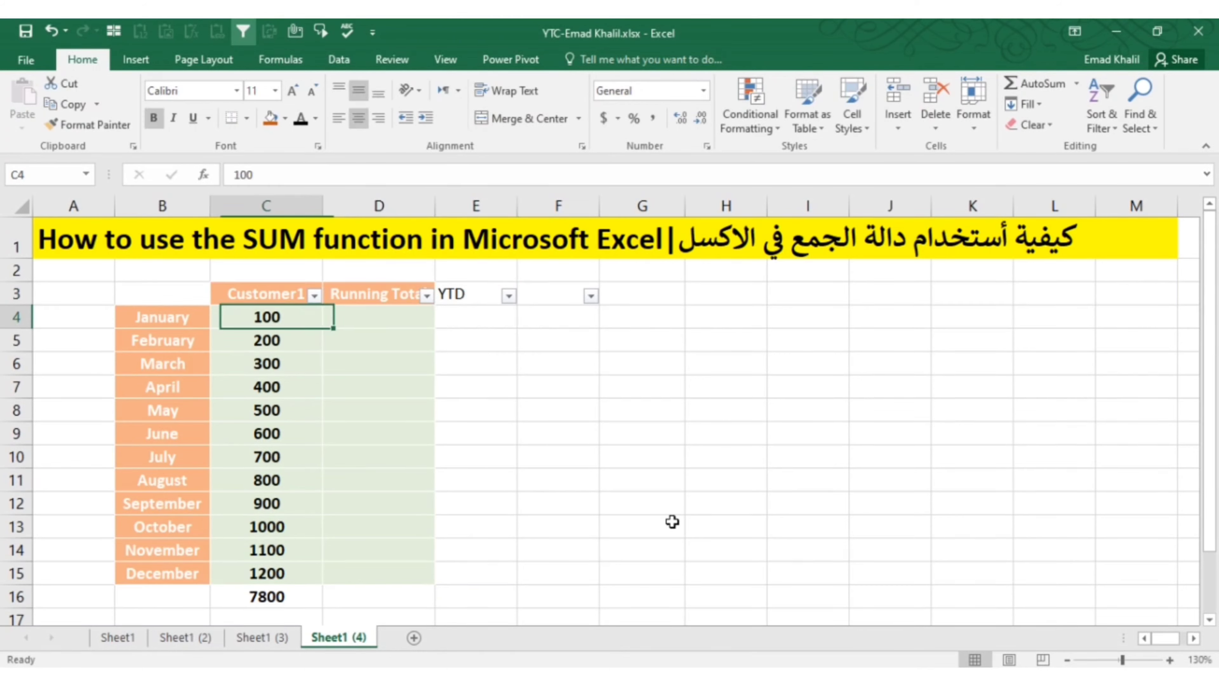
{"action": "key", "text": "Right"}
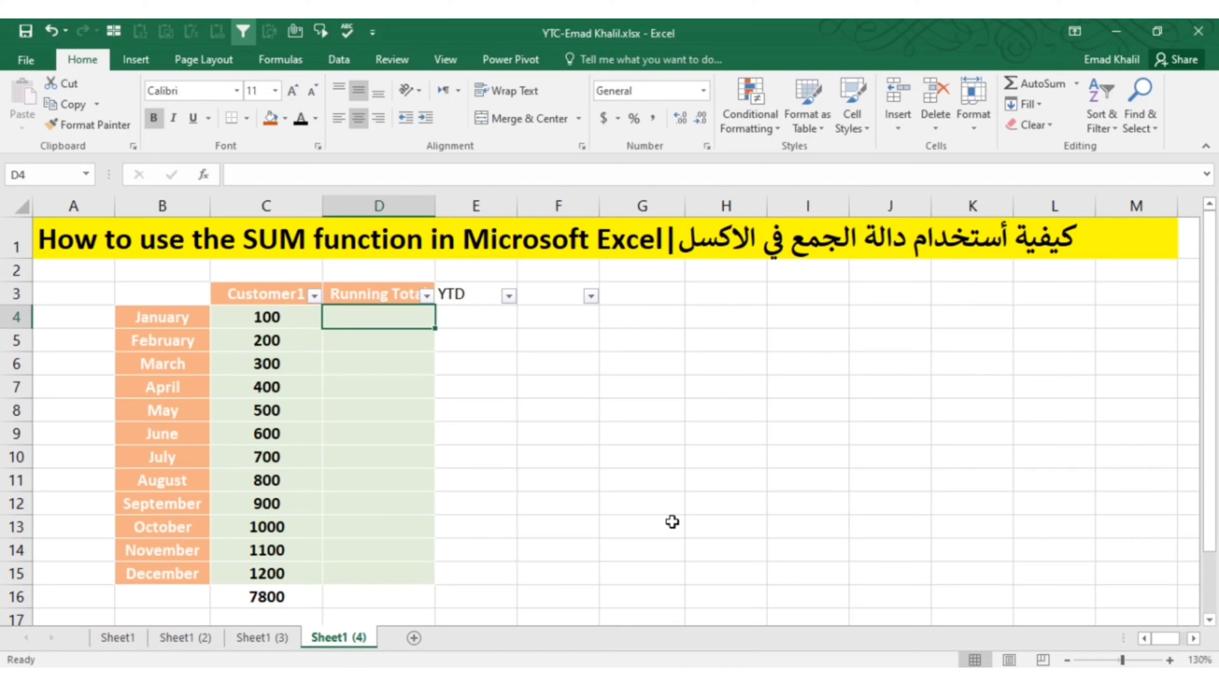
{"action": "key", "text": "Down"}
{"action": "key", "text": "Left"}
{"action": "key", "text": "shift+Up"}
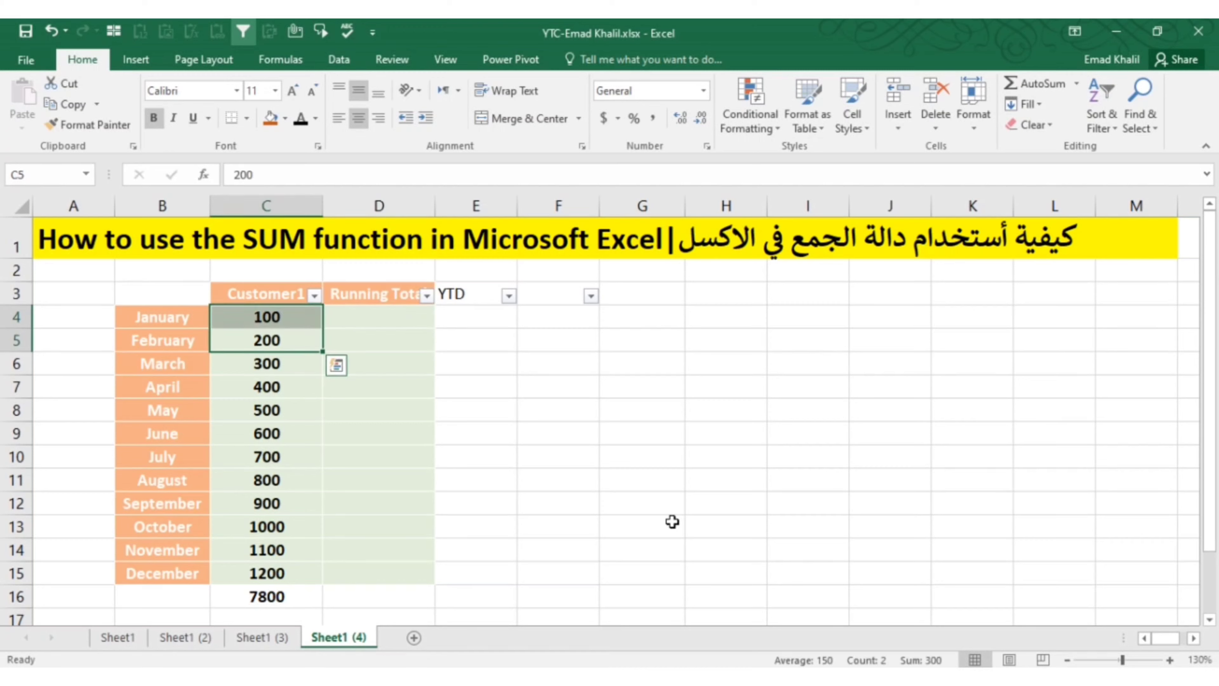
{"action": "key", "text": "Down"}
{"action": "key", "text": "Right"}
{"action": "key", "text": "Left"}
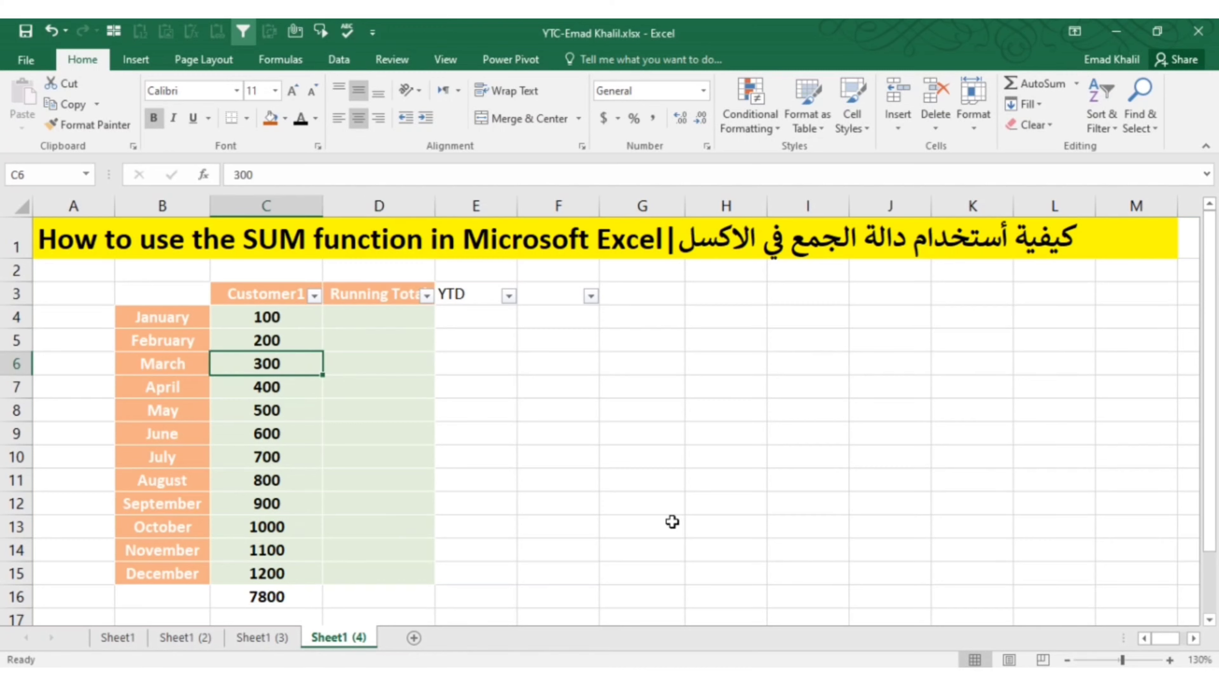
{"action": "key", "text": "shift+Up"}
{"action": "key", "text": "shift+Up"}
{"action": "key", "text": "Right"}
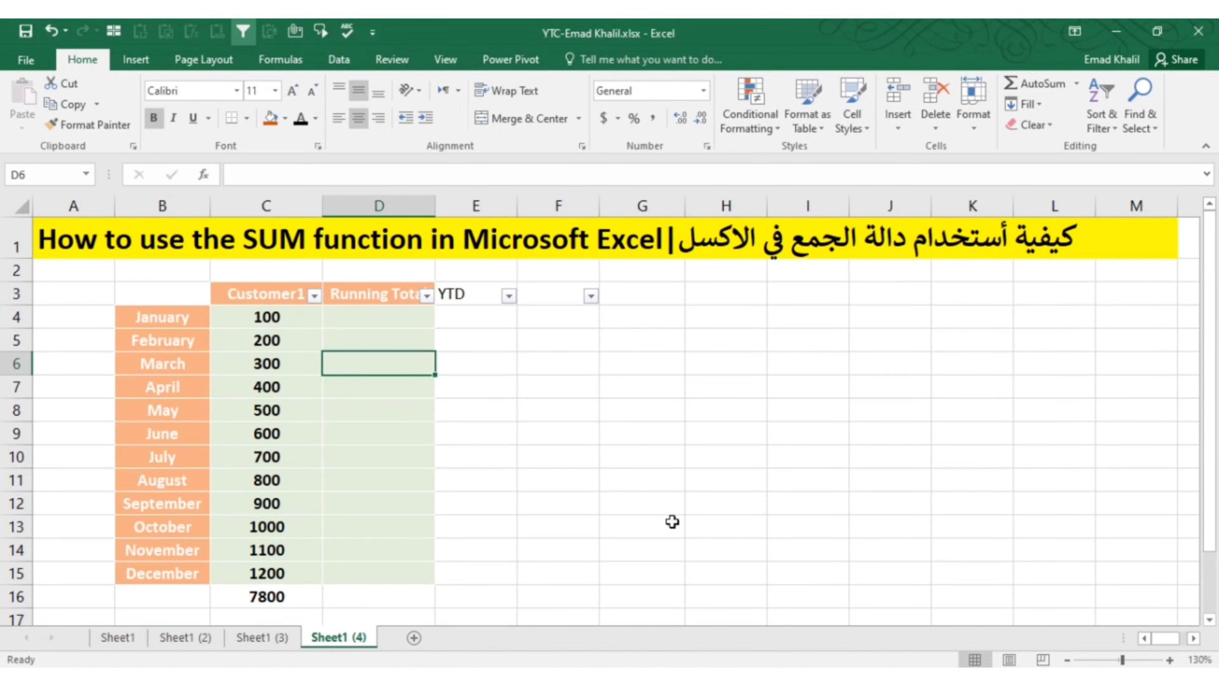
{"action": "key", "text": "Up"}
{"action": "key", "text": "Up"}
Enter =SUM(C$4:C4) in D4, starting the running total at 100.
{"action": "type", "text": "=s"}
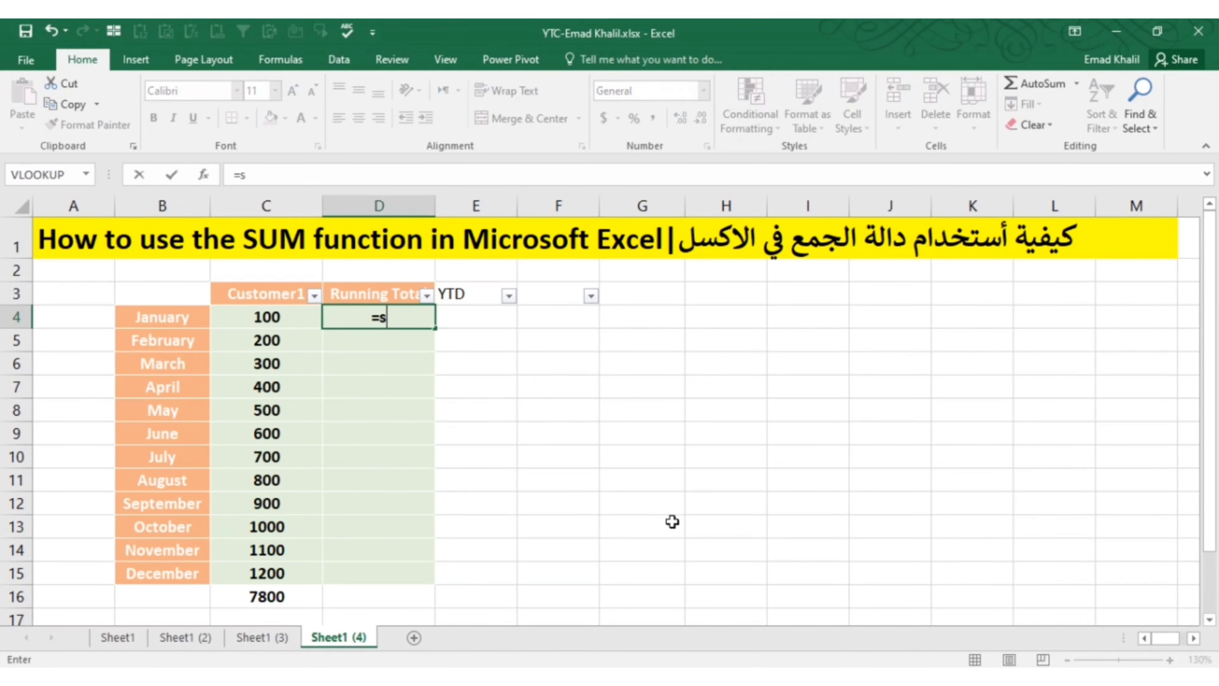
{"action": "type", "text": "um"}
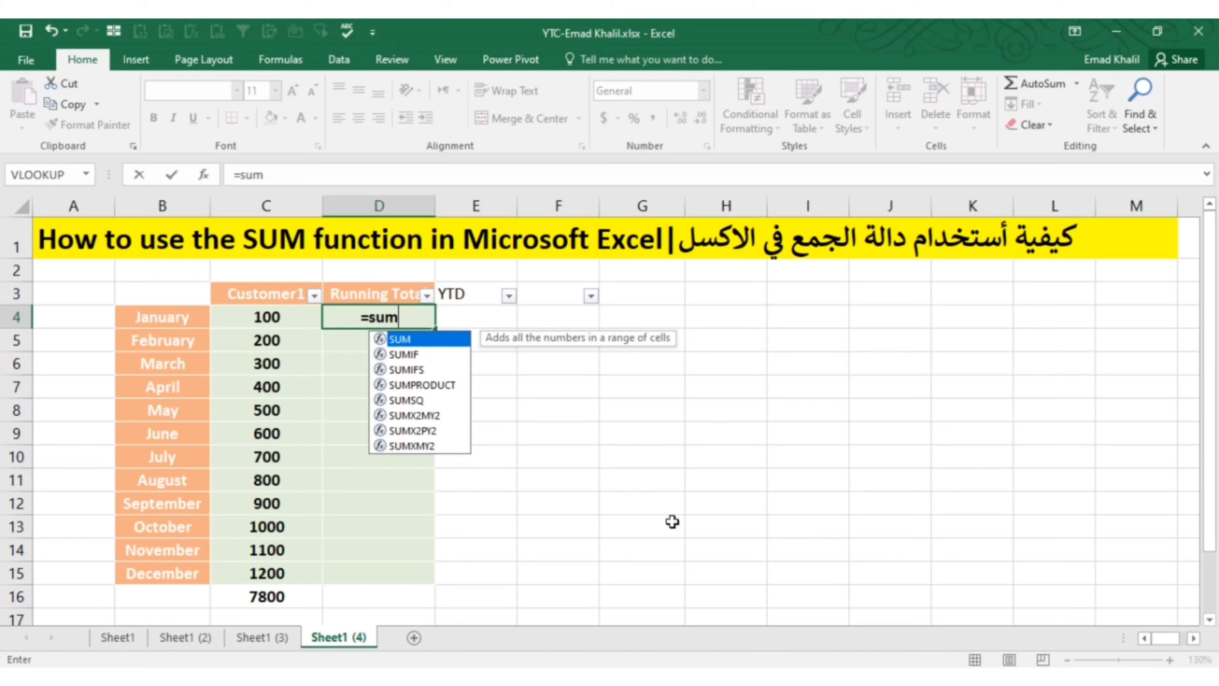
{"action": "type", "text": "("}
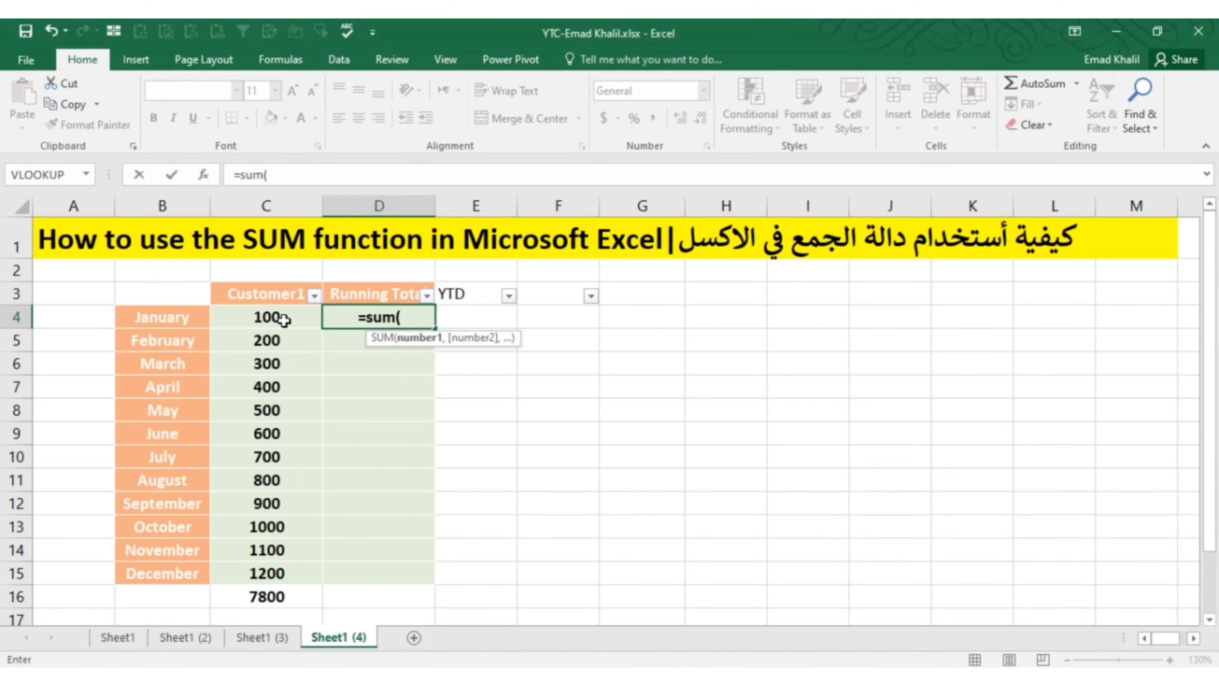
{"action": "left_click", "coordinate": [284, 319]}
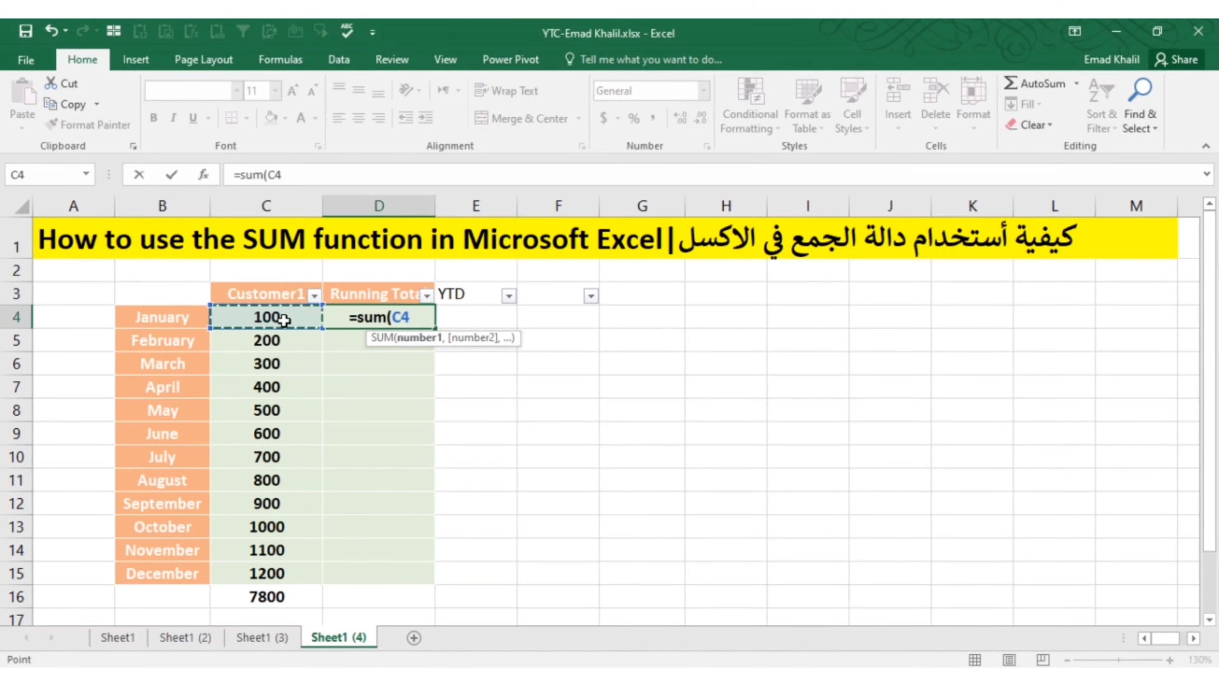
{"action": "left_click", "coordinate": [275, 175]}
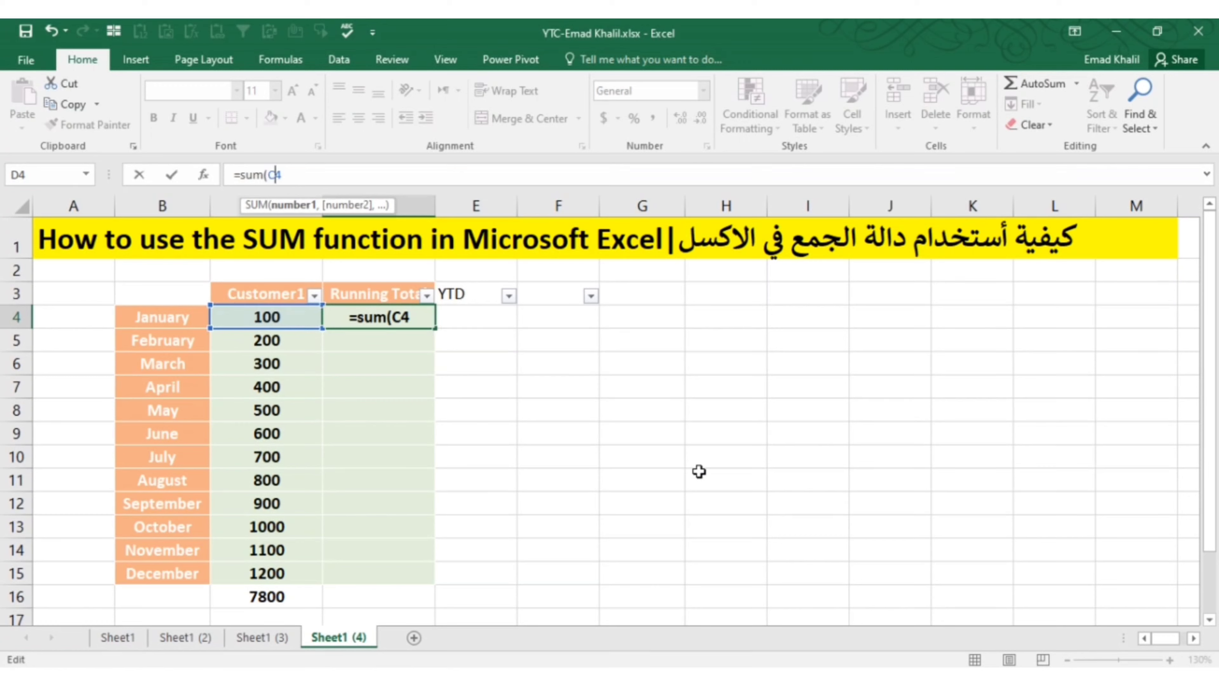
{"action": "type", "text": "$"}
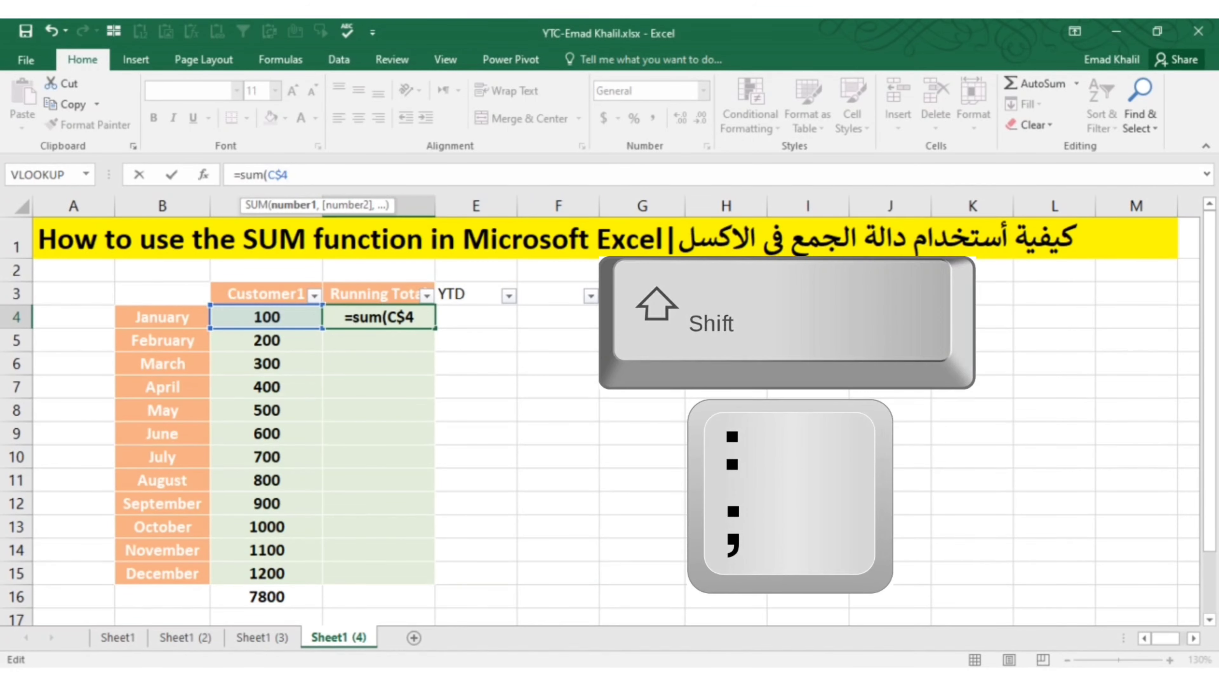
{"action": "type", "text": ":"}
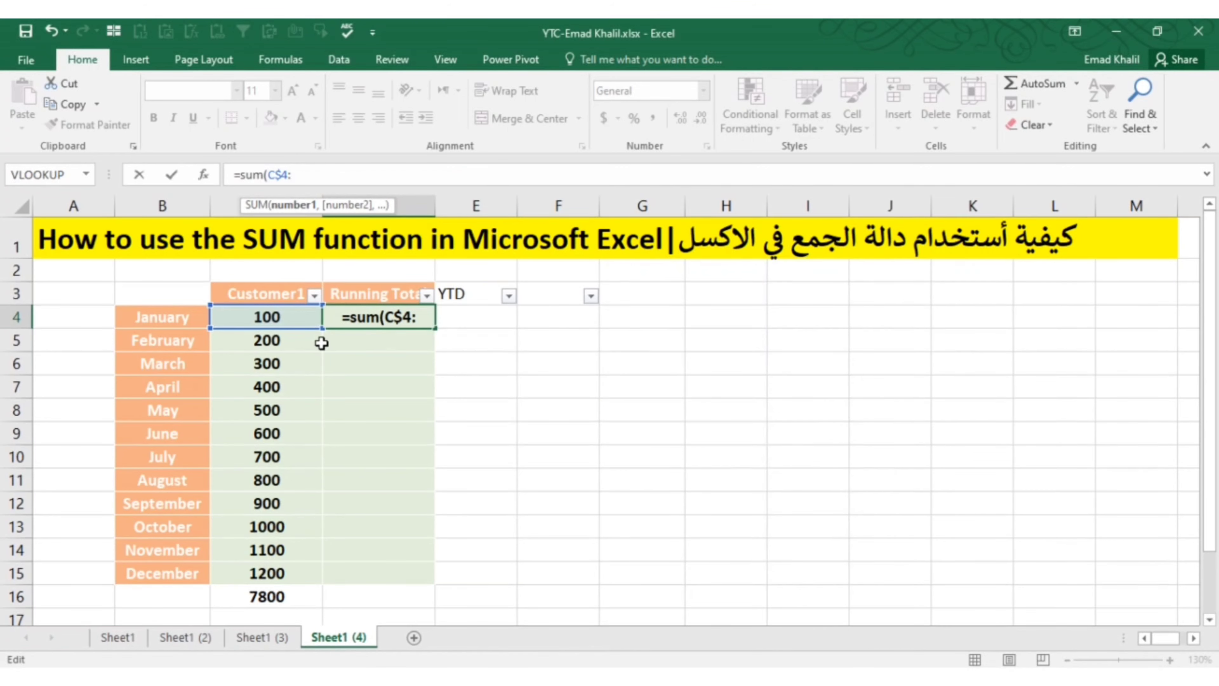
{"action": "left_click", "coordinate": [286, 314]}
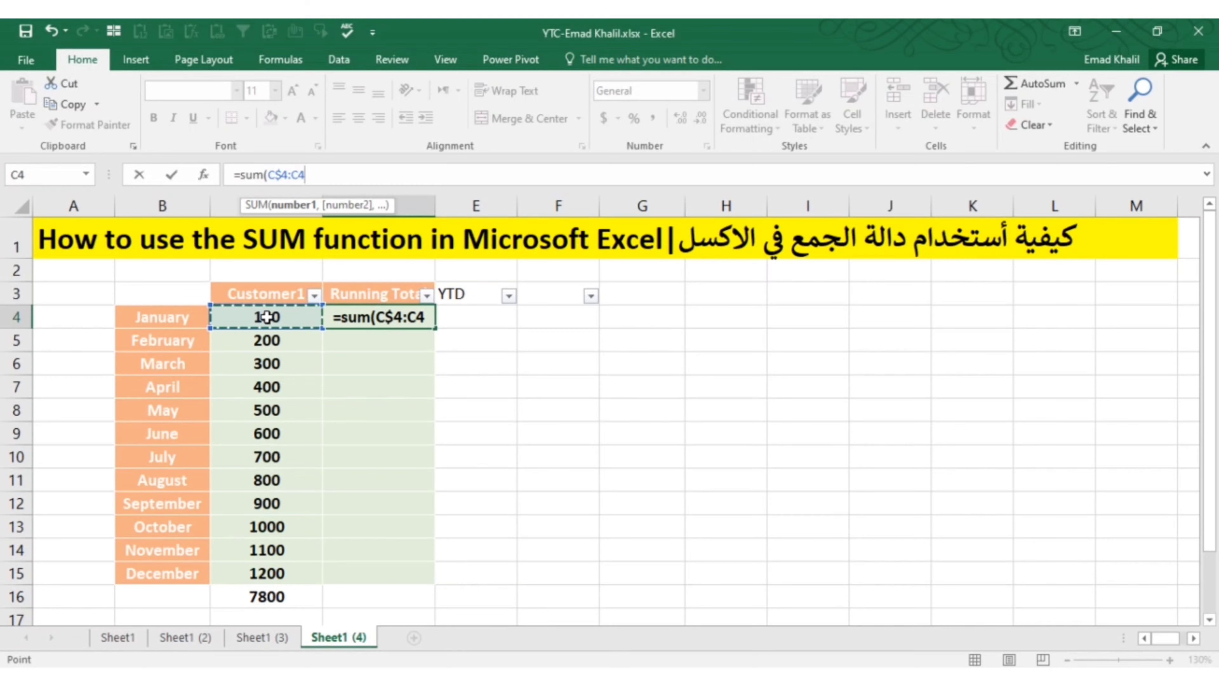
{"action": "type", "text": ")"}
{"action": "key", "text": "Return"}
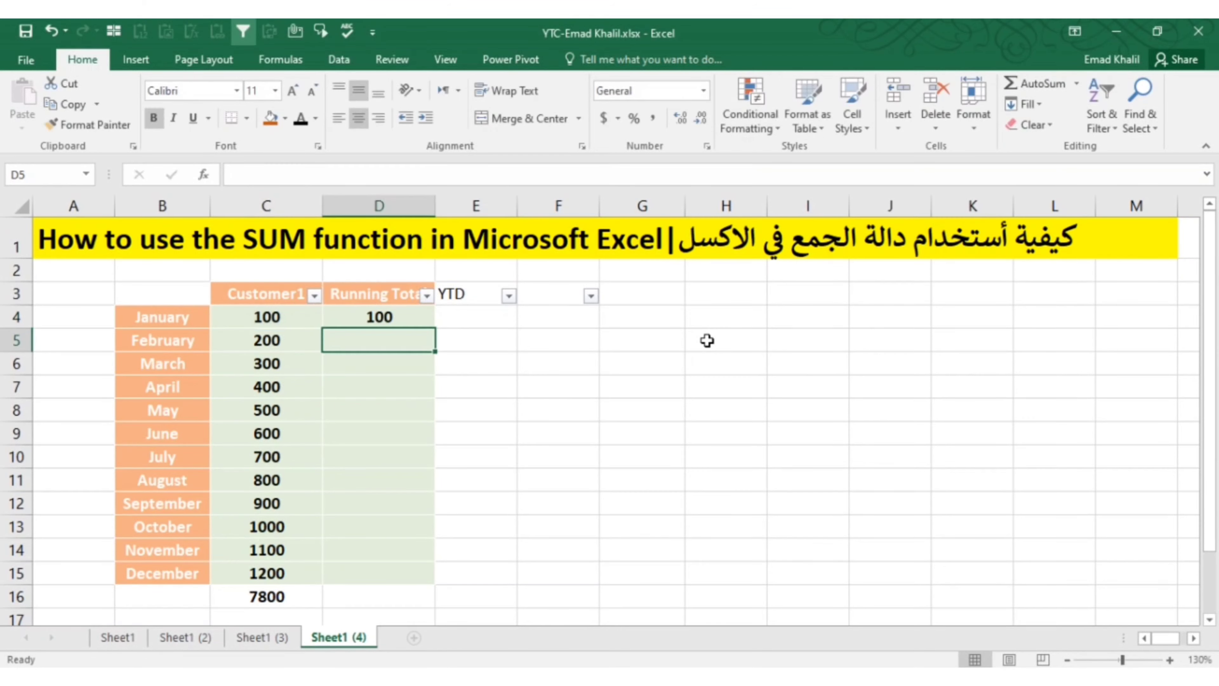
{"action": "key", "text": "Up"}
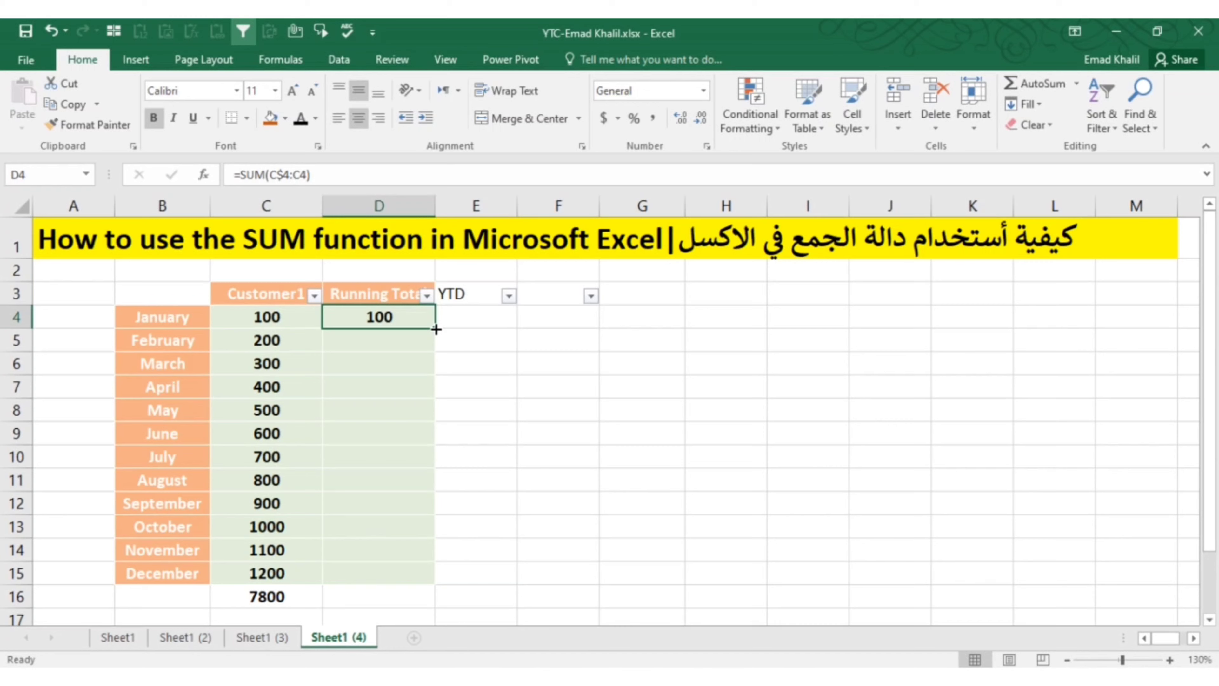
Fill the running-total formula from D4 down to D15 and check February's total in D5.
{"action": "left_click_drag", "start_coordinate": [436, 329], "coordinate": [425, 582]}
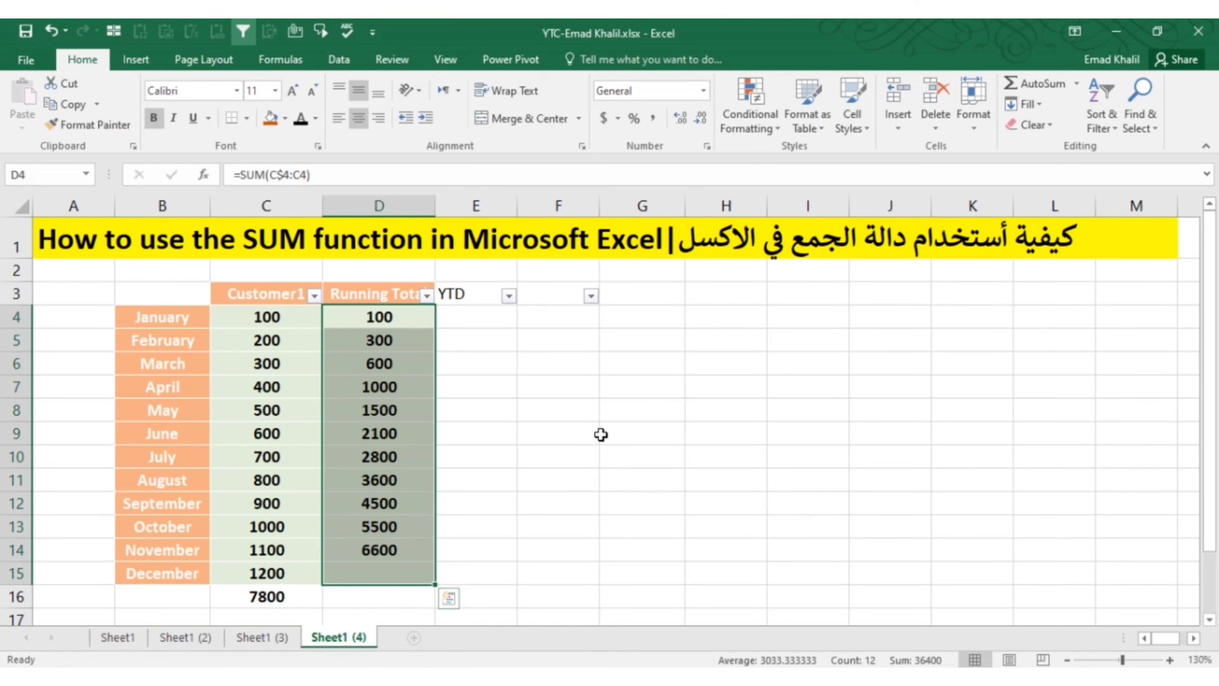
{"action": "left_click", "coordinate": [404, 338]}
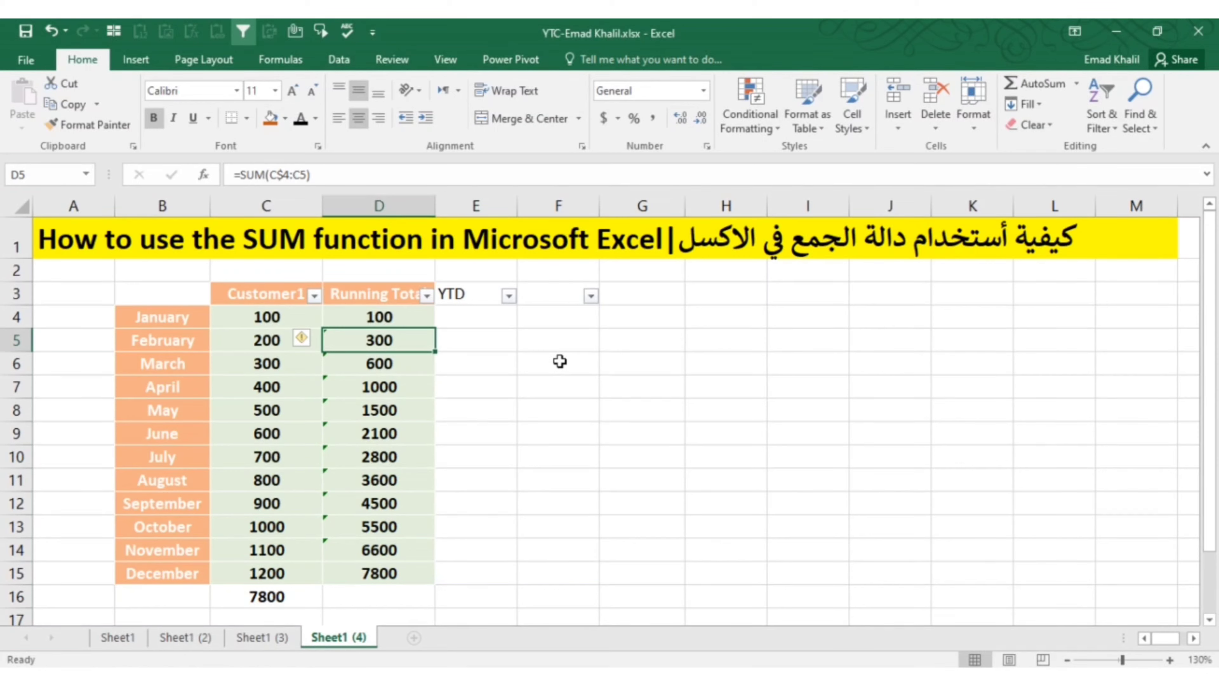
{"action": "key", "text": "Down"}
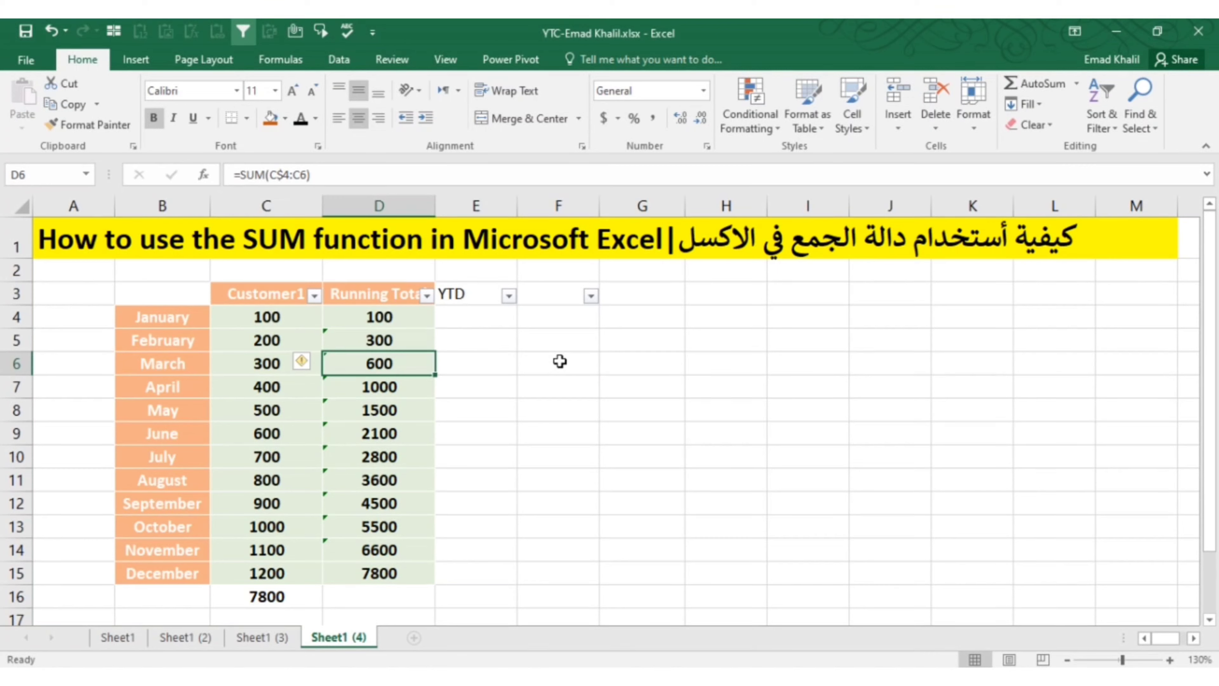
Inspect the March through May running-total formulas to confirm each range starts at C$4.
{"action": "key", "text": "F2"}
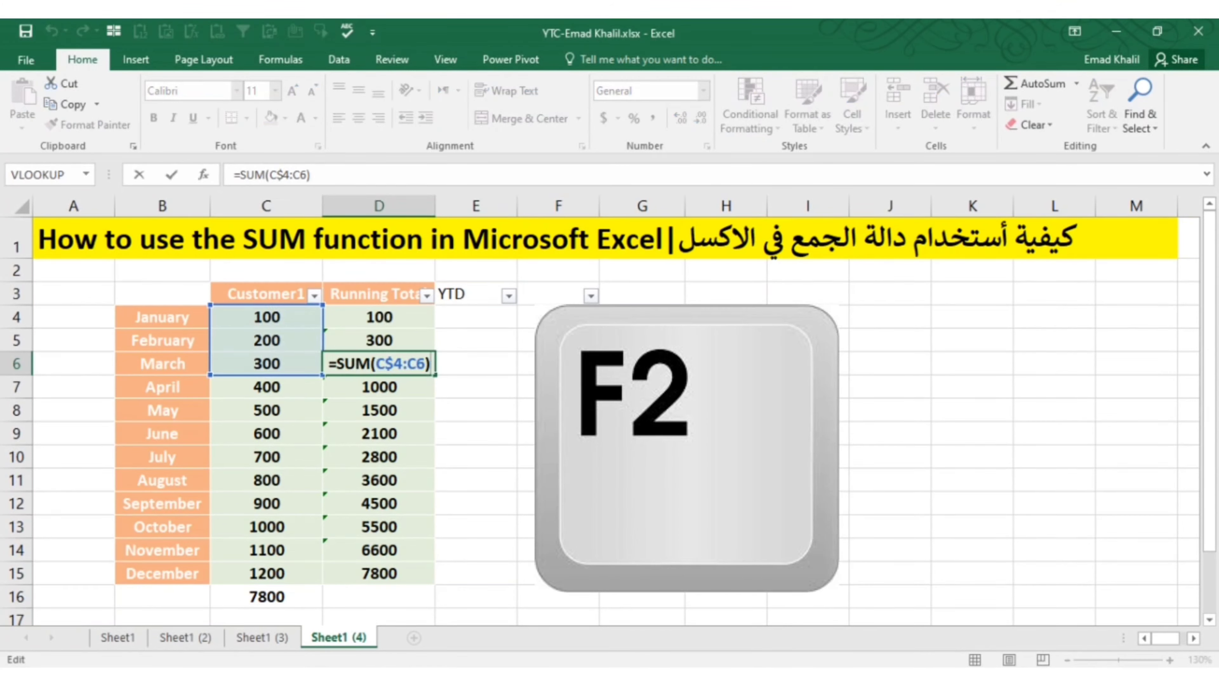
{"action": "key", "text": "Return"}
{"action": "key", "text": "F2"}
{"action": "key", "text": "Return"}
{"action": "key", "text": "F2"}
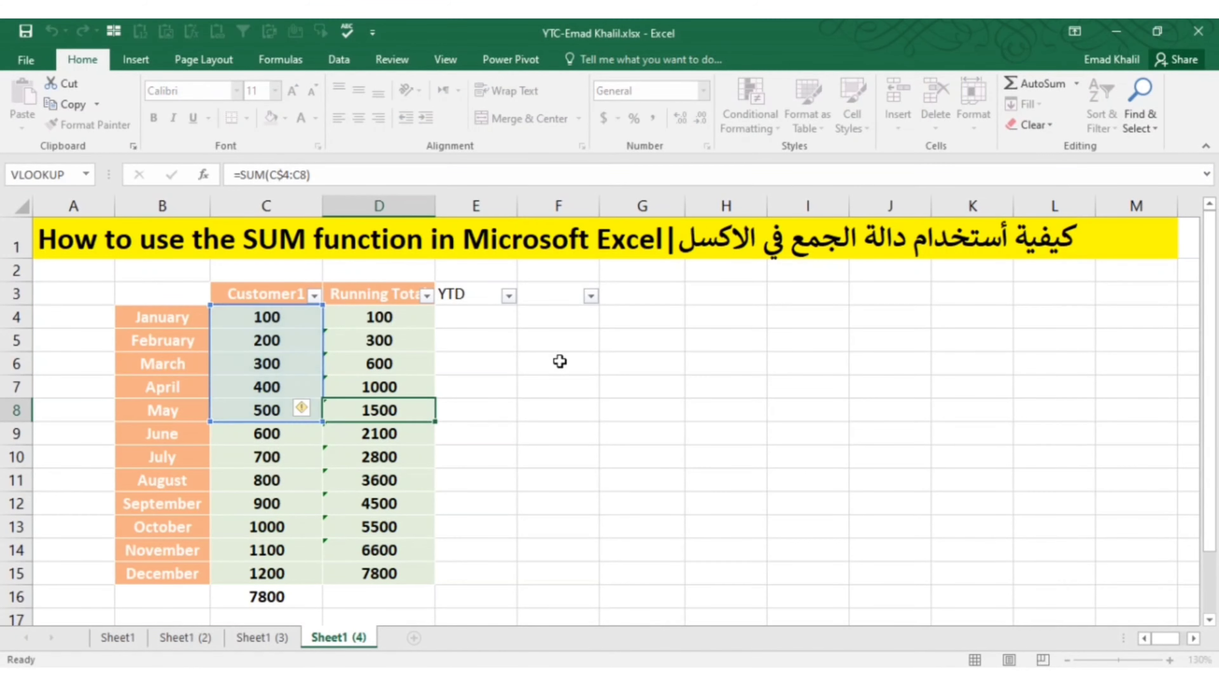
{"action": "key", "text": "Return"}
{"action": "key", "text": "Down"}
{"action": "key", "text": "Down"}
{"action": "key", "text": "Down"}
{"action": "key", "text": "Down"}
{"action": "key", "text": "Down"}
{"action": "key", "text": "Down"}
{"action": "key", "text": "Down"}
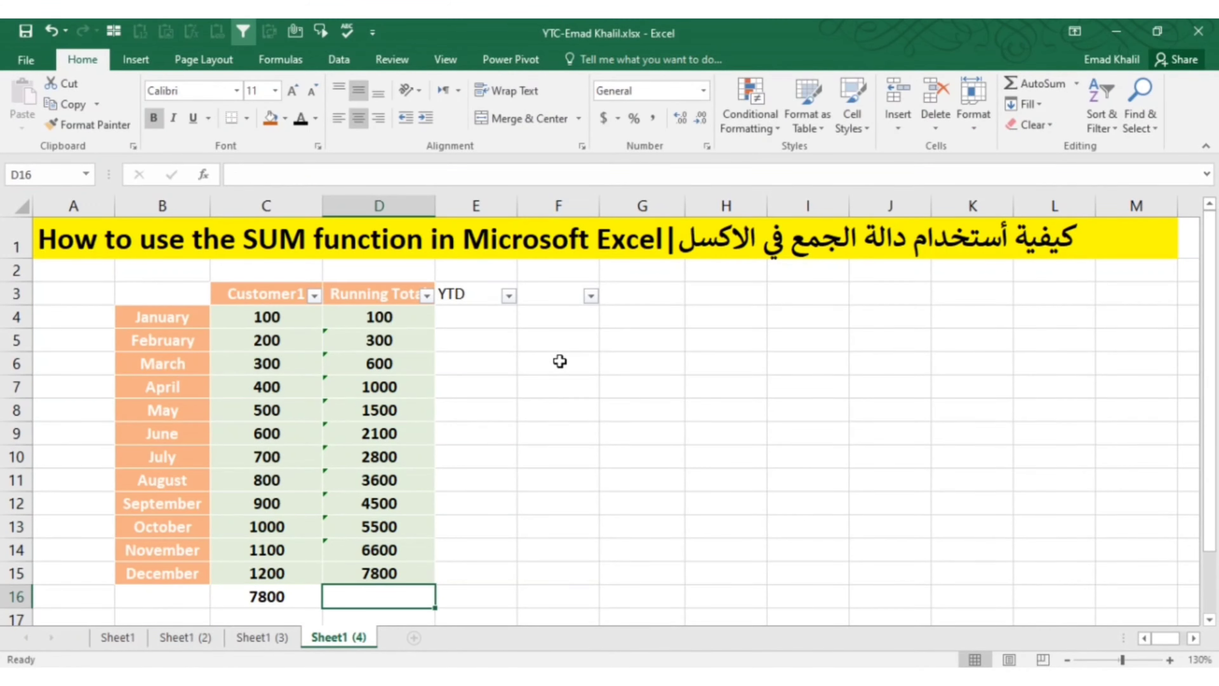
Verify December's D15 formula sums the full C$4:C15 range, reaching 7800.
{"action": "key", "text": "Up"}
{"action": "key", "text": "F2"}
{"action": "key", "text": "Escape"}
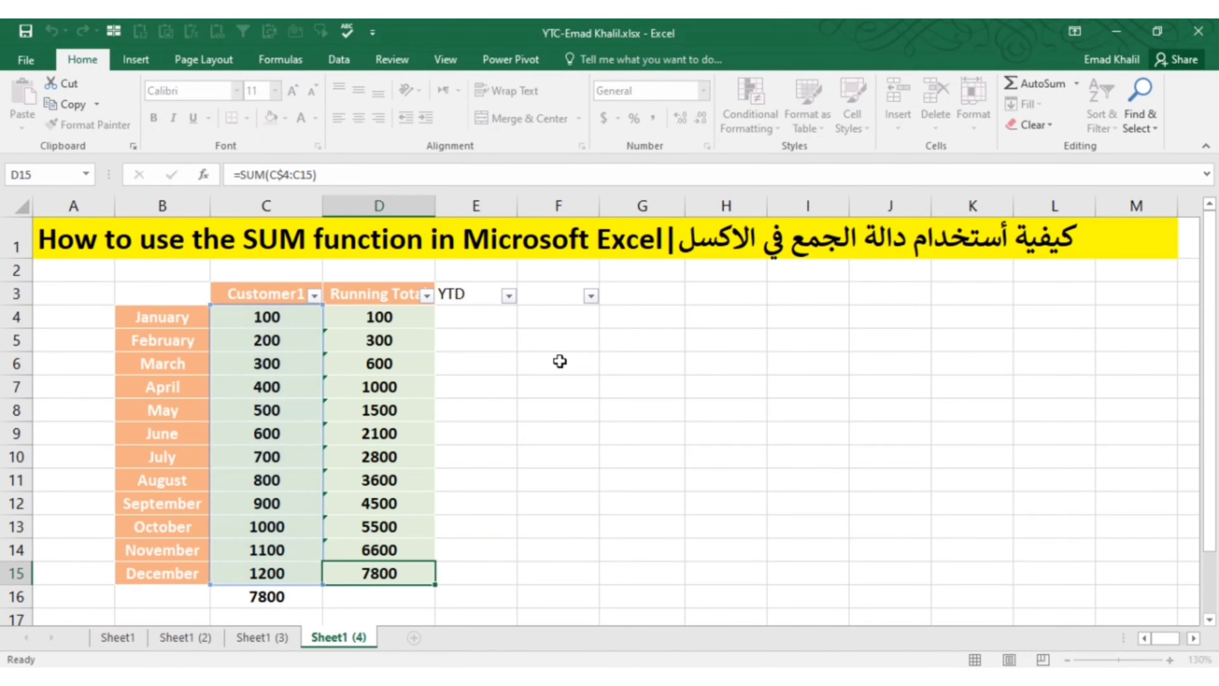
{"action": "key", "text": "F2"}
{"action": "key", "text": "Escape"}
{"action": "key", "text": "Up"}
{"action": "key", "text": "Down"}
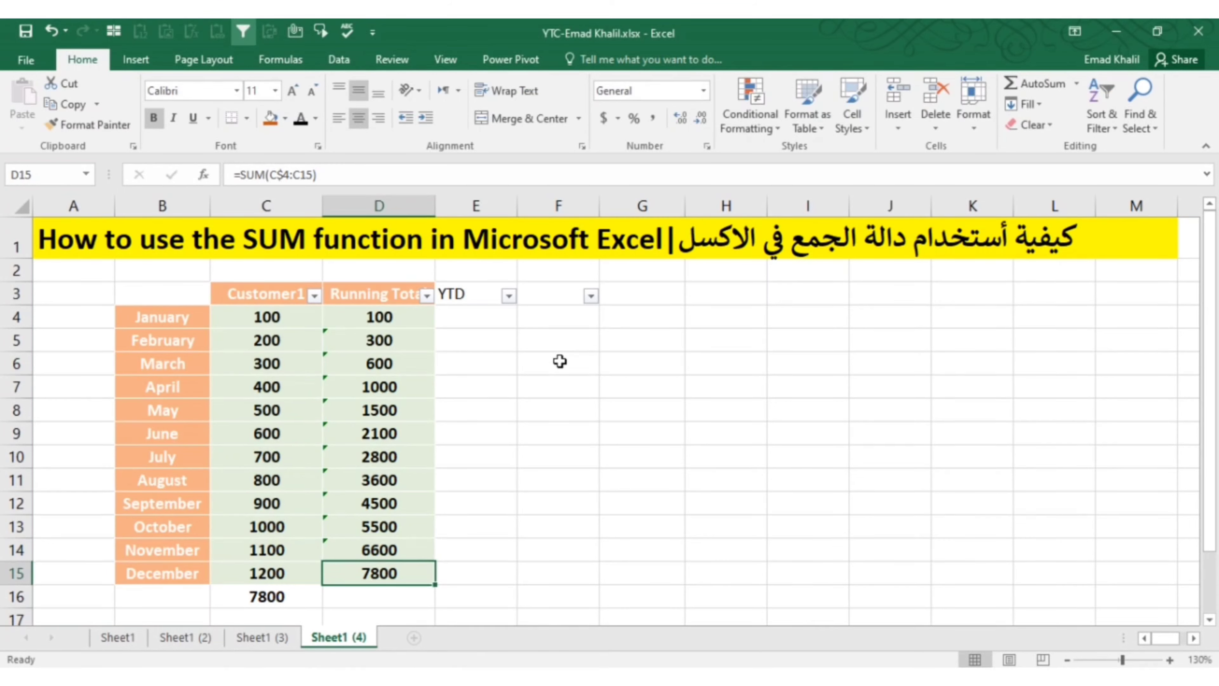